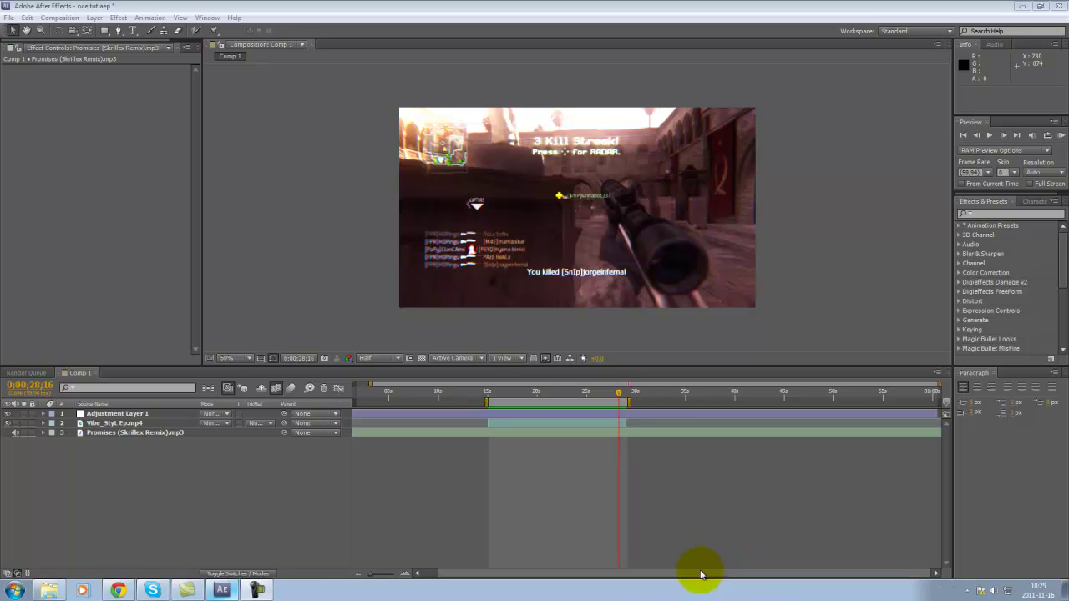
Preview the composition, then bring up the Project panel's footage list.
{"action": "left_click", "coordinate": [1063, 137]}
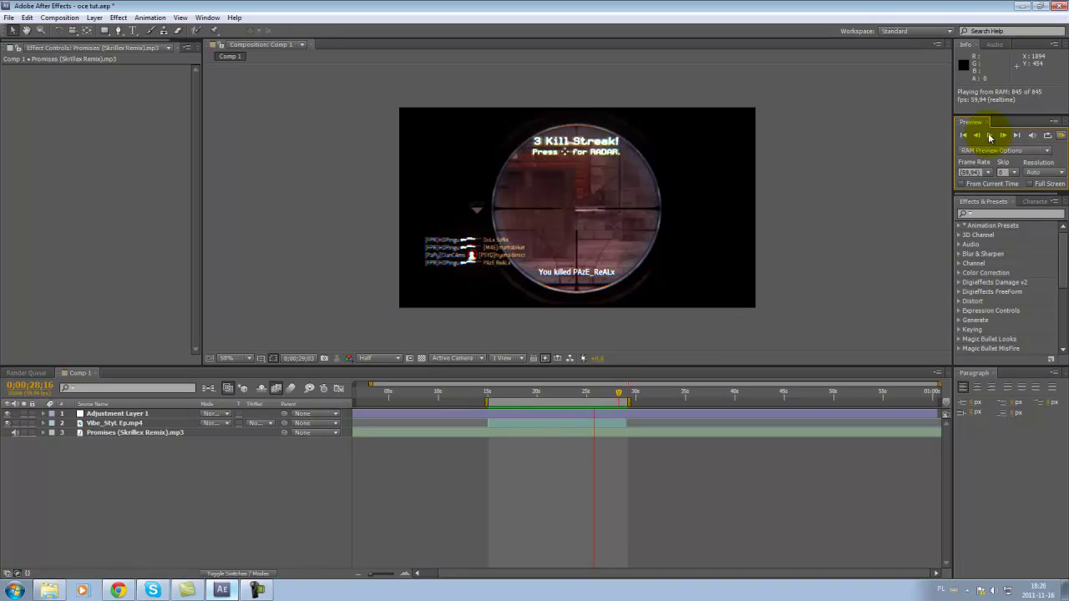
{"action": "left_click", "coordinate": [989, 135]}
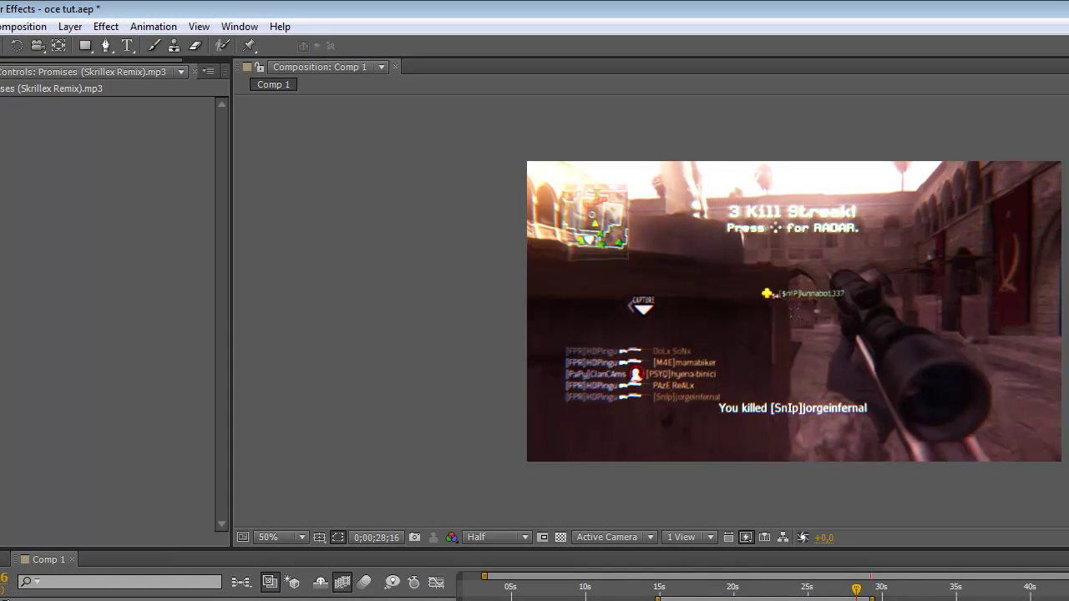
{"action": "left_click", "coordinate": [208, 72]}
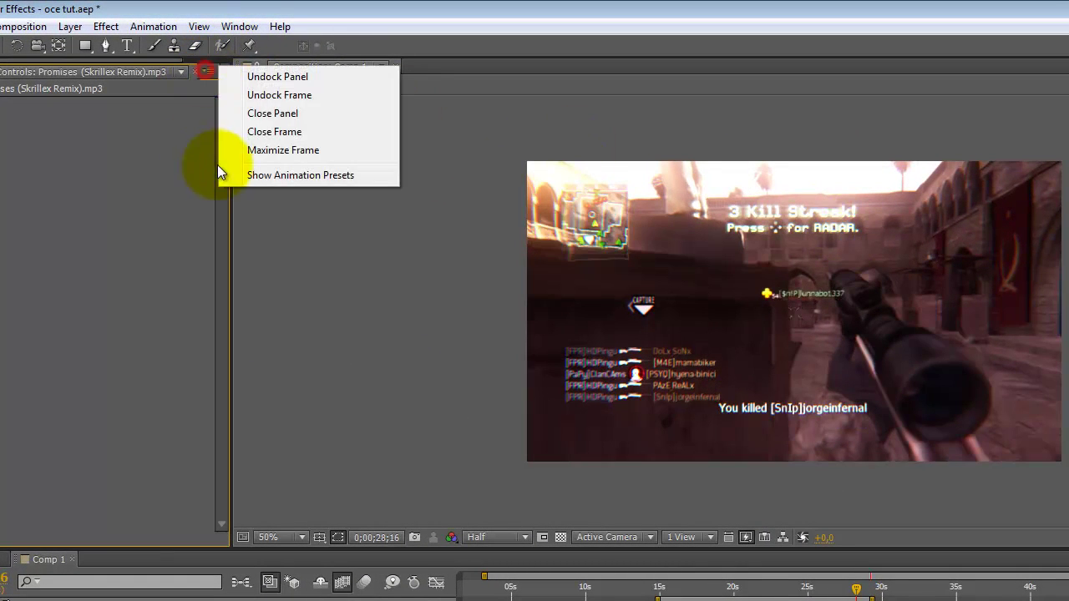
{"action": "left_click", "coordinate": [117, 136]}
{"action": "left_click", "coordinate": [168, 72]}
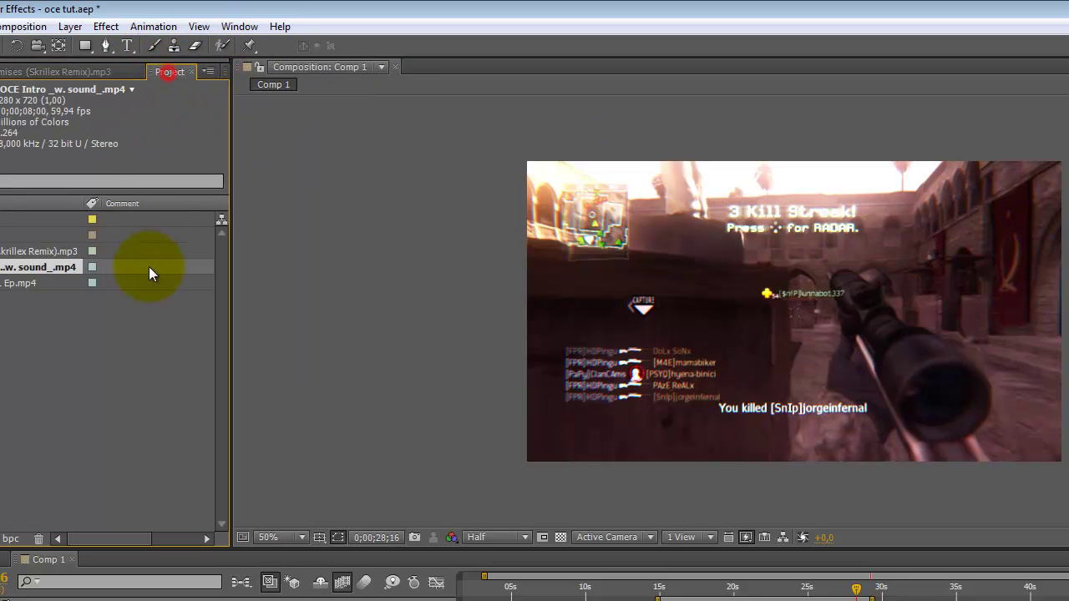
Drag the BOCE Intro footage into Comp 1 as a new layer and select it.
{"action": "left_click", "coordinate": [149, 266]}
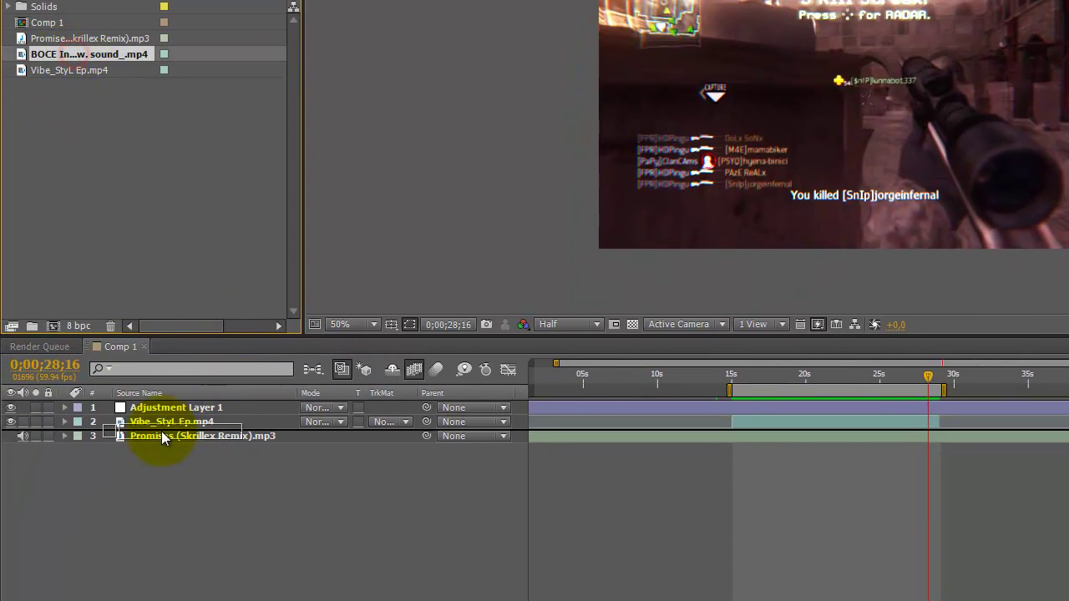
{"action": "left_click_drag", "start_coordinate": [162, 431], "coordinate": [165, 416]}
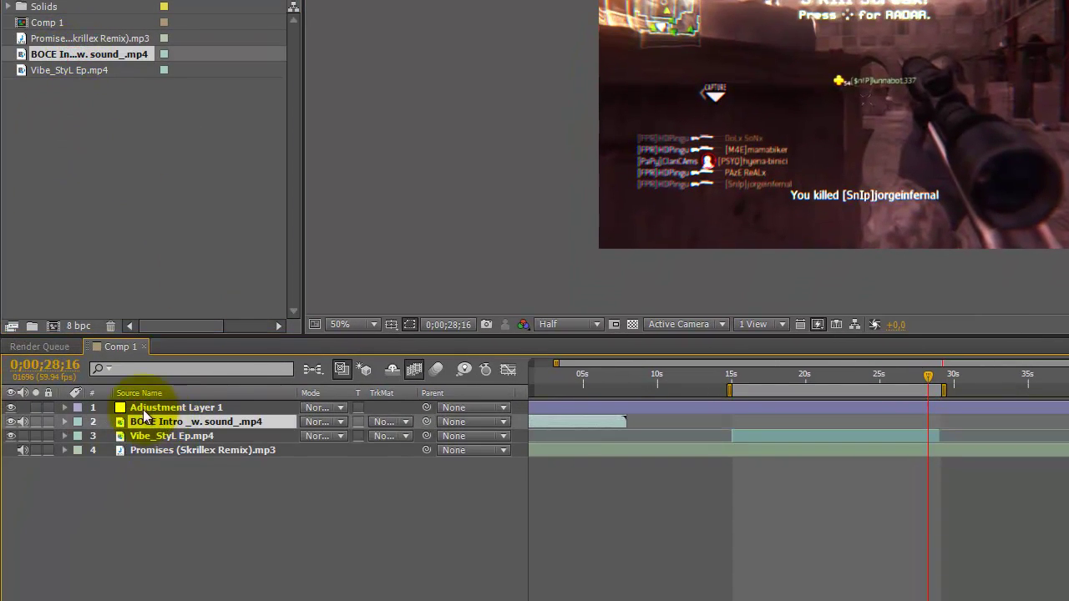
{"action": "left_click", "coordinate": [309, 459]}
{"action": "left_click", "coordinate": [585, 426]}
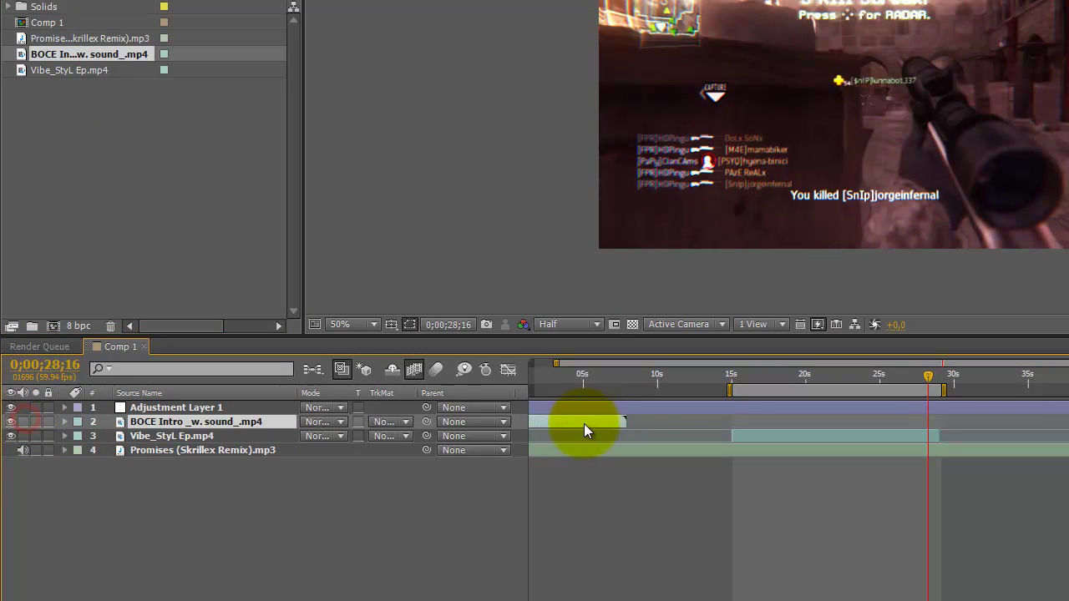
Slide the BOCE Intro clip so it ends near 15s, where the sniper gameplay begins.
{"action": "left_click_drag", "start_coordinate": [677, 430], "coordinate": [691, 424]}
{"action": "left_click_drag", "start_coordinate": [704, 376], "coordinate": [746, 373]}
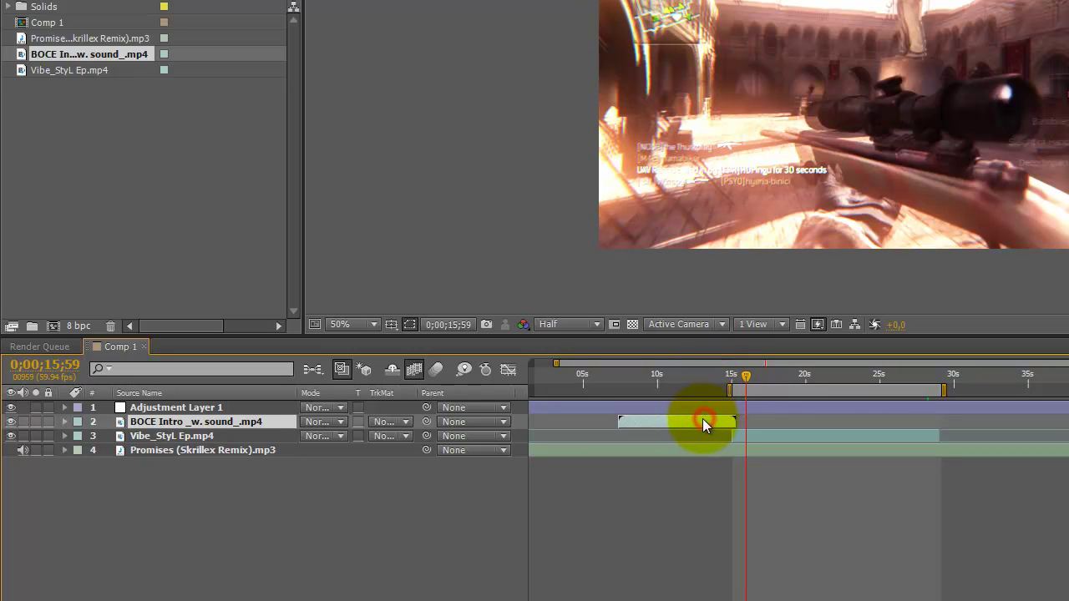
{"action": "left_click_drag", "start_coordinate": [702, 418], "coordinate": [701, 418]}
{"action": "mouse_move", "coordinate": [651, 372]}
{"action": "left_mouse_down"}
{"action": "mouse_move", "coordinate": [726, 371]}
{"action": "mouse_move", "coordinate": [620, 380]}
{"action": "mouse_move", "coordinate": [724, 377]}
{"action": "mouse_move", "coordinate": [728, 396]}
{"action": "left_mouse_up"}
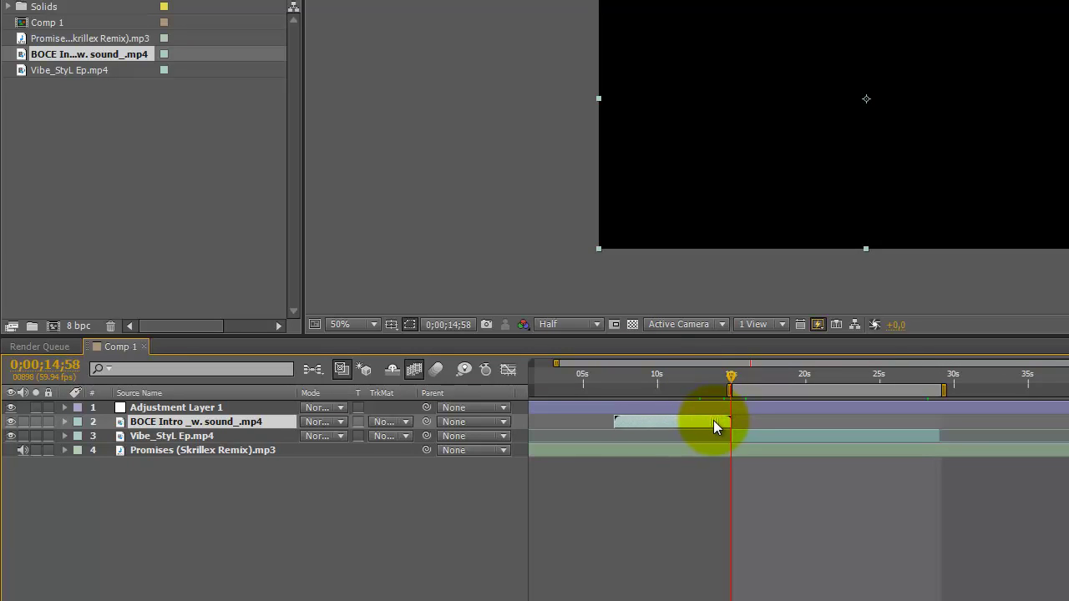
{"action": "left_click_drag", "start_coordinate": [713, 420], "coordinate": [725, 420]}
{"action": "left_click_drag", "start_coordinate": [719, 376], "coordinate": [723, 377]}
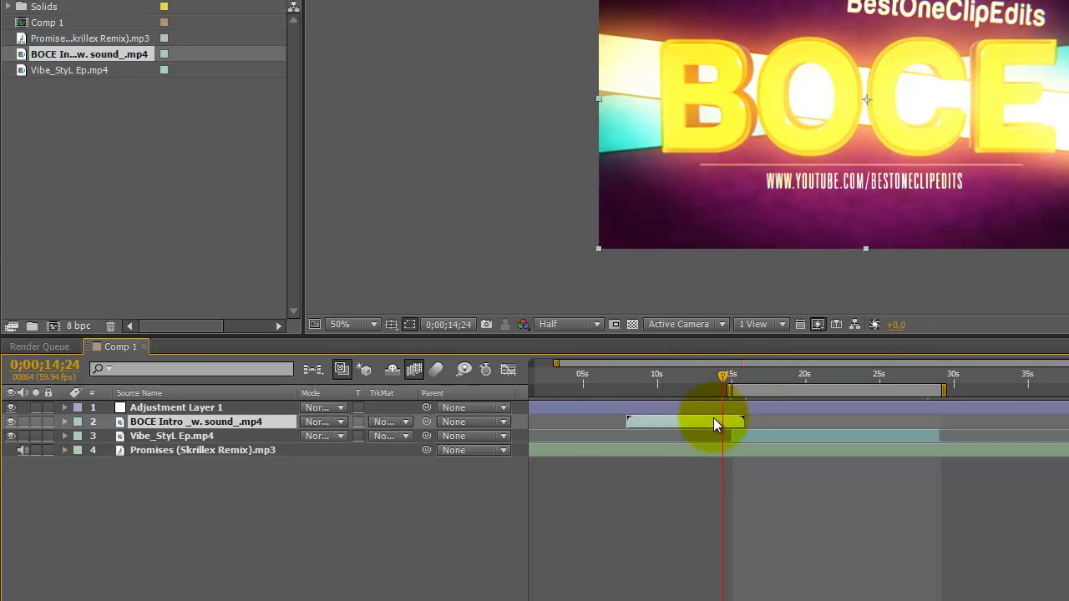
{"action": "left_click_drag", "start_coordinate": [714, 418], "coordinate": [717, 420]}
{"action": "left_click_drag", "start_coordinate": [723, 377], "coordinate": [725, 376]}
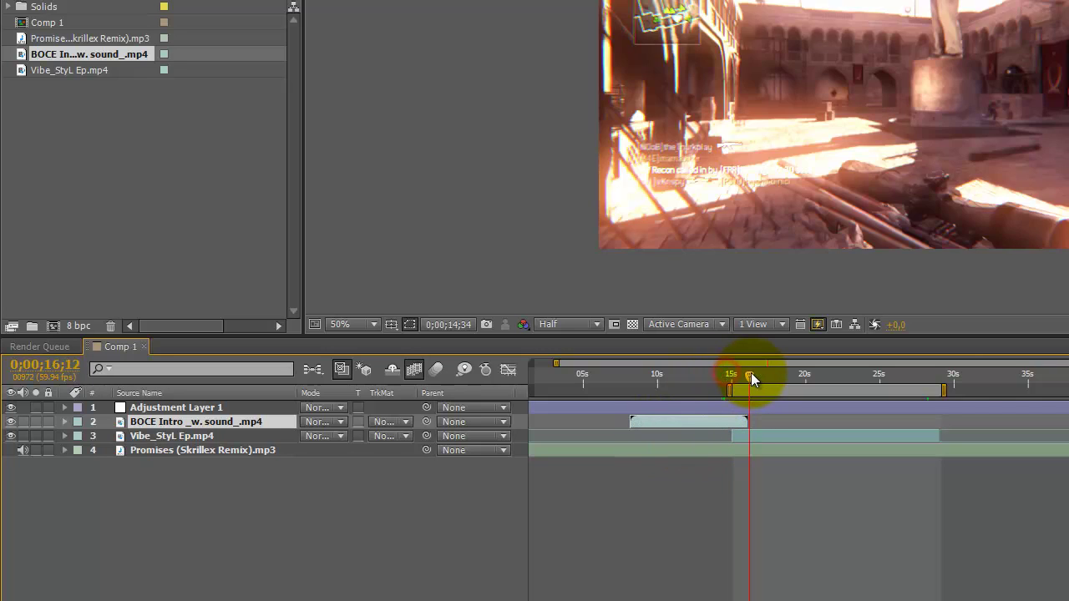
{"action": "left_click_drag", "start_coordinate": [734, 378], "coordinate": [734, 376]}
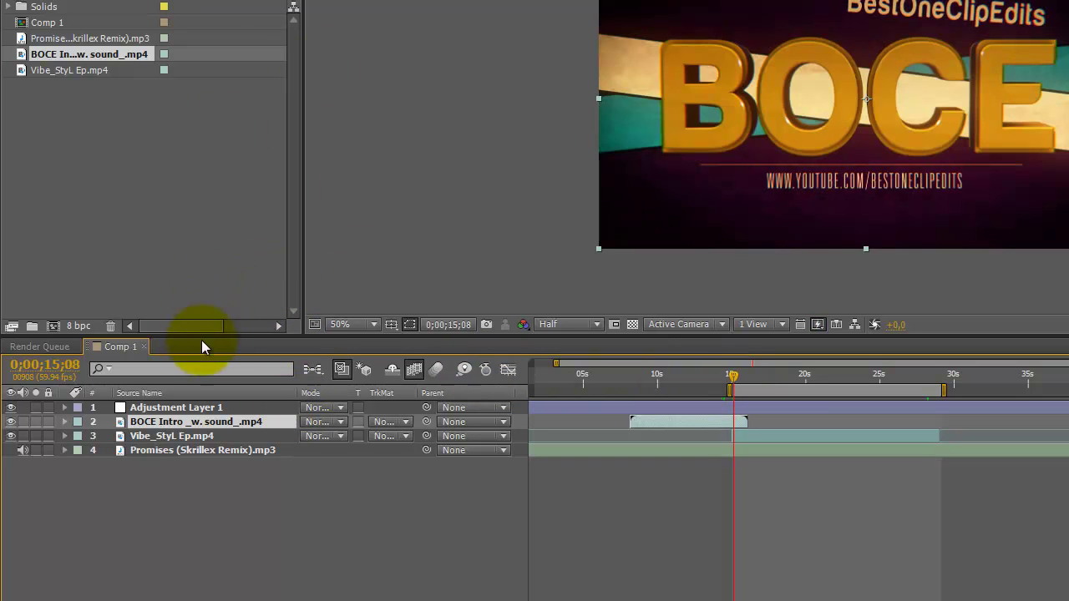
{"action": "left_click", "coordinate": [190, 423]}
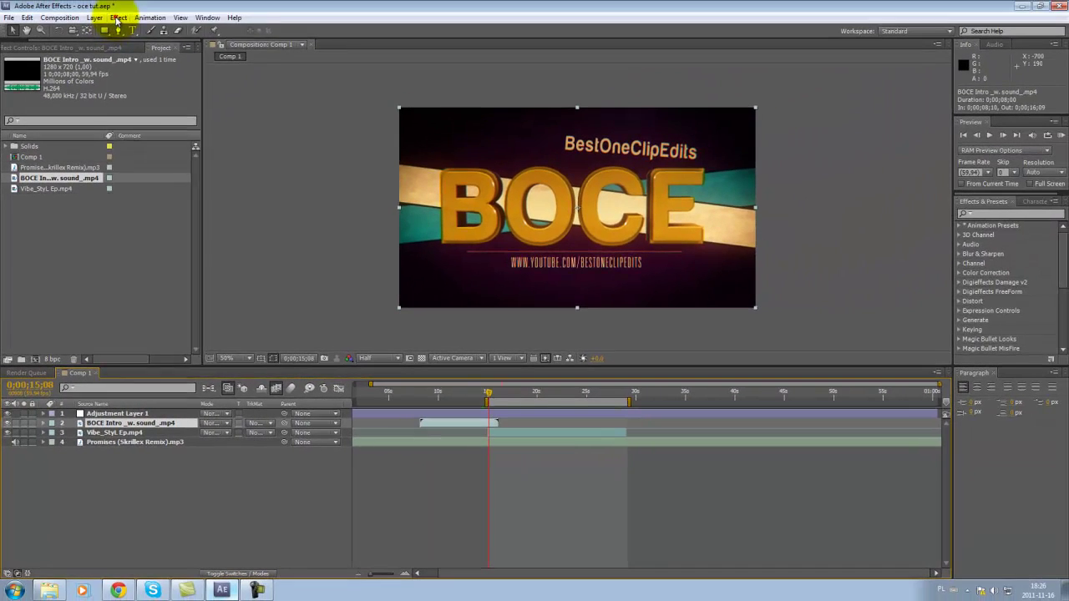
Apply CC Glass Wipe to the BOCE Intro layer and test its Completion value.
{"action": "left_click", "coordinate": [118, 18]}
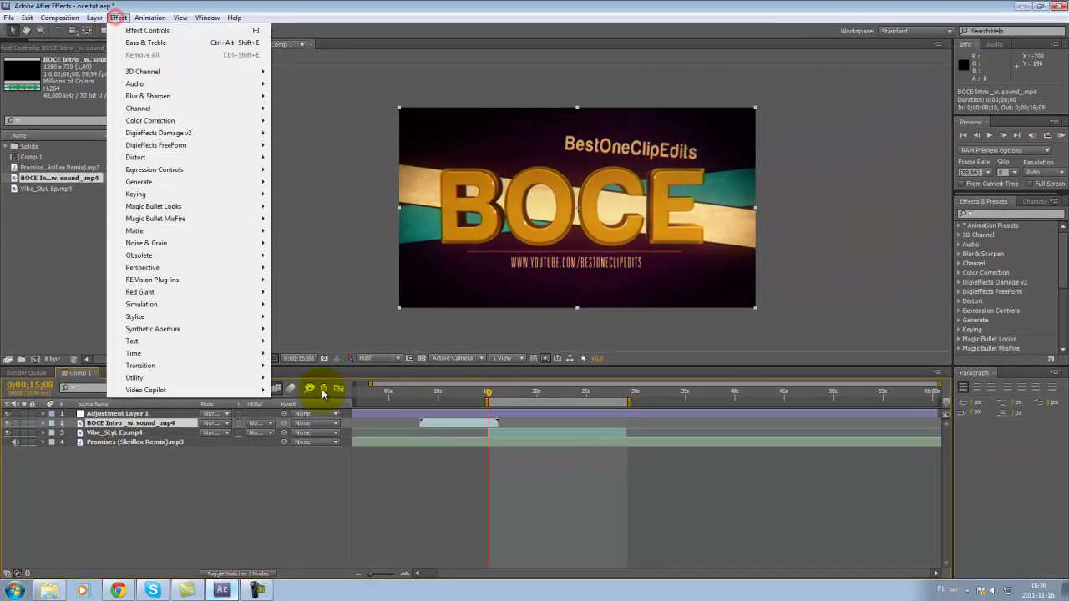
{"action": "mouse_move", "coordinate": [196, 365]}
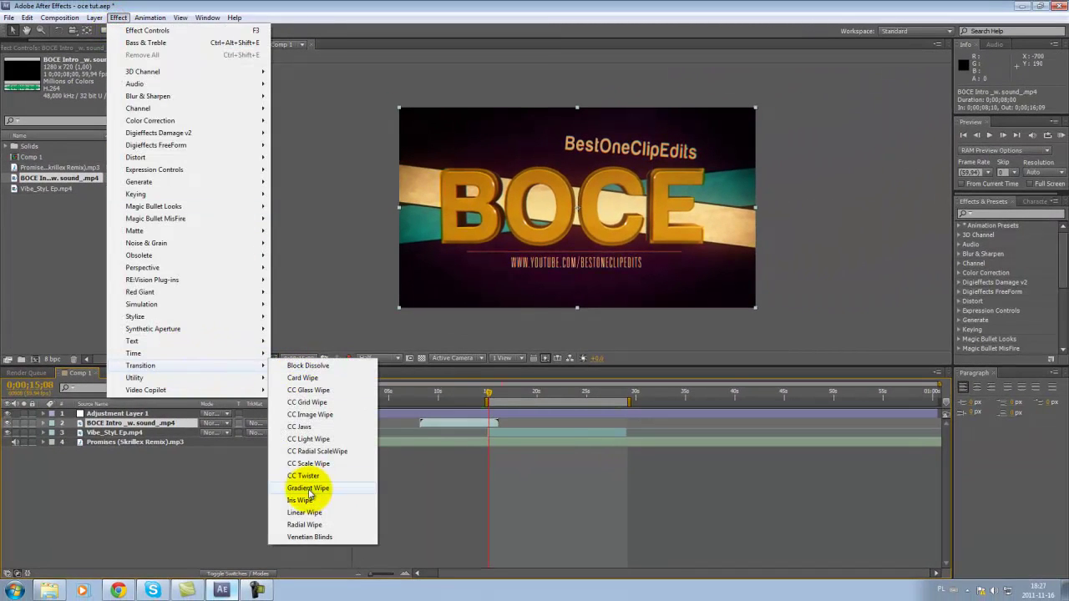
{"action": "left_click", "coordinate": [310, 390]}
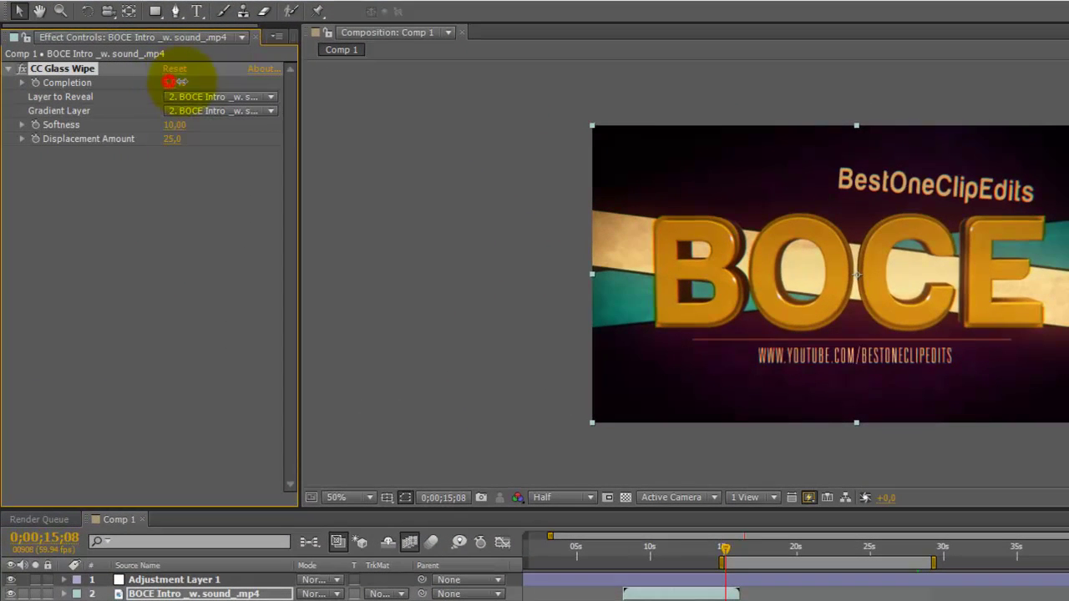
{"action": "left_click_drag", "start_coordinate": [122, 79], "coordinate": [142, 78]}
{"action": "mouse_move", "coordinate": [213, 81]}
{"action": "left_mouse_down"}
{"action": "mouse_move", "coordinate": [262, 90]}
{"action": "mouse_move", "coordinate": [186, 88]}
{"action": "left_mouse_up"}
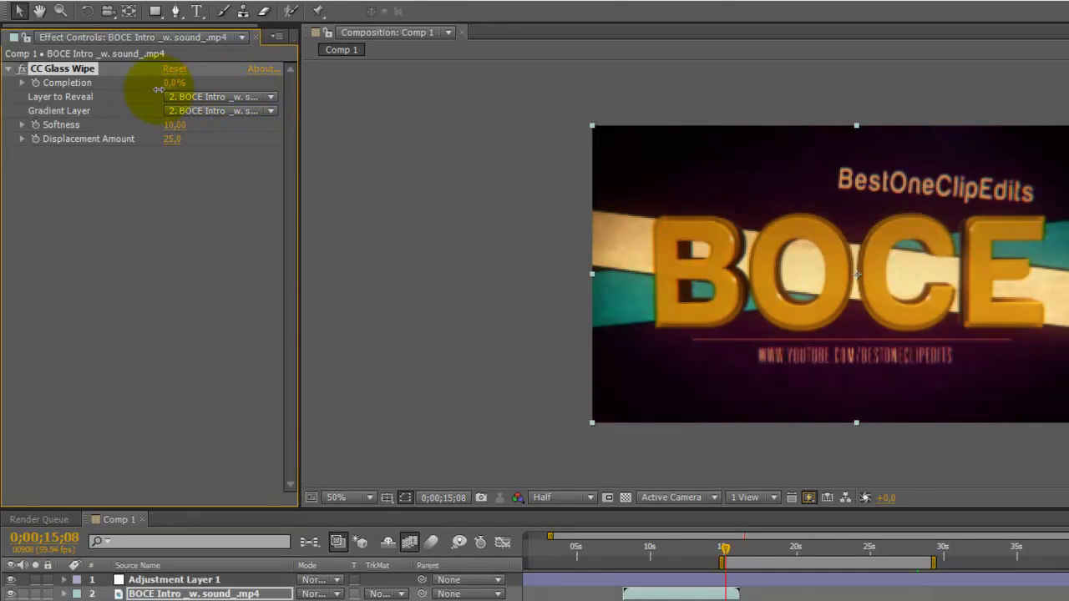
Set Layer to Reveal to Vibe_StyL Ep.mp4, trying gradient layers while scrubbing Completion.
{"action": "left_click", "coordinate": [273, 112]}
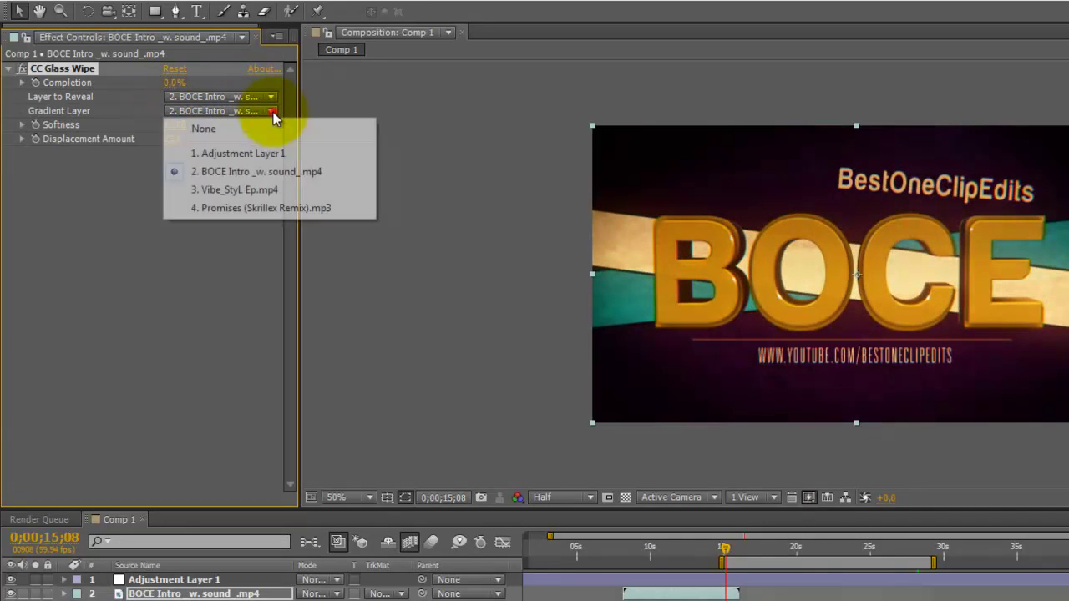
{"action": "left_click", "coordinate": [268, 190]}
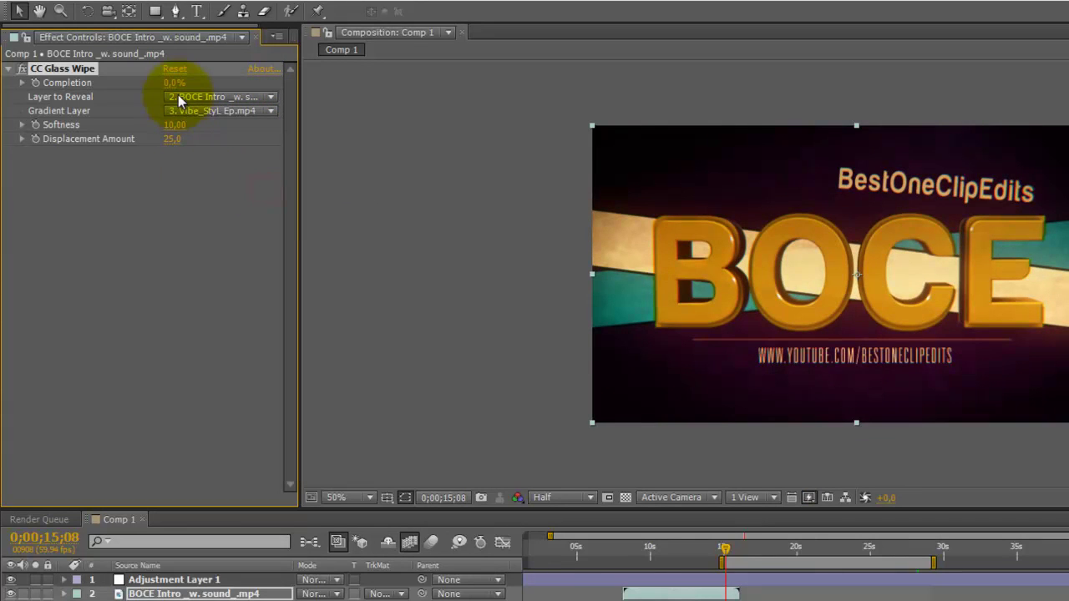
{"action": "mouse_move", "coordinate": [174, 83]}
{"action": "left_mouse_down"}
{"action": "mouse_move", "coordinate": [248, 86]}
{"action": "mouse_move", "coordinate": [139, 86]}
{"action": "left_mouse_up"}
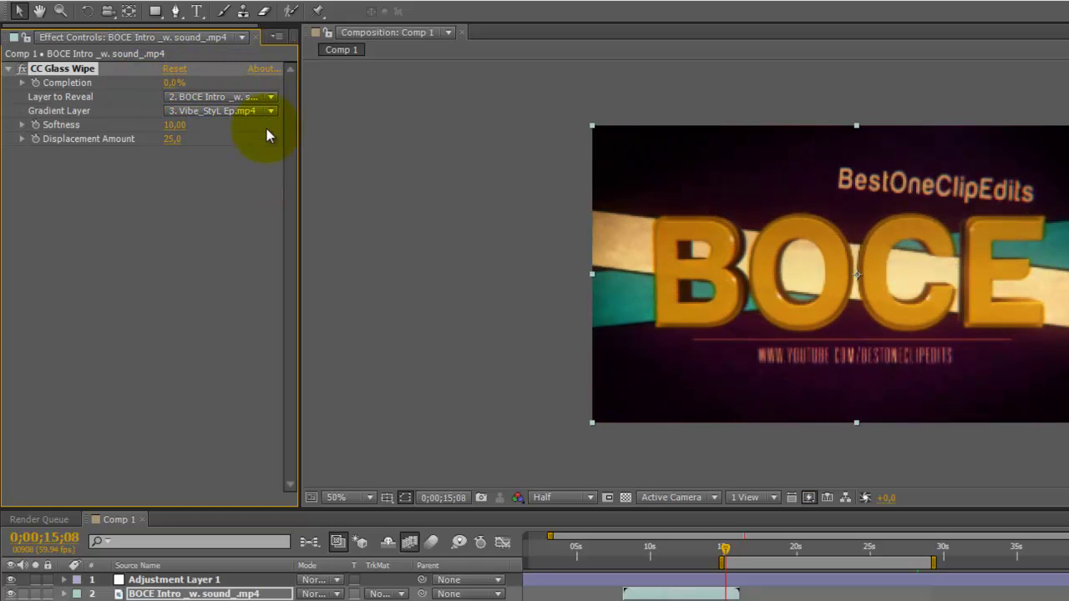
{"action": "left_click", "coordinate": [264, 97]}
{"action": "left_click", "coordinate": [263, 173]}
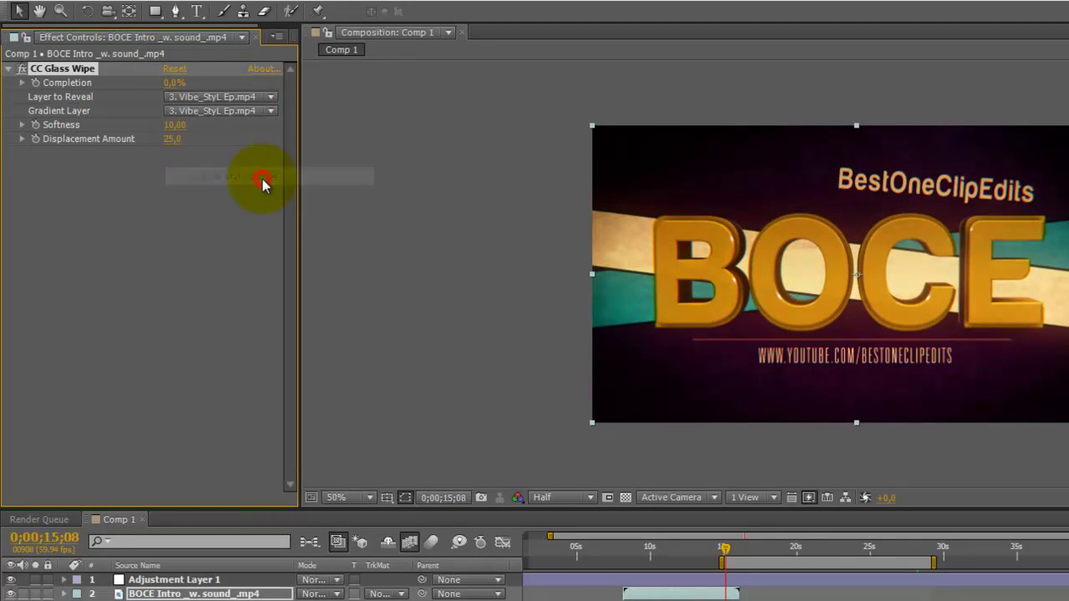
{"action": "left_click_drag", "start_coordinate": [209, 82], "coordinate": [232, 86]}
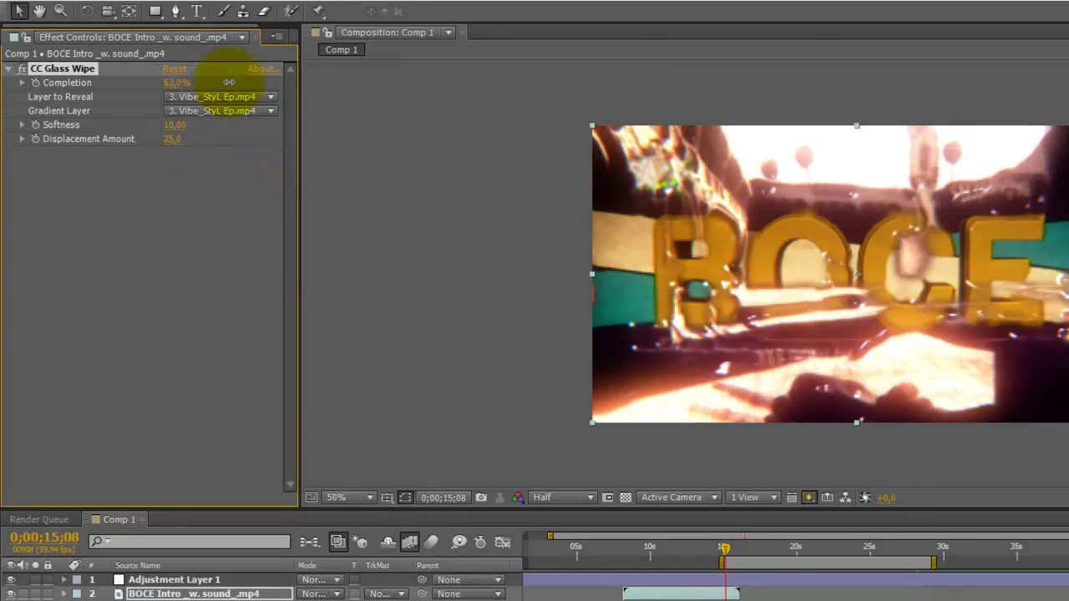
{"action": "left_click", "coordinate": [269, 111]}
{"action": "left_click", "coordinate": [259, 172]}
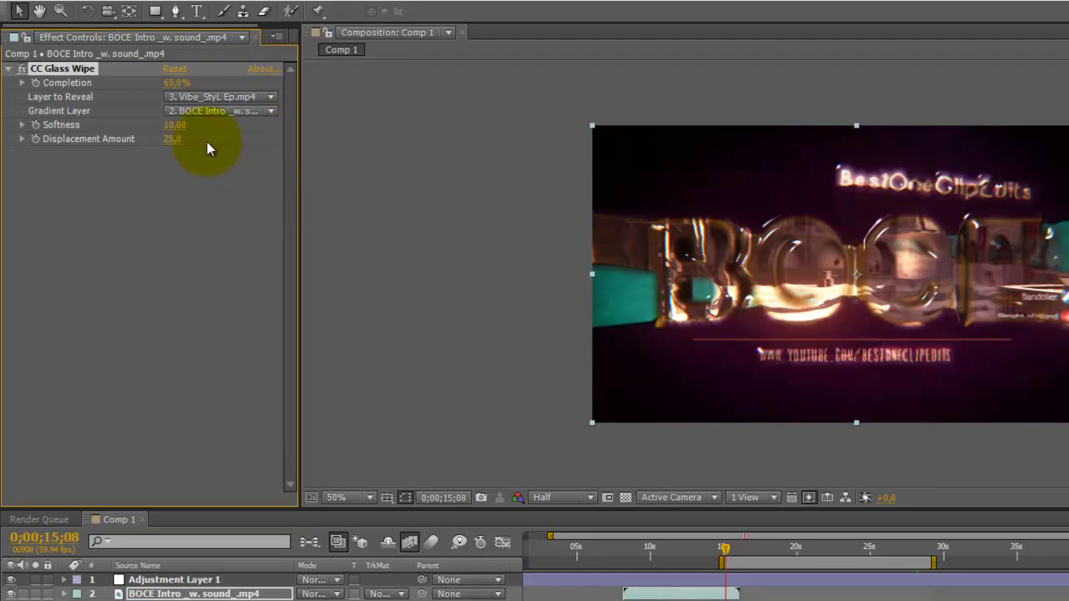
{"action": "mouse_move", "coordinate": [157, 85]}
{"action": "left_mouse_down"}
{"action": "mouse_move", "coordinate": [191, 95]}
{"action": "mouse_move", "coordinate": [167, 96]}
{"action": "mouse_move", "coordinate": [173, 111]}
{"action": "mouse_move", "coordinate": [199, 111]}
{"action": "left_mouse_up"}
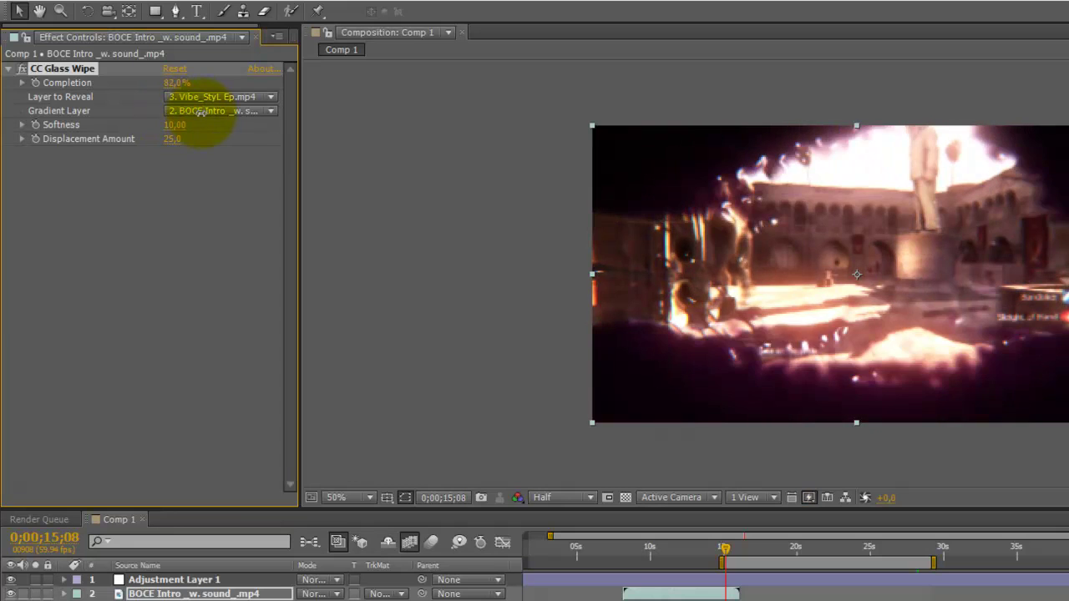
Set Gradient Layer to BOCE Intro and Completion to 0%, and place the playhead at the transition start.
{"action": "left_click", "coordinate": [264, 111]}
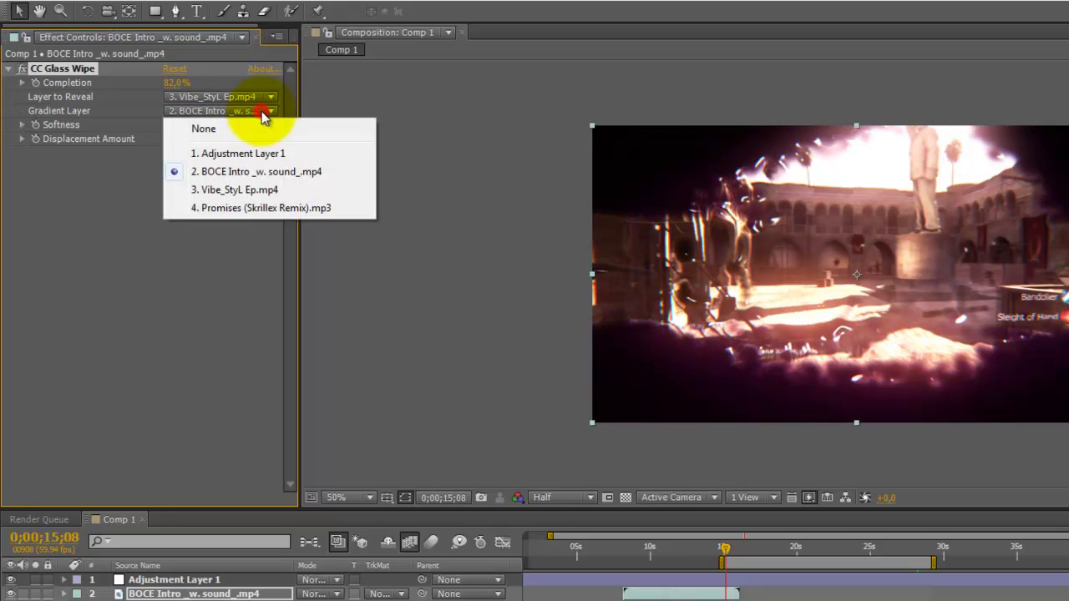
{"action": "left_click", "coordinate": [264, 191]}
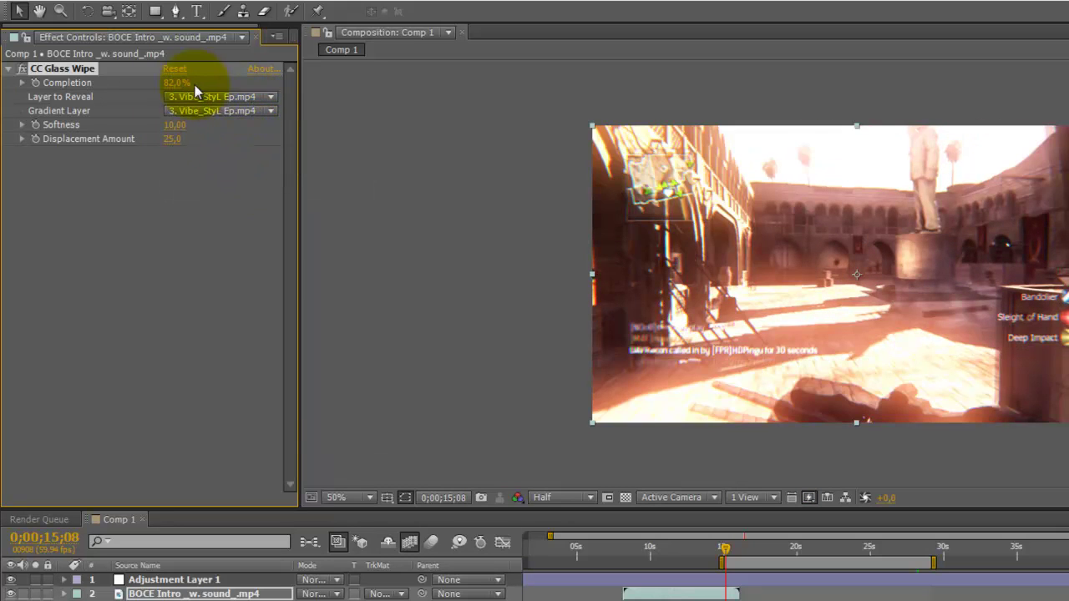
{"action": "left_click_drag", "start_coordinate": [178, 84], "coordinate": [149, 84]}
{"action": "left_click", "coordinate": [216, 110]}
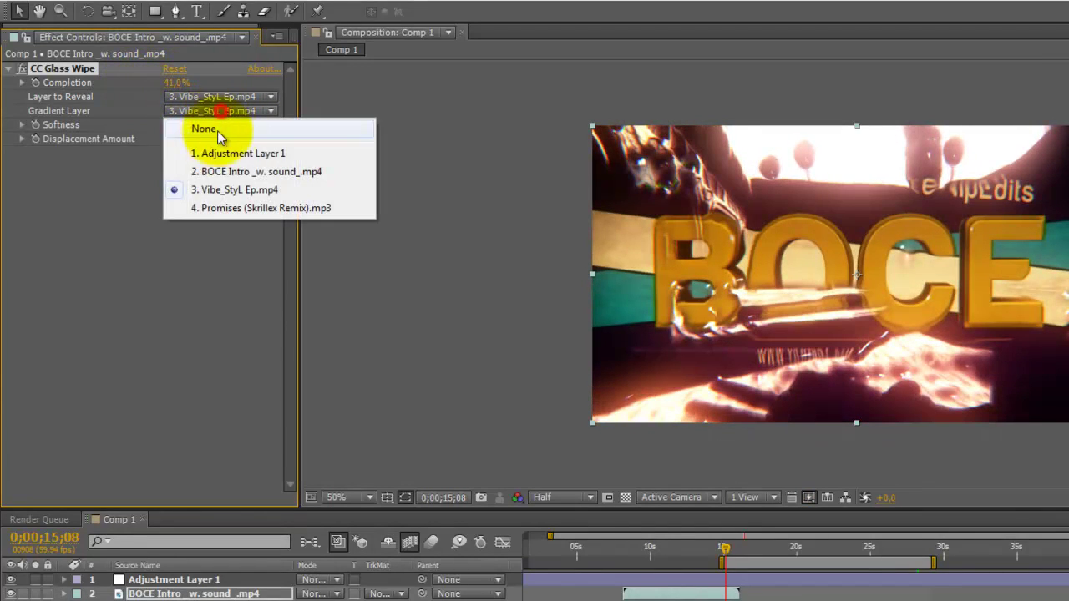
{"action": "left_click", "coordinate": [238, 174]}
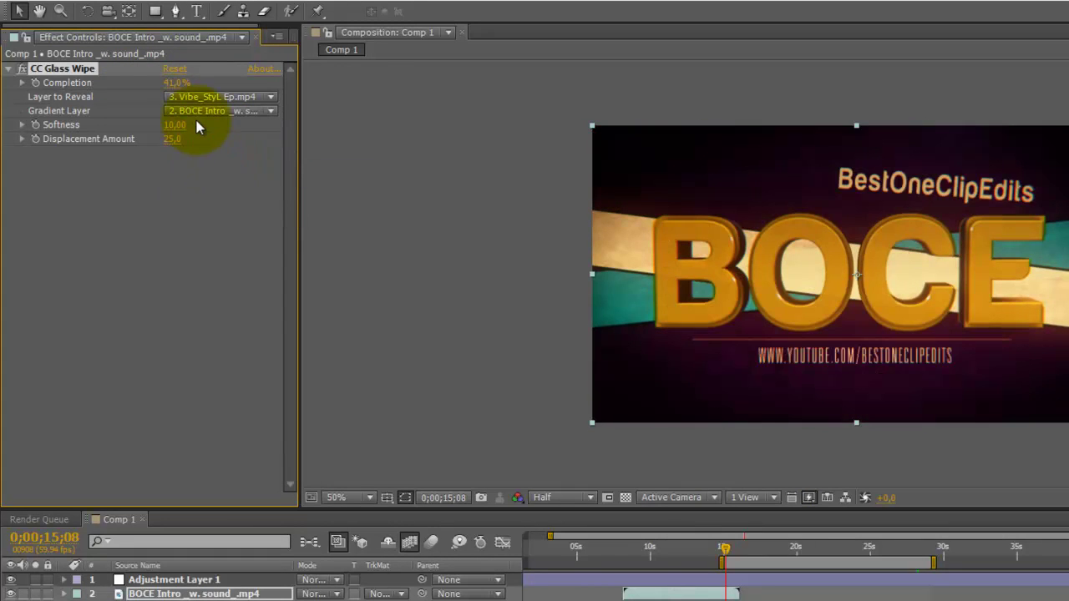
{"action": "left_click_drag", "start_coordinate": [167, 83], "coordinate": [145, 86]}
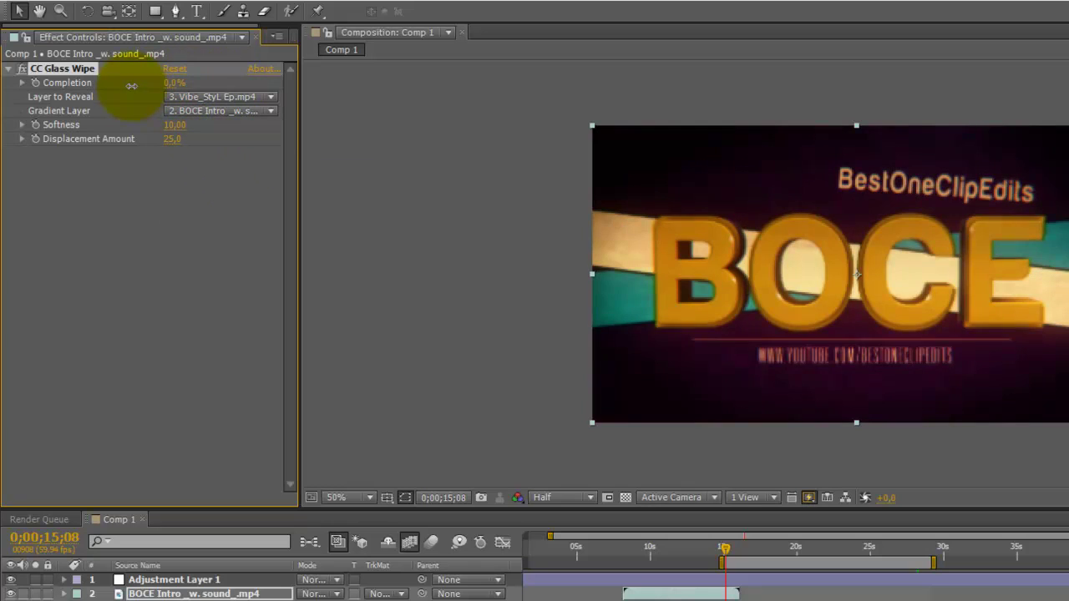
{"action": "left_click_drag", "start_coordinate": [724, 553], "coordinate": [722, 547]}
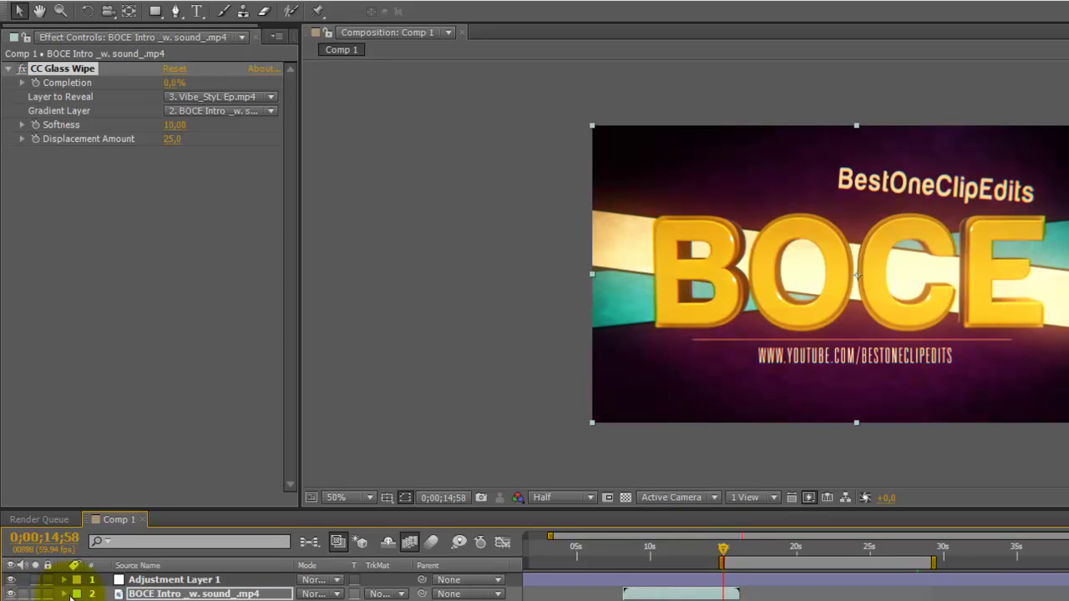
Keyframe Completion at 0%, then at 100% about a second later, and preview the wipe.
{"action": "left_click", "coordinate": [35, 83]}
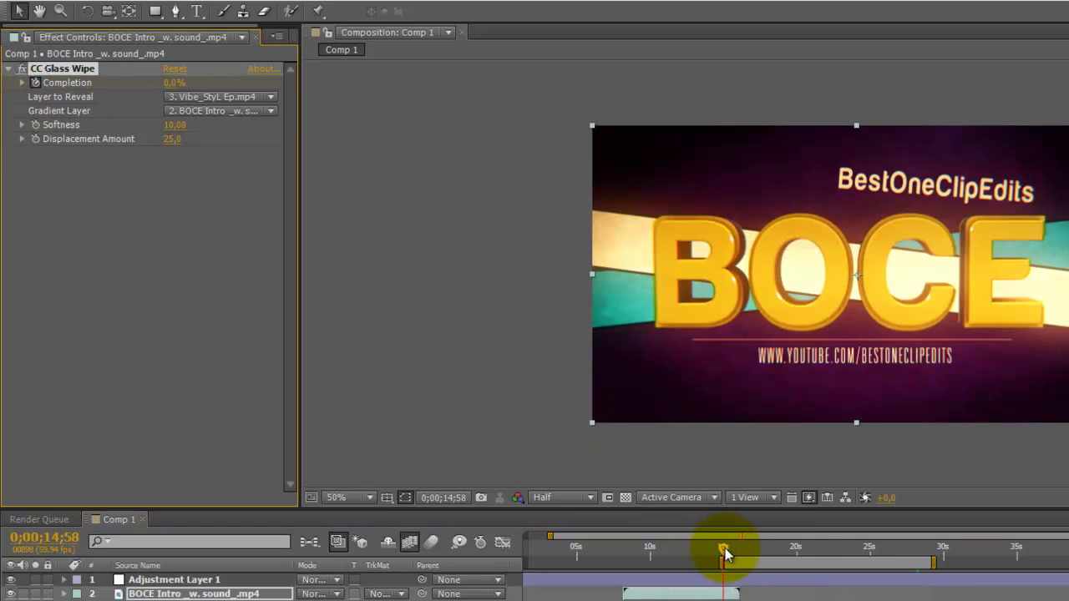
{"action": "left_click_drag", "start_coordinate": [725, 554], "coordinate": [741, 554]}
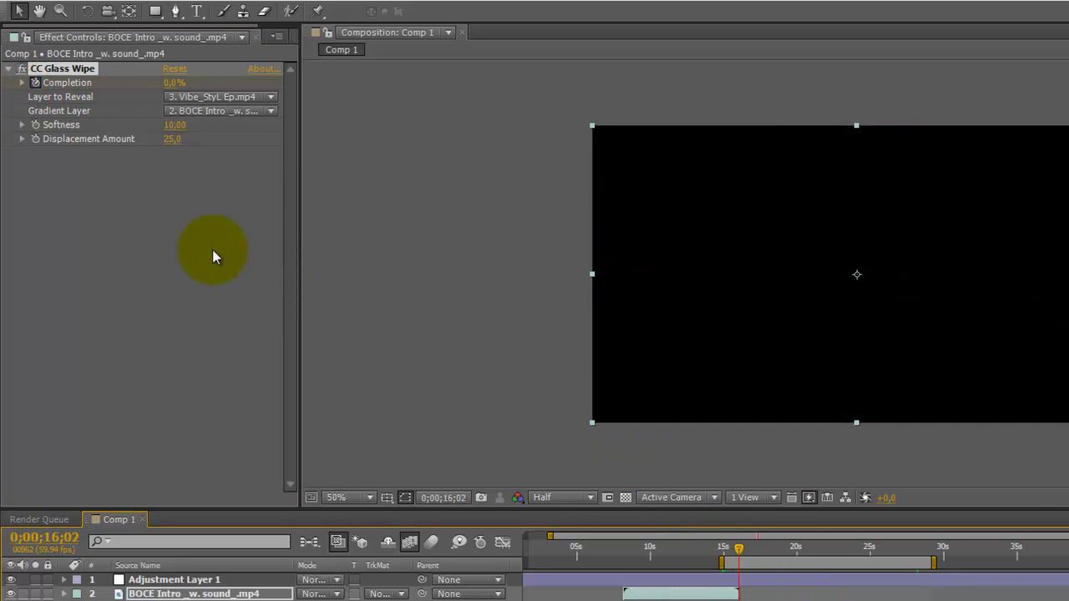
{"action": "left_click_drag", "start_coordinate": [152, 82], "coordinate": [272, 81]}
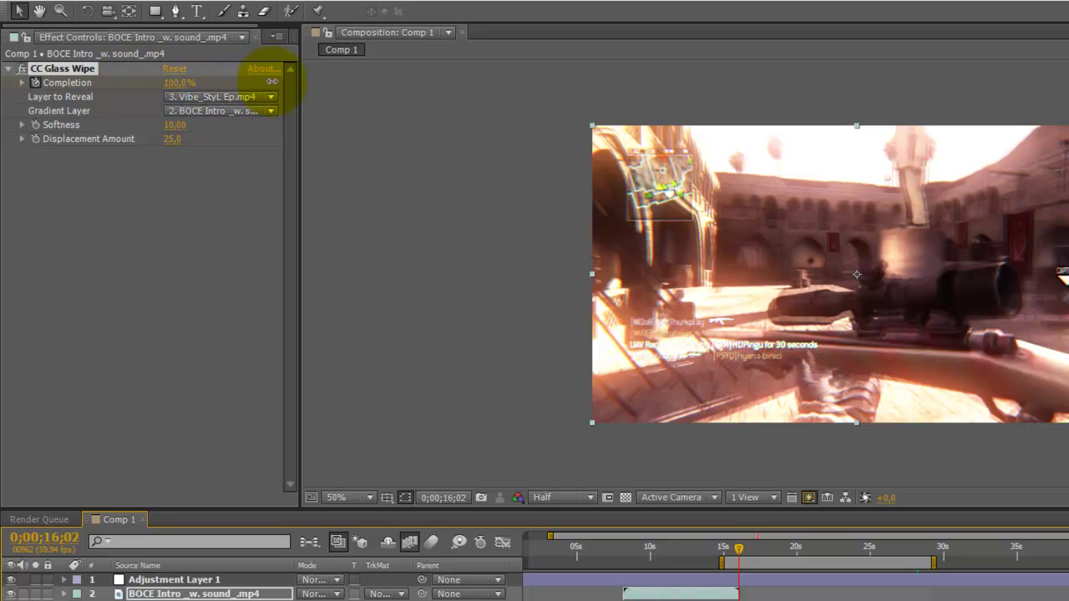
{"action": "left_click", "coordinate": [287, 81]}
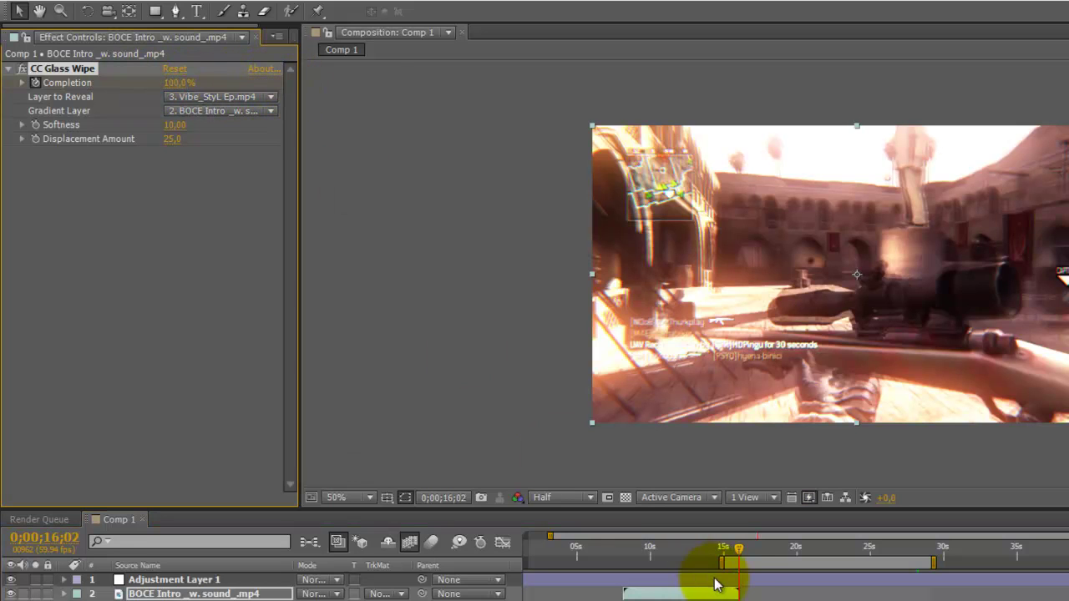
{"action": "mouse_move", "coordinate": [738, 551]}
{"action": "left_mouse_down"}
{"action": "mouse_move", "coordinate": [723, 551]}
{"action": "mouse_move", "coordinate": [736, 558]}
{"action": "left_mouse_up"}
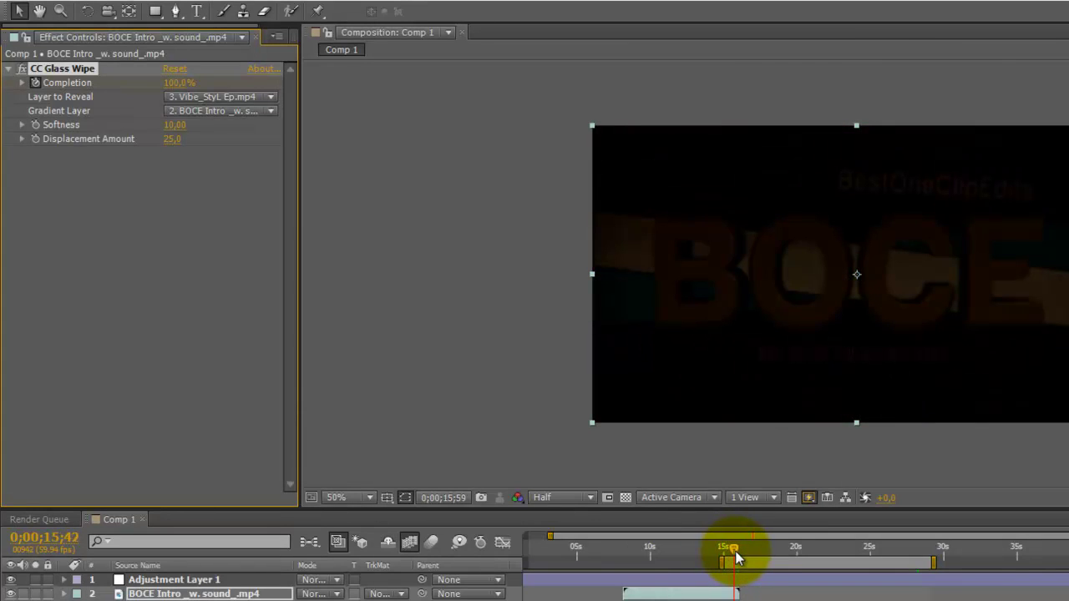
{"action": "left_click_drag", "start_coordinate": [736, 558], "coordinate": [724, 557]}
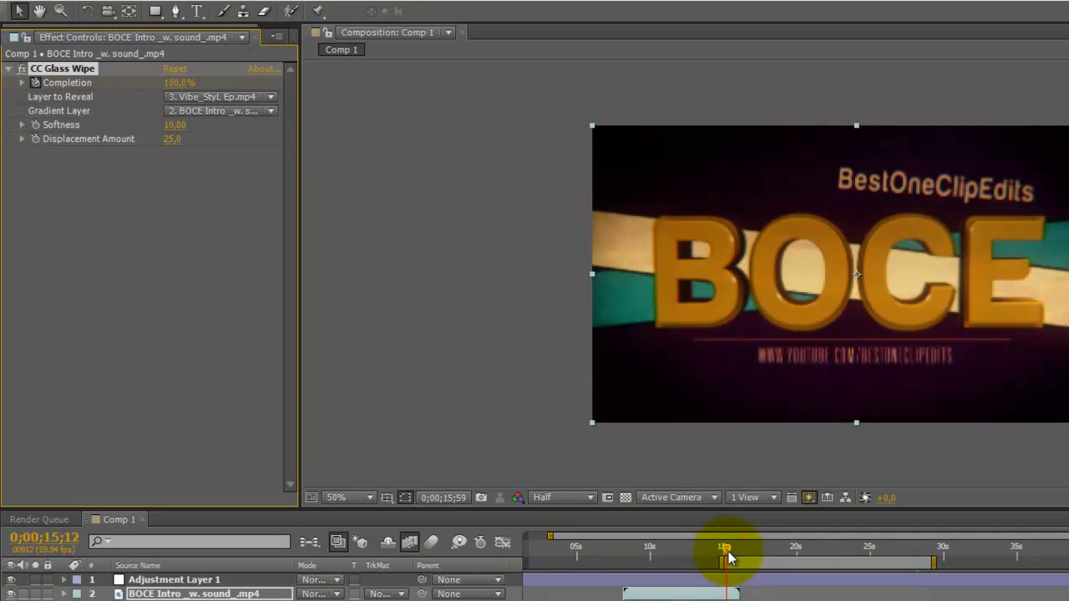
{"action": "mouse_move", "coordinate": [177, 82]}
{"action": "left_mouse_down"}
{"action": "mouse_move", "coordinate": [238, 80]}
{"action": "mouse_move", "coordinate": [197, 82]}
{"action": "left_mouse_up"}
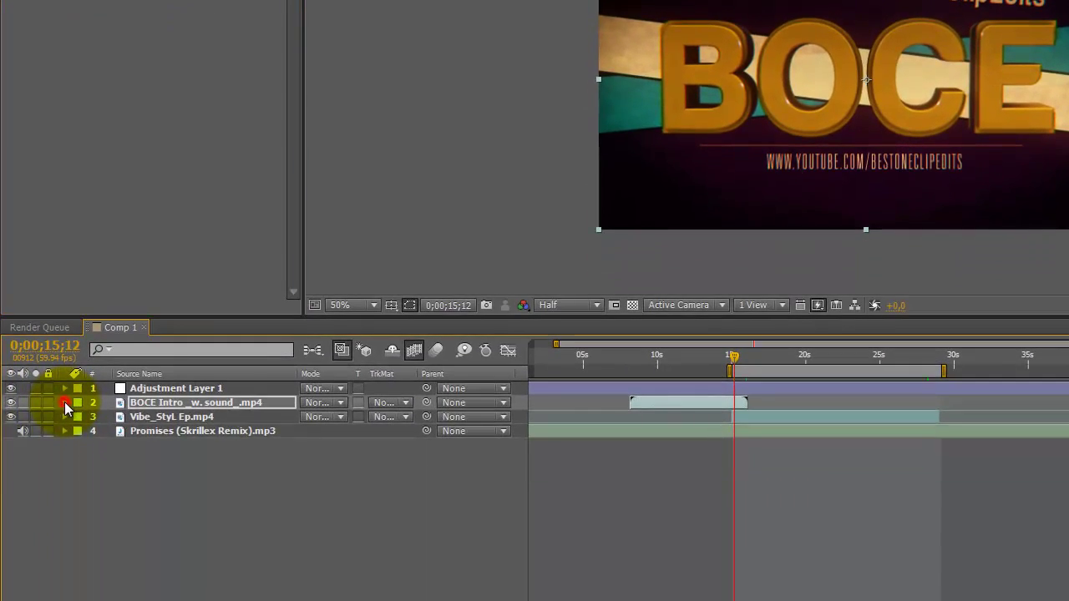
Show the Completion keyframes in the timeline and adjust one keyframe's value via Edit Value.
{"action": "left_click", "coordinate": [64, 593]}
{"action": "left_click", "coordinate": [78, 416]}
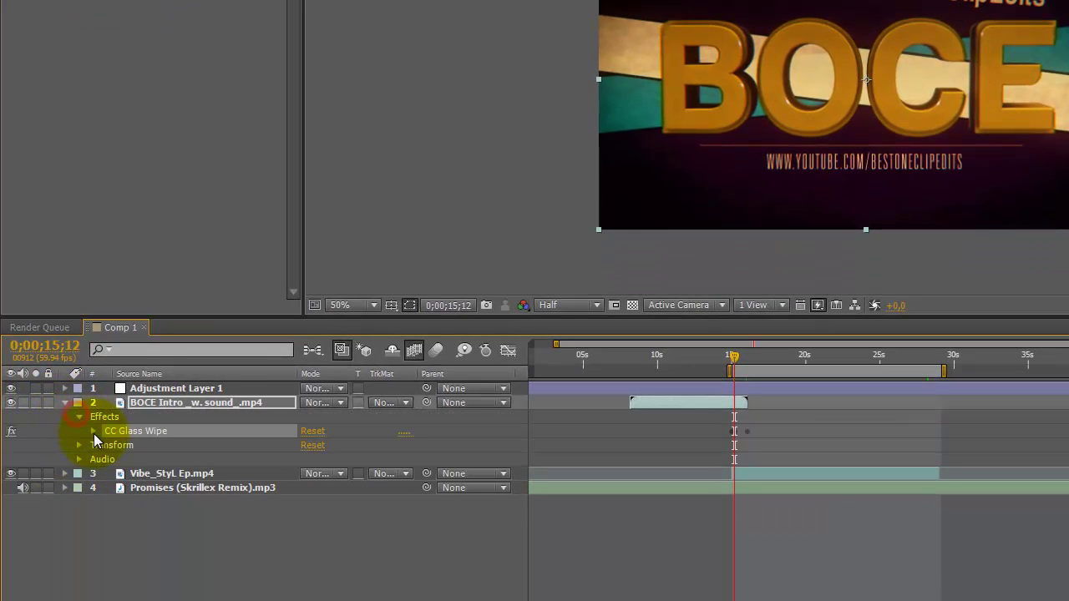
{"action": "left_click", "coordinate": [92, 430]}
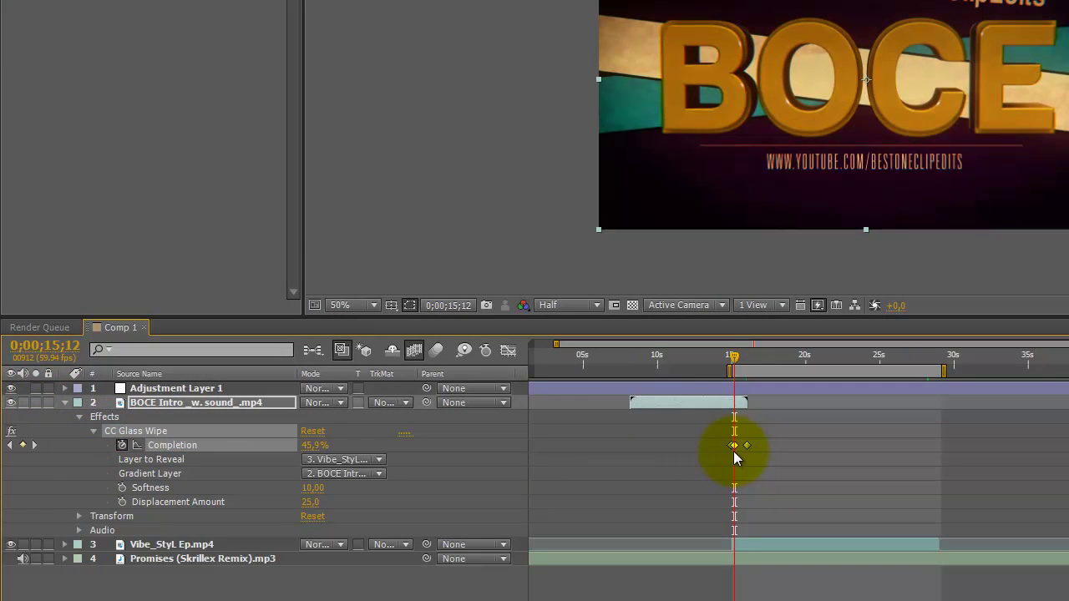
{"action": "left_click_drag", "start_coordinate": [735, 449], "coordinate": [733, 449]}
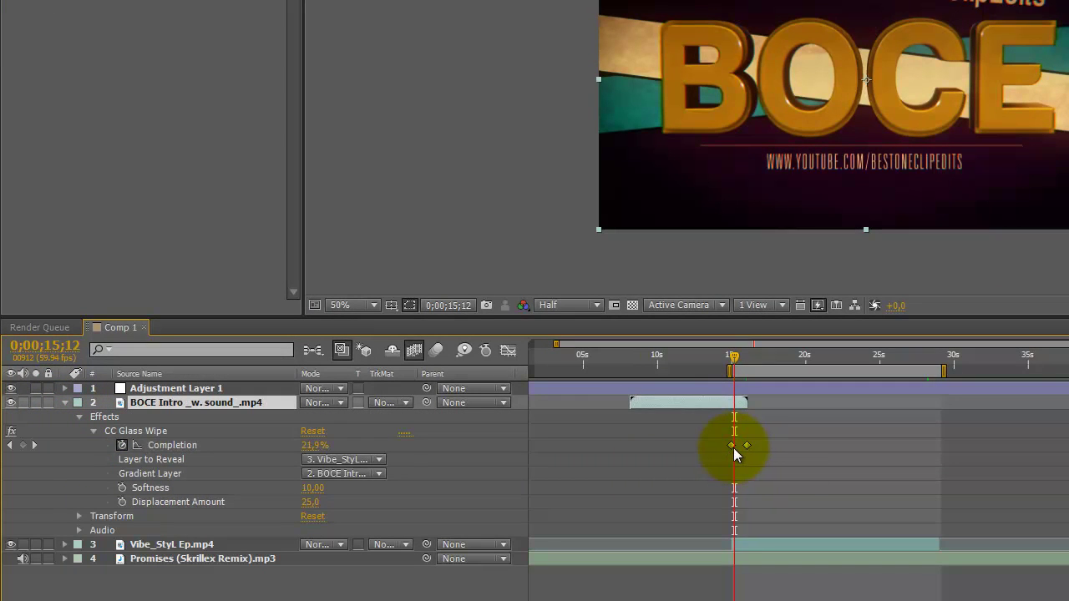
{"action": "right_click", "coordinate": [730, 446]}
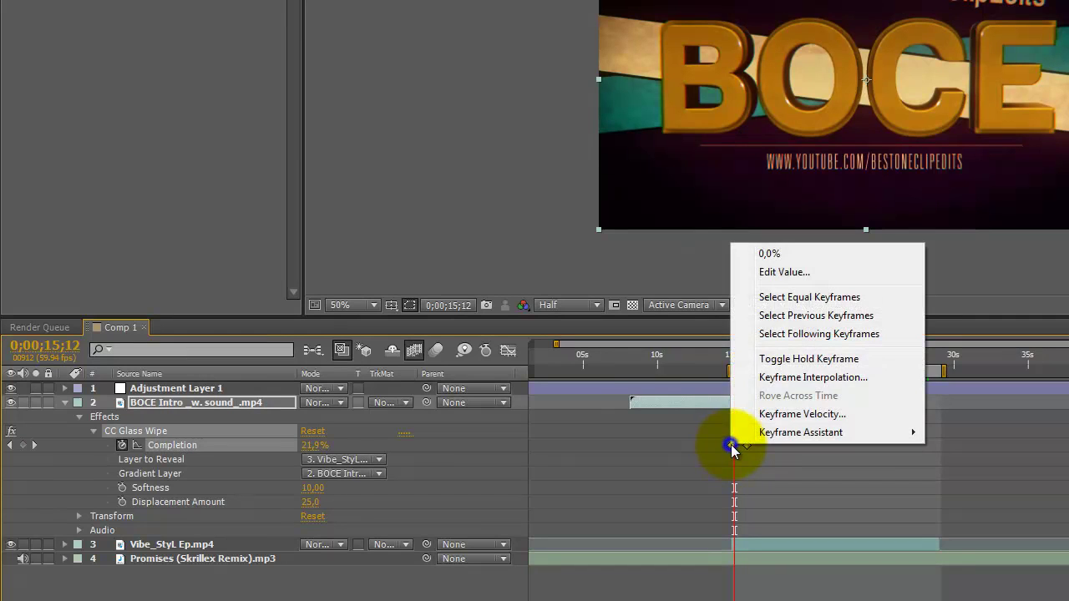
{"action": "left_click", "coordinate": [760, 275]}
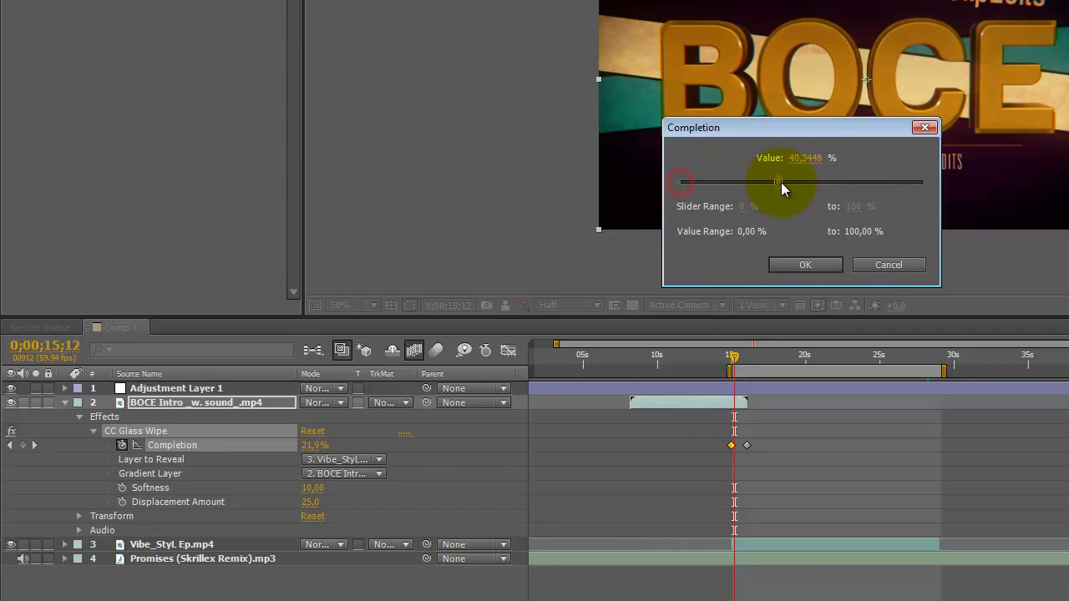
{"action": "left_click", "coordinate": [806, 267]}
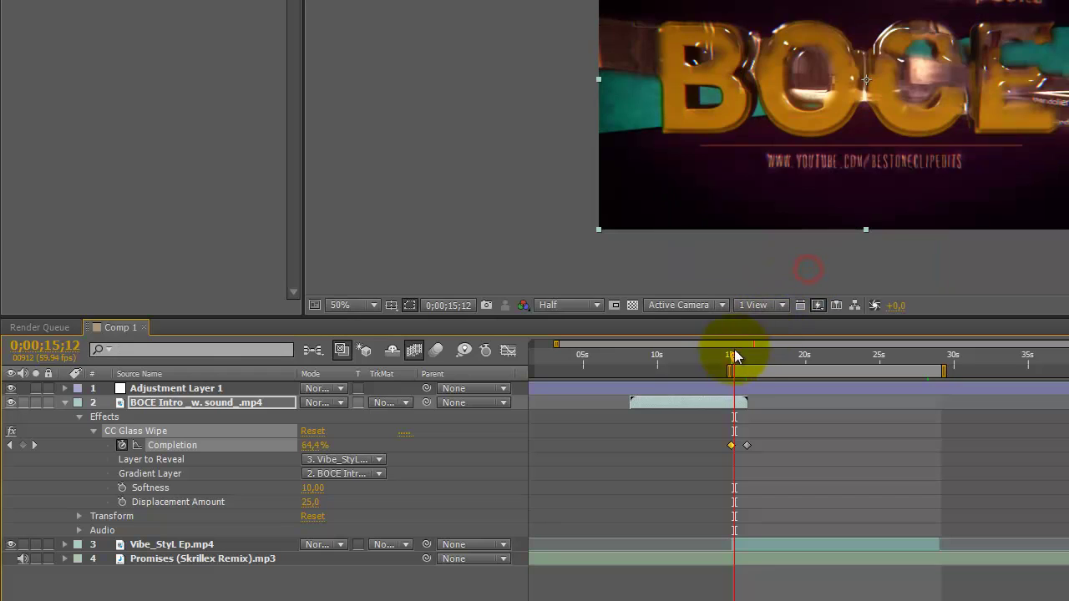
{"action": "mouse_move", "coordinate": [731, 360]}
{"action": "left_mouse_down"}
{"action": "mouse_move", "coordinate": [689, 356]}
{"action": "mouse_move", "coordinate": [736, 356]}
{"action": "left_mouse_up"}
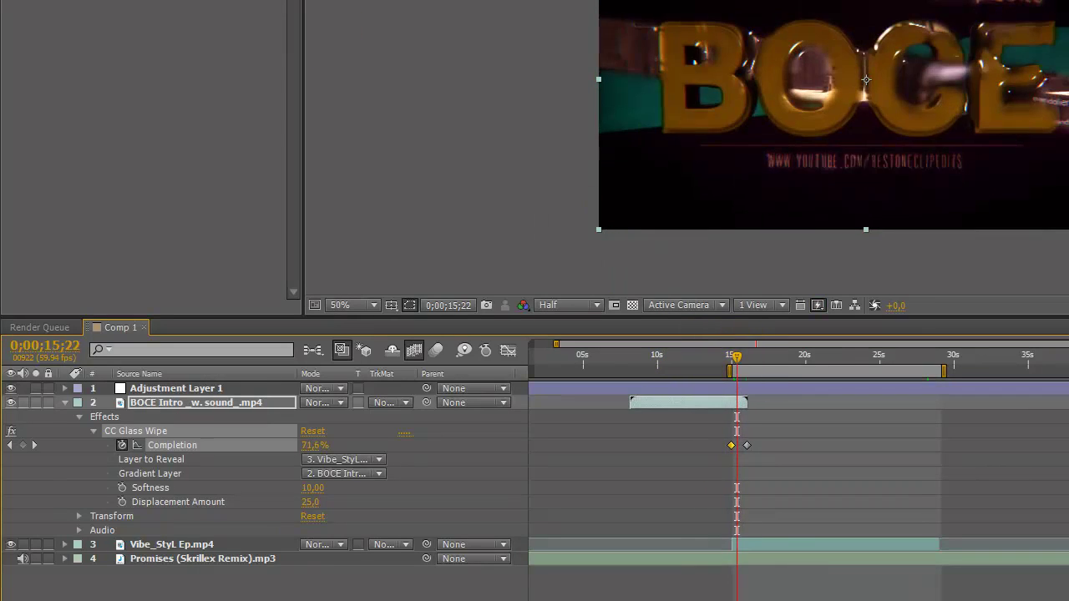
Set the Gradient Layer to Vibe_StyL Ep.mp4 and step back before the wipe.
{"action": "left_click", "coordinate": [251, 7]}
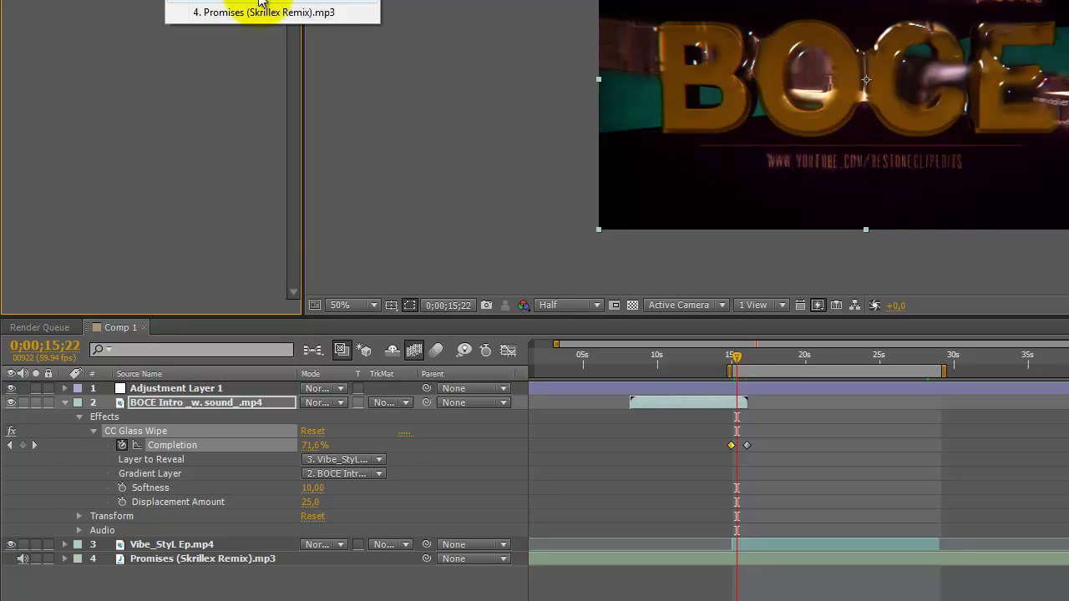
{"action": "left_click", "coordinate": [259, 2]}
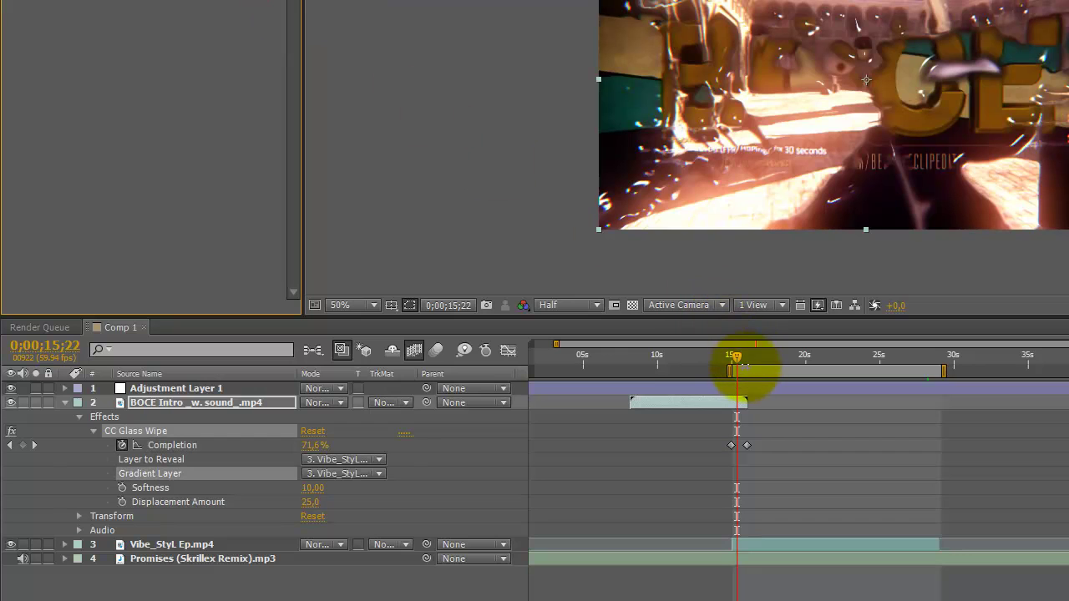
{"action": "mouse_move", "coordinate": [738, 362]}
{"action": "left_mouse_down"}
{"action": "mouse_move", "coordinate": [716, 361]}
{"action": "mouse_move", "coordinate": [733, 361]}
{"action": "left_mouse_up"}
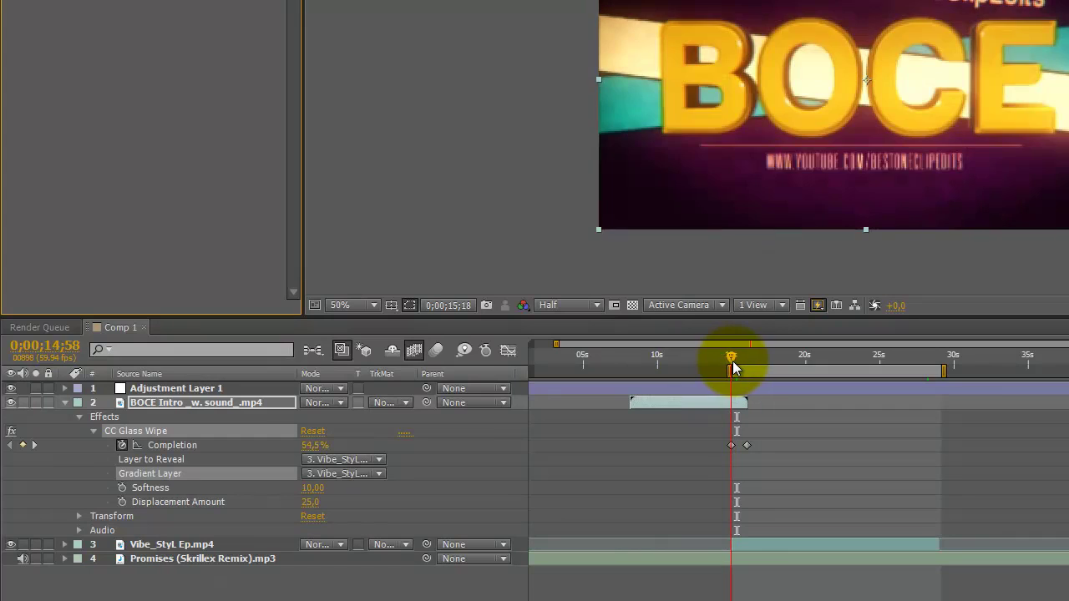
Set the first Completion keyframe to 0% via Edit Value and preview the wipe.
{"action": "right_click", "coordinate": [733, 446]}
{"action": "left_click", "coordinate": [585, 332]}
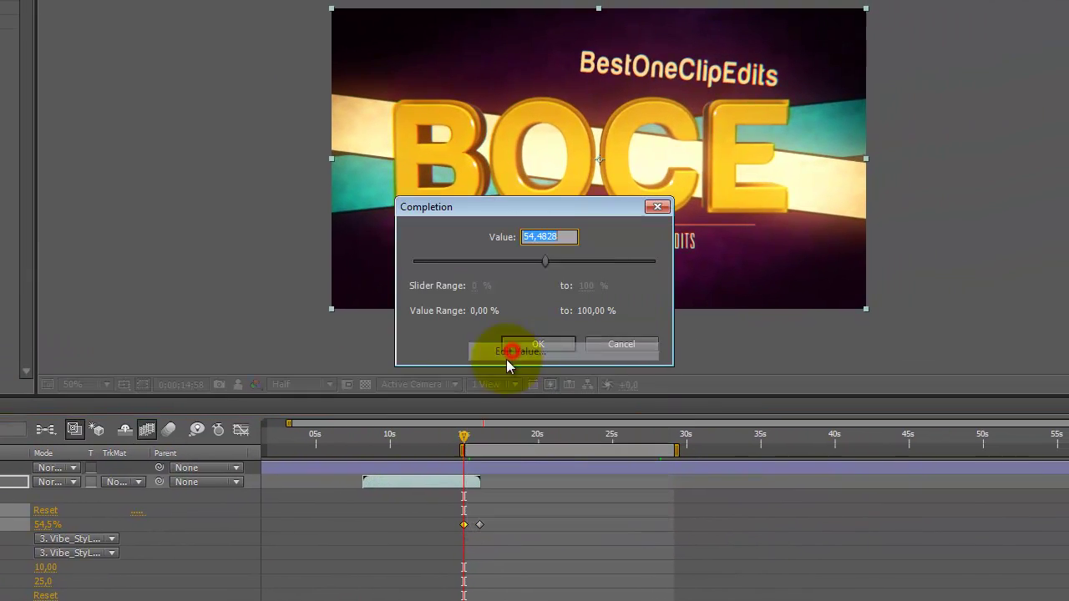
{"action": "left_click_drag", "start_coordinate": [544, 272], "coordinate": [394, 276]}
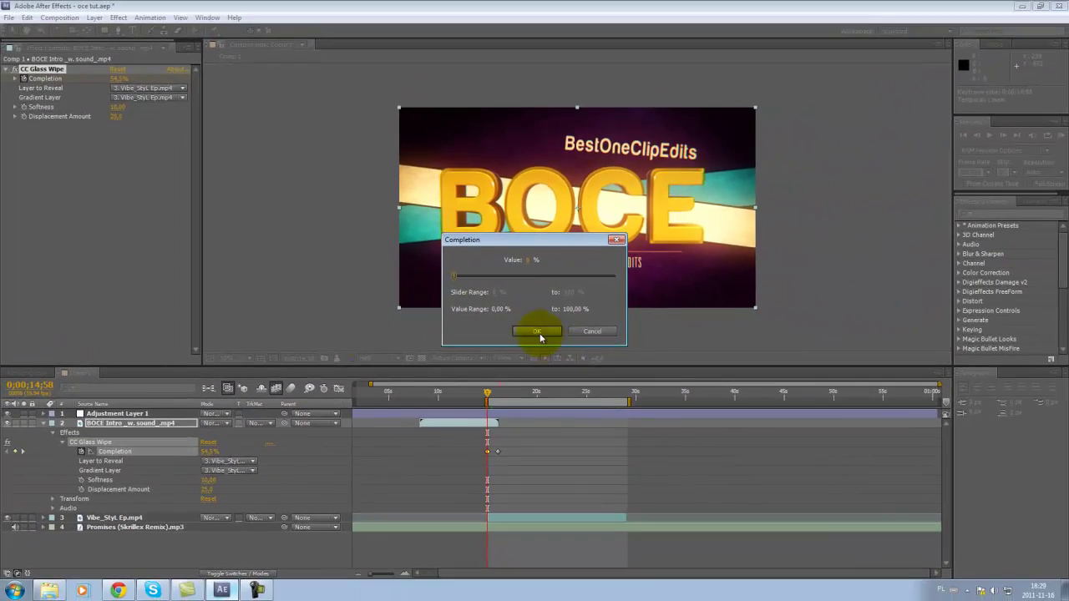
{"action": "left_click", "coordinate": [537, 334]}
{"action": "left_click_drag", "start_coordinate": [489, 396], "coordinate": [493, 398]}
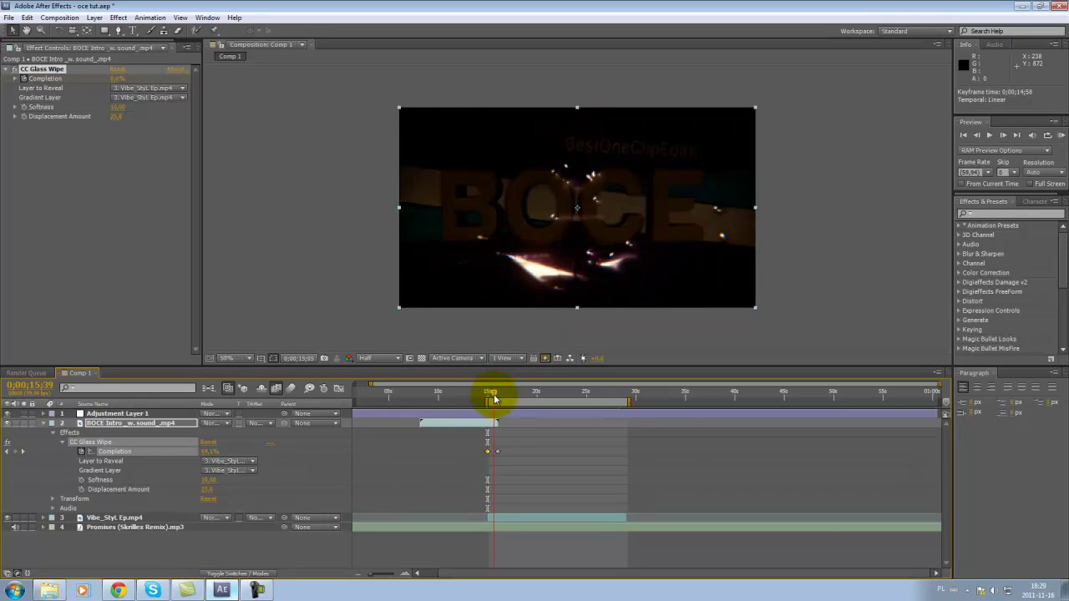
{"action": "left_click_drag", "start_coordinate": [493, 399], "coordinate": [581, 413]}
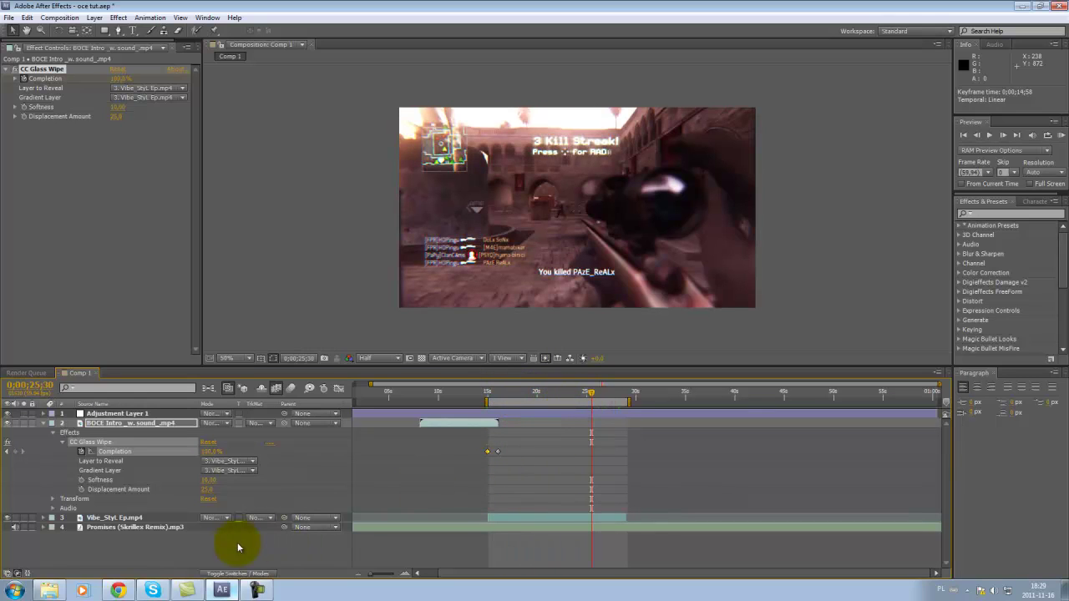
Preview the intro-to-gameplay wipe, then collapse the intro and select the Vibe_StyL Ep.mp4 layer.
{"action": "left_click", "coordinate": [259, 591]}
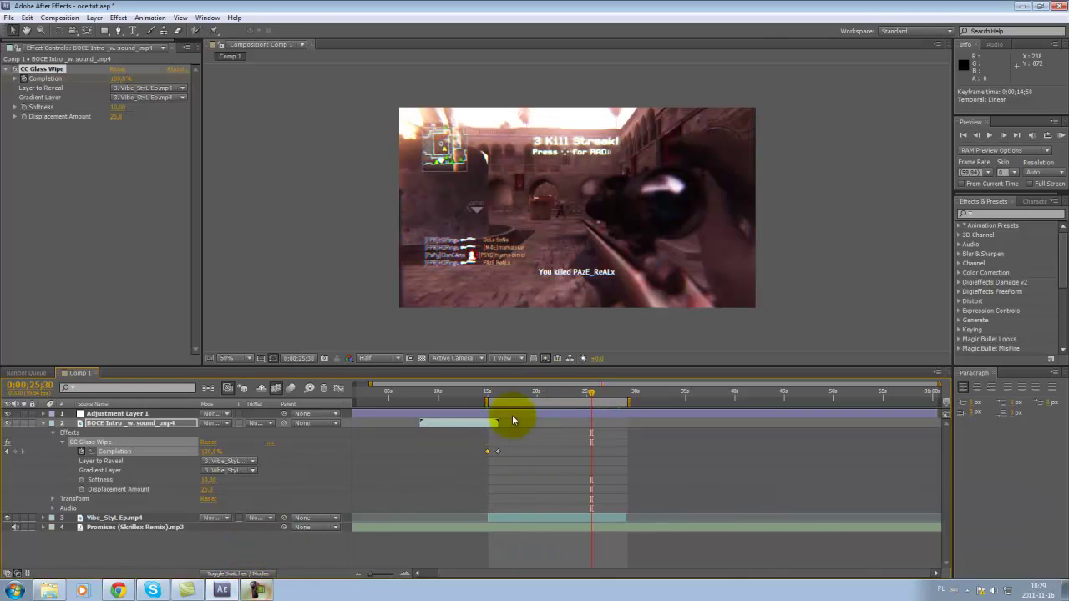
{"action": "left_click_drag", "start_coordinate": [526, 398], "coordinate": [492, 396]}
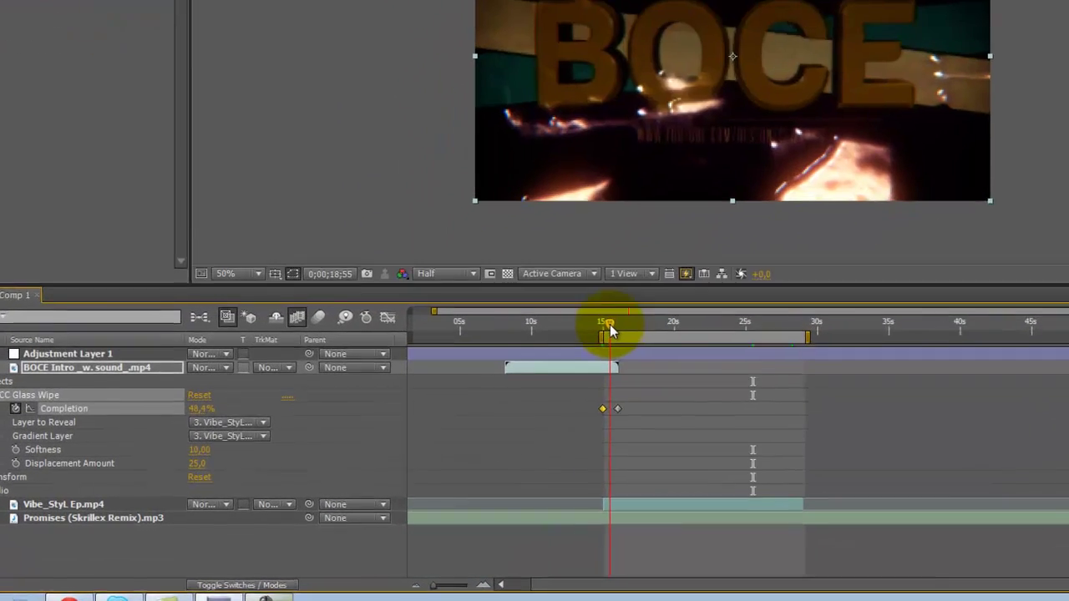
{"action": "left_click_drag", "start_coordinate": [610, 331], "coordinate": [627, 321]}
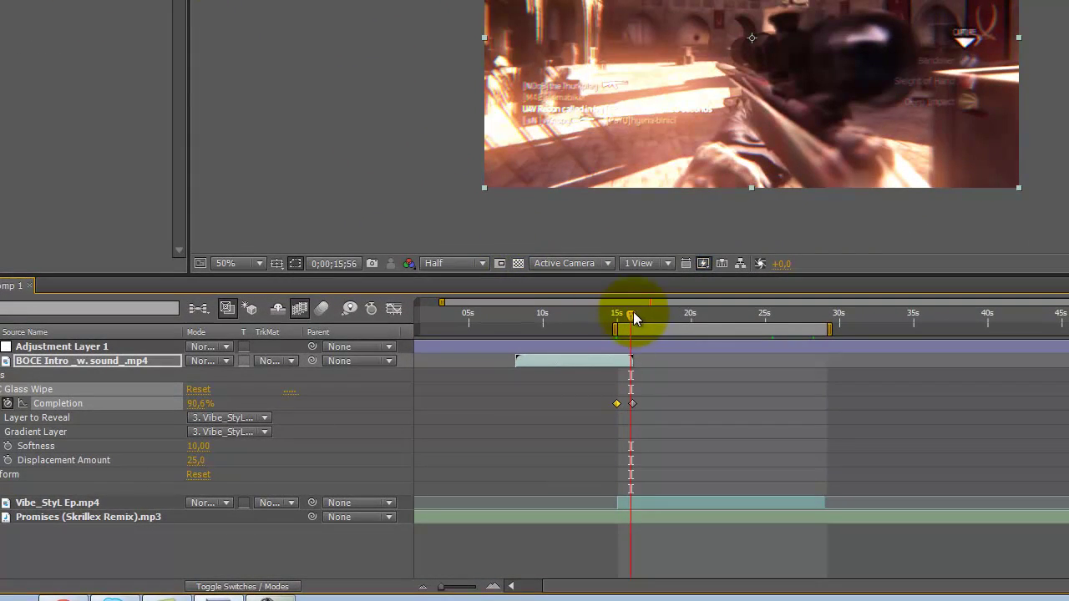
{"action": "left_click_drag", "start_coordinate": [633, 312], "coordinate": [639, 312]}
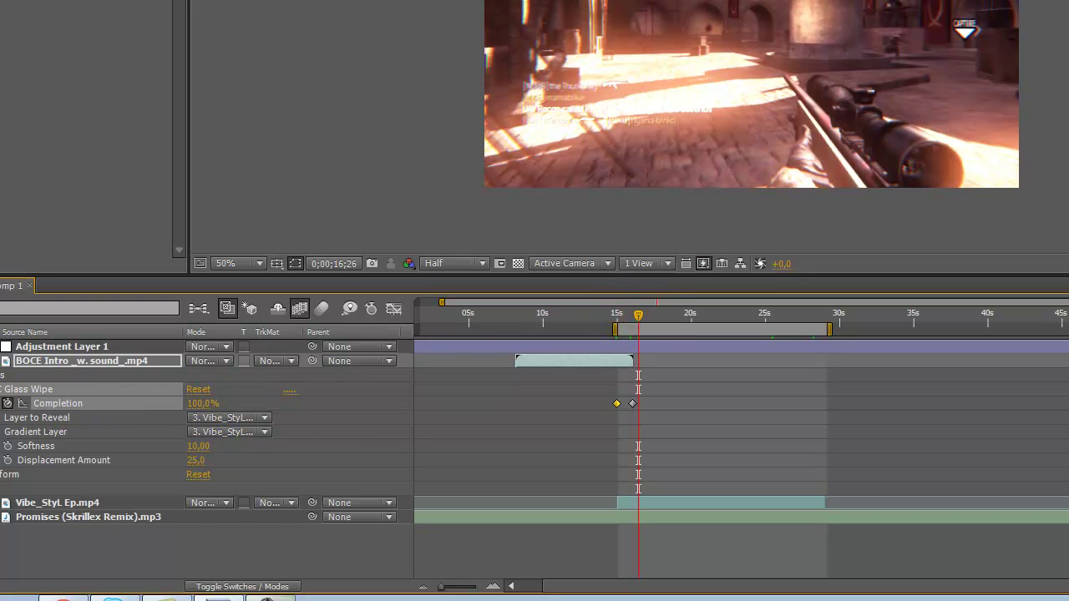
{"action": "left_click", "coordinate": [6, 361]}
{"action": "left_click", "coordinate": [46, 375]}
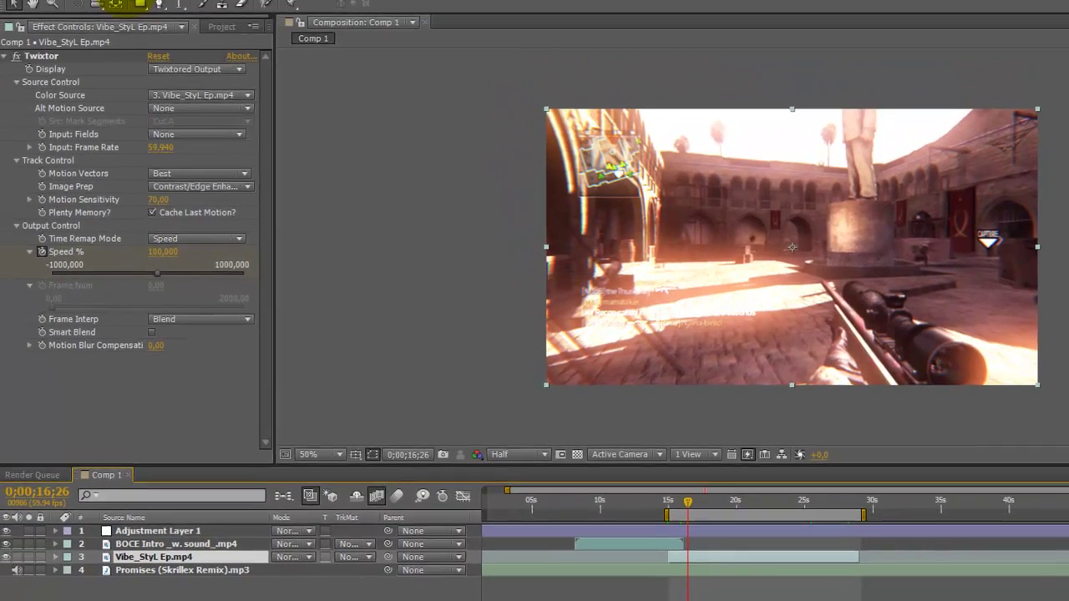
Create a new adjustment layer and place it below Adjustment Layer 1.
{"action": "left_click", "coordinate": [129, 1]}
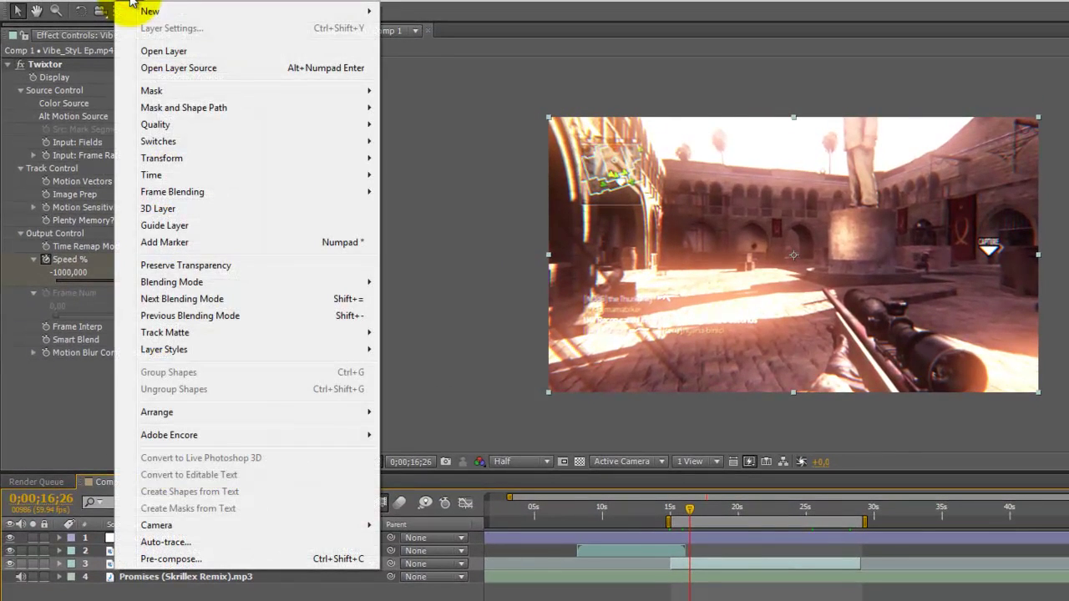
{"action": "mouse_move", "coordinate": [163, 11]}
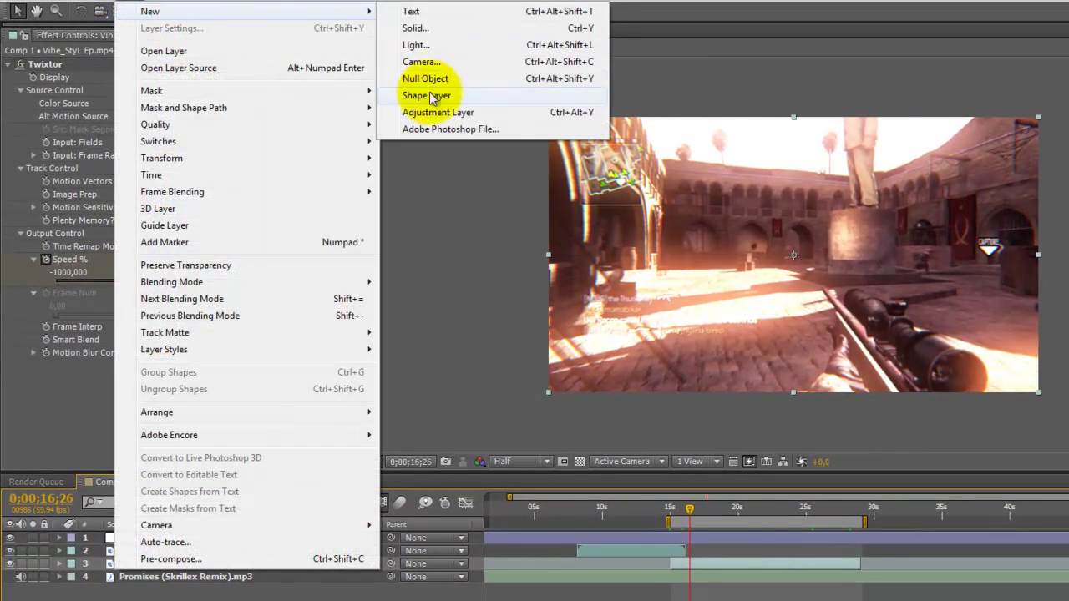
{"action": "left_click", "coordinate": [434, 111]}
{"action": "left_click_drag", "start_coordinate": [161, 538], "coordinate": [161, 554]}
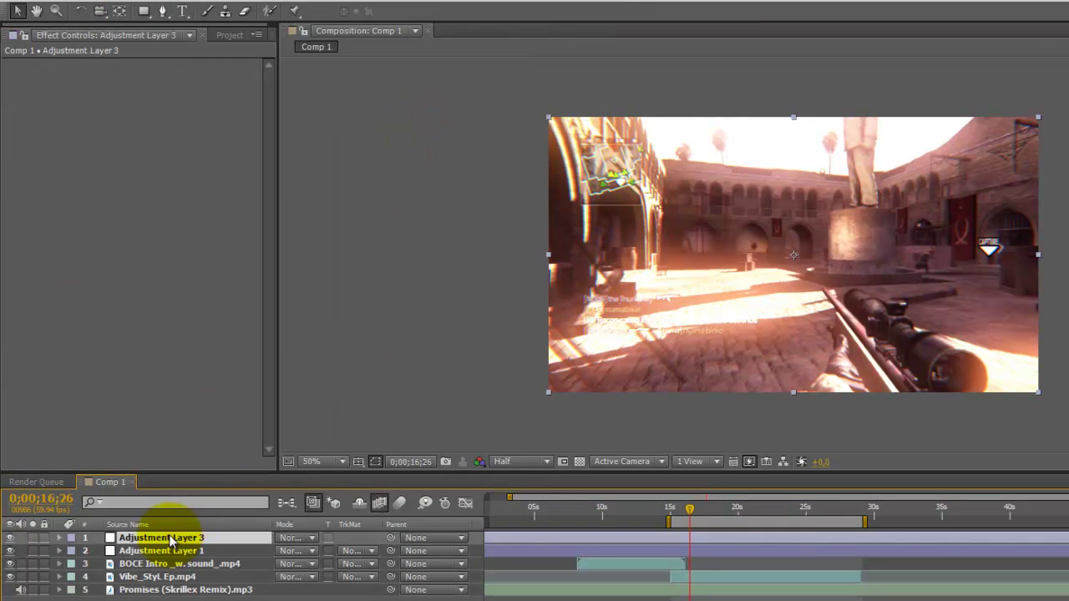
Apply Video Copilot Twitch to the new adjustment layer with Slide and Light enabled.
{"action": "left_click", "coordinate": [151, 3]}
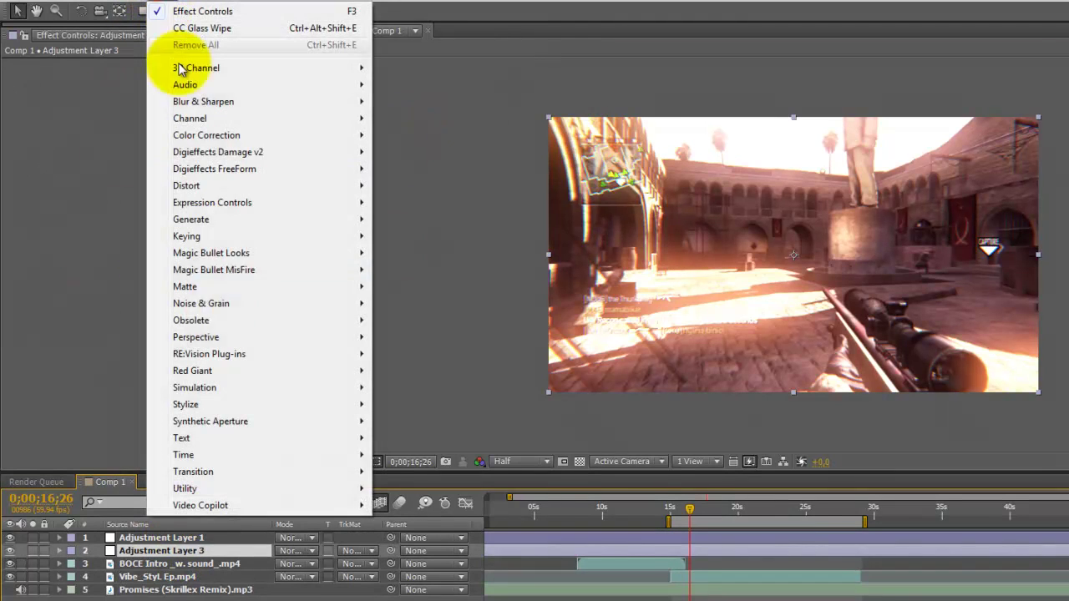
{"action": "mouse_move", "coordinate": [334, 511]}
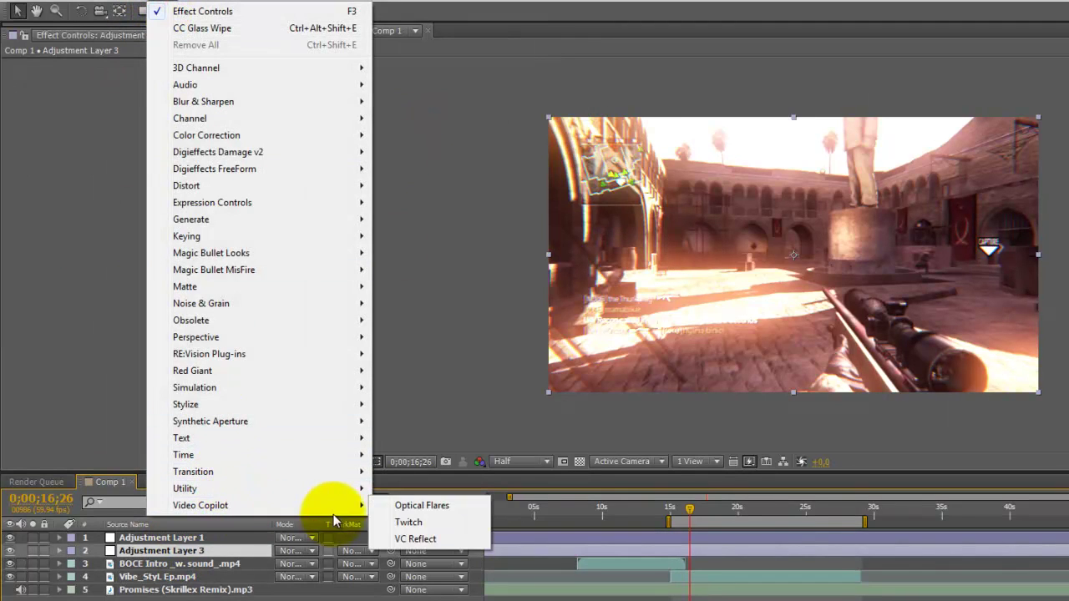
{"action": "left_click", "coordinate": [409, 522]}
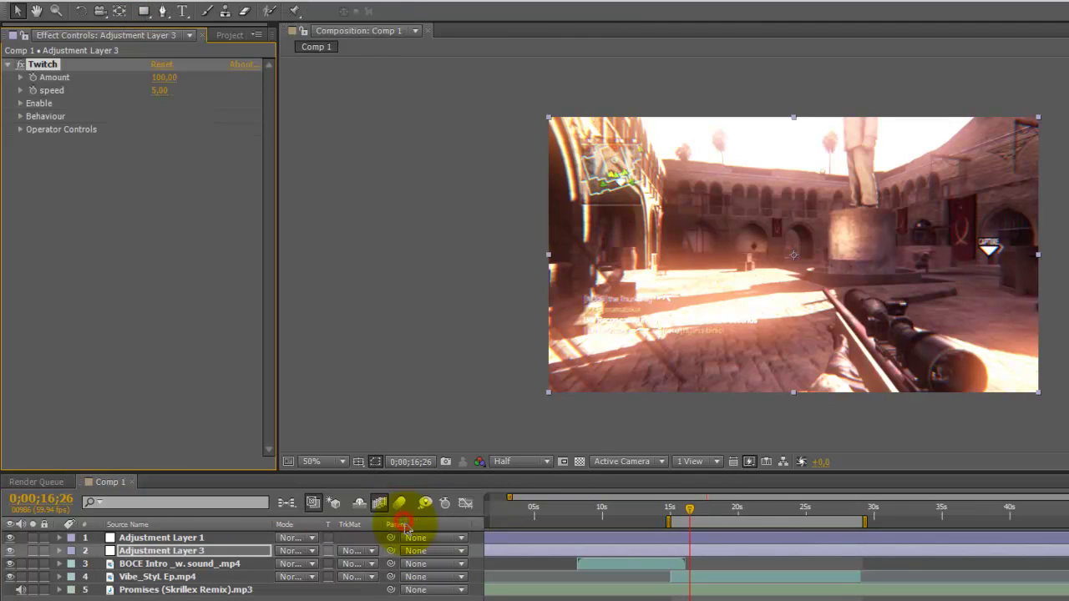
{"action": "left_click", "coordinate": [20, 103]}
{"action": "left_click", "coordinate": [154, 169]}
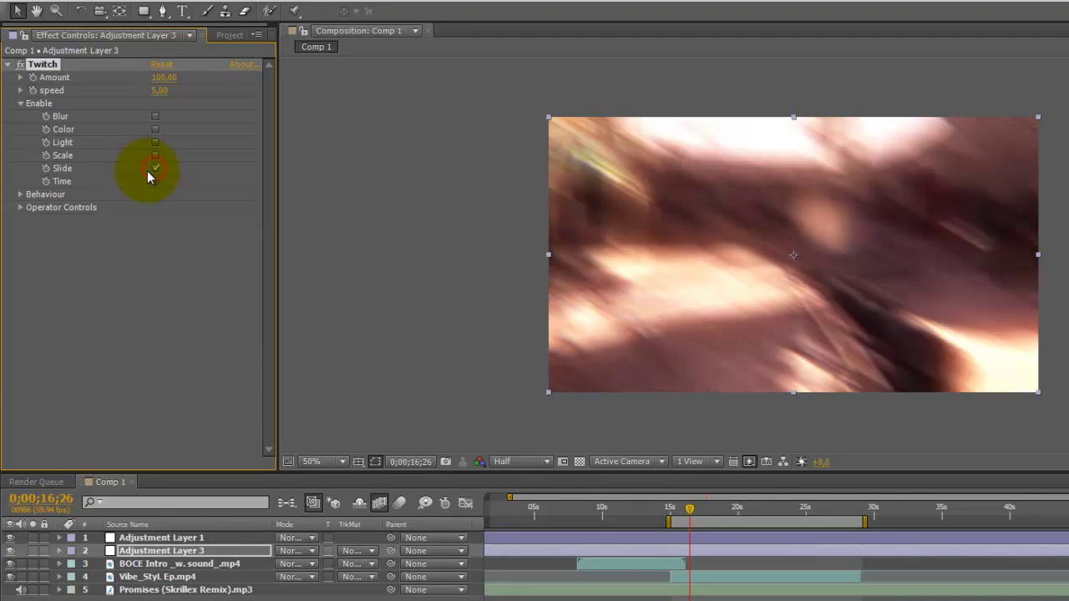
{"action": "left_click", "coordinate": [155, 143]}
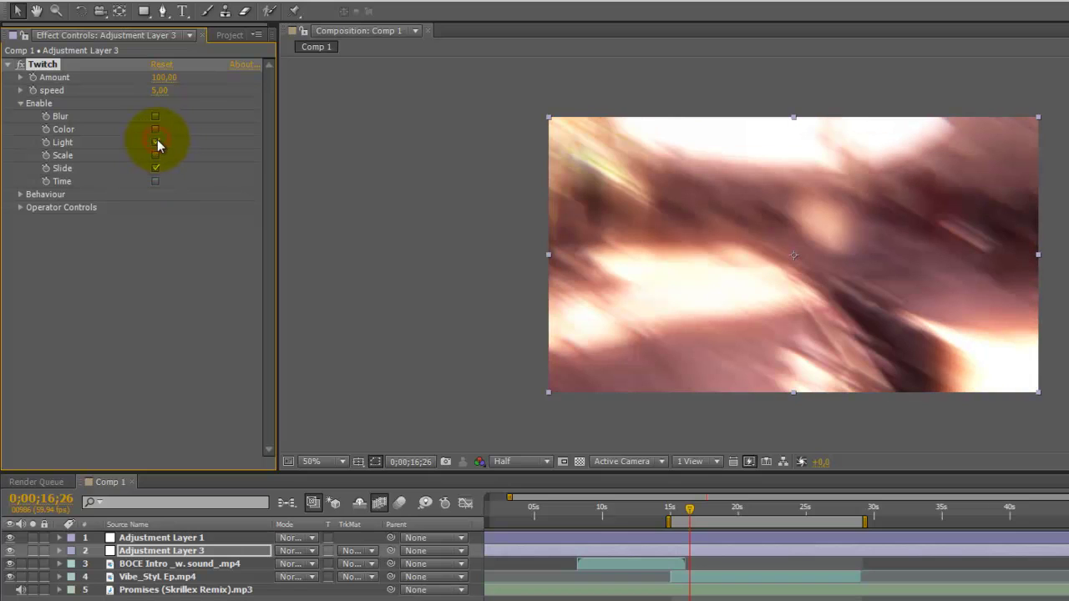
{"action": "left_click", "coordinate": [20, 104]}
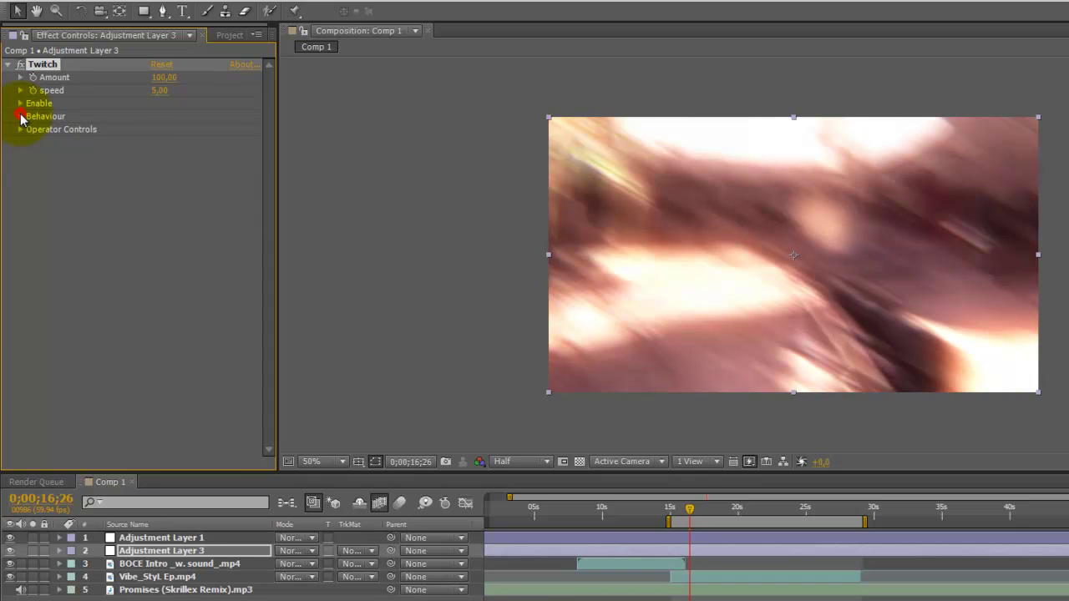
In Twitch's Slide operator controls, set Slide RGB Split to 45.
{"action": "left_click", "coordinate": [21, 117]}
{"action": "left_click", "coordinate": [20, 117]}
{"action": "left_click", "coordinate": [20, 130]}
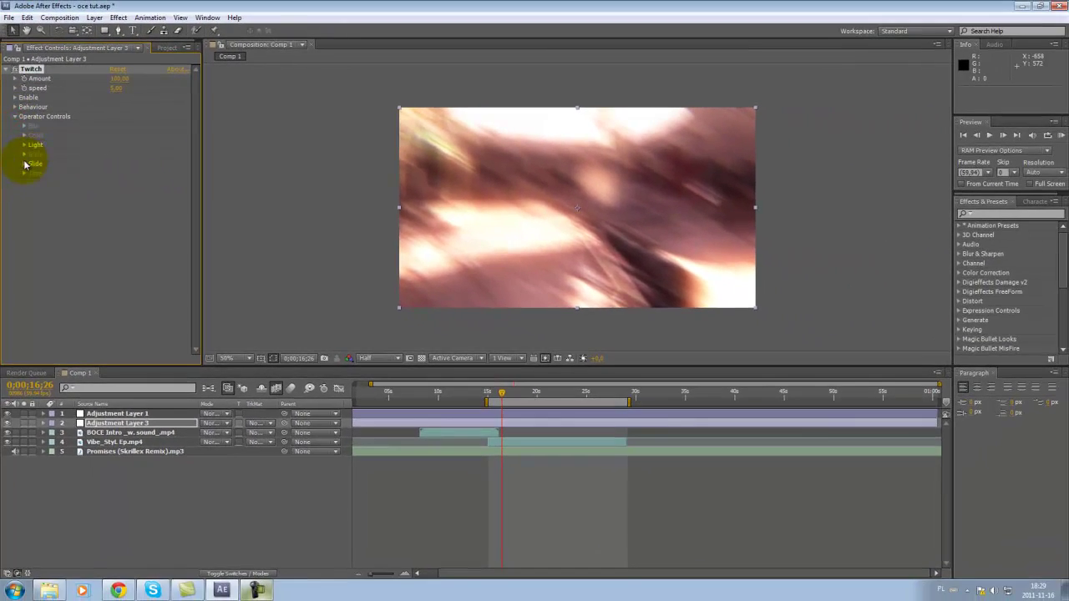
{"action": "left_click", "coordinate": [24, 163]}
{"action": "left_click_drag", "start_coordinate": [117, 173], "coordinate": [112, 178]}
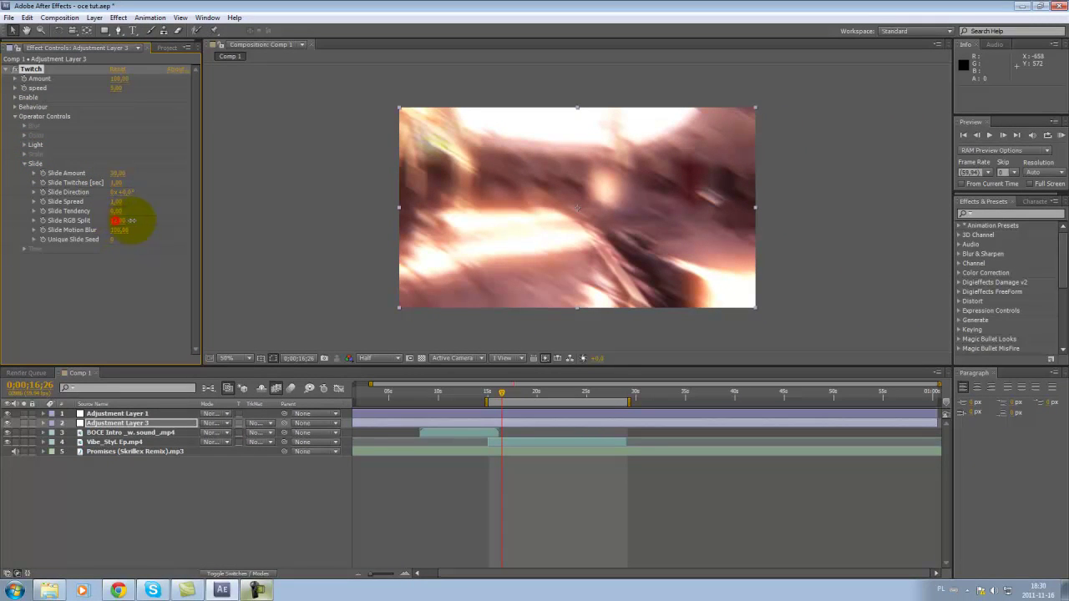
{"action": "mouse_move", "coordinate": [117, 220]}
{"action": "left_mouse_down"}
{"action": "mouse_move", "coordinate": [134, 229]}
{"action": "mouse_move", "coordinate": [32, 226]}
{"action": "mouse_move", "coordinate": [51, 229]}
{"action": "left_mouse_up"}
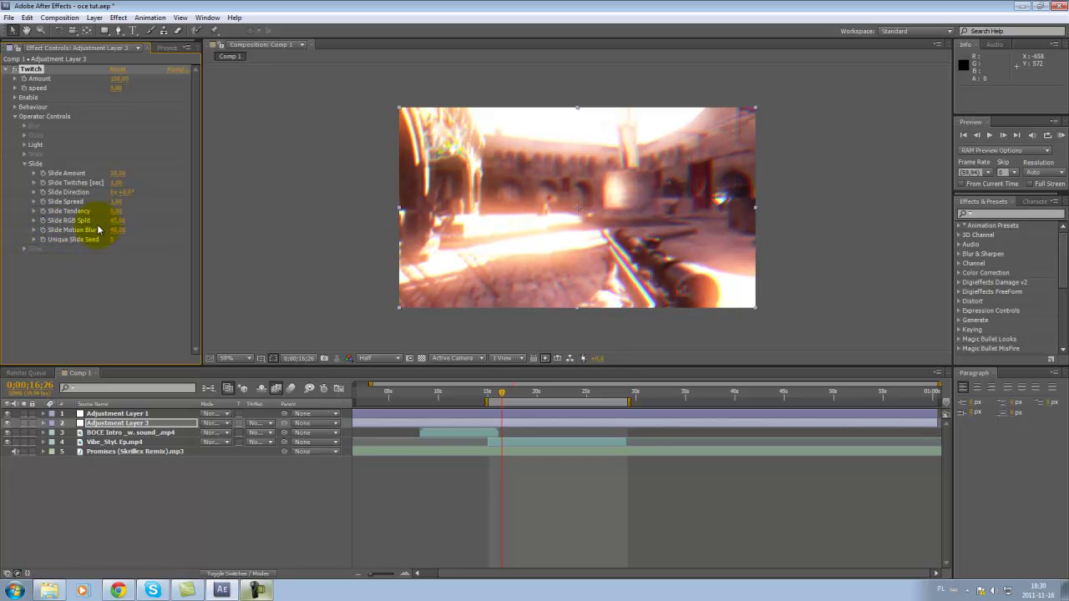
{"action": "left_click", "coordinate": [15, 116]}
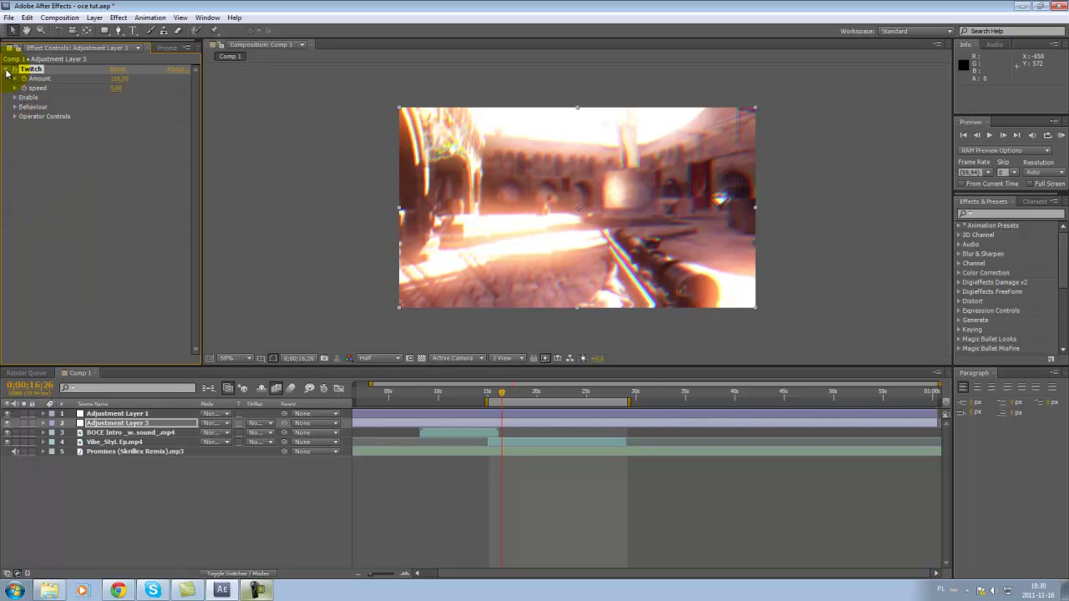
Reveal Twitch in the timeline and keyframe Amount at 0 at 0;00;19;08.
{"action": "left_click", "coordinate": [44, 423]}
{"action": "left_click", "coordinate": [54, 433]}
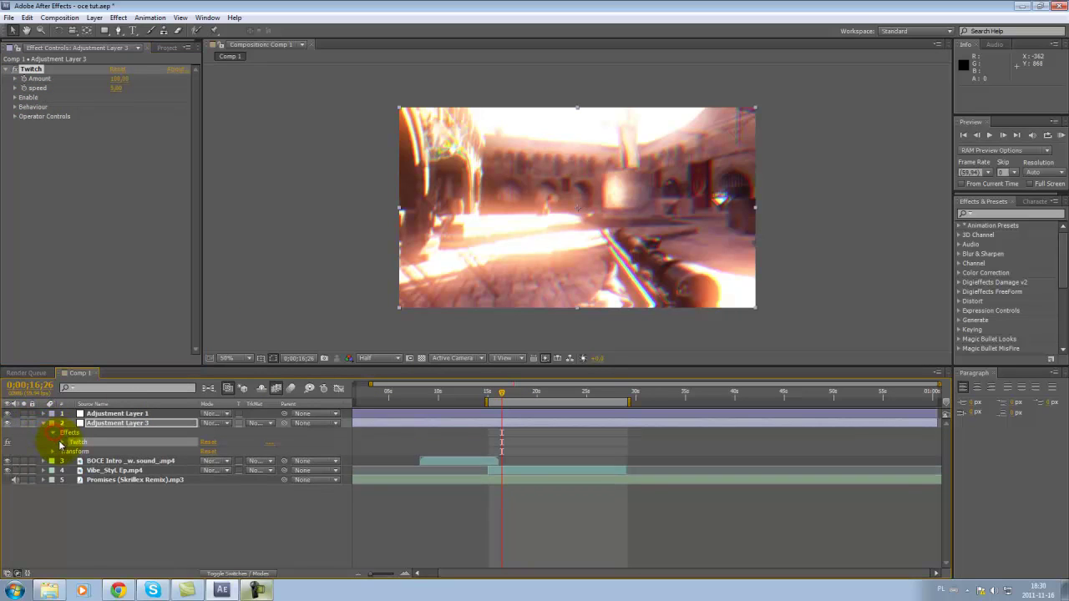
{"action": "left_click", "coordinate": [62, 442]}
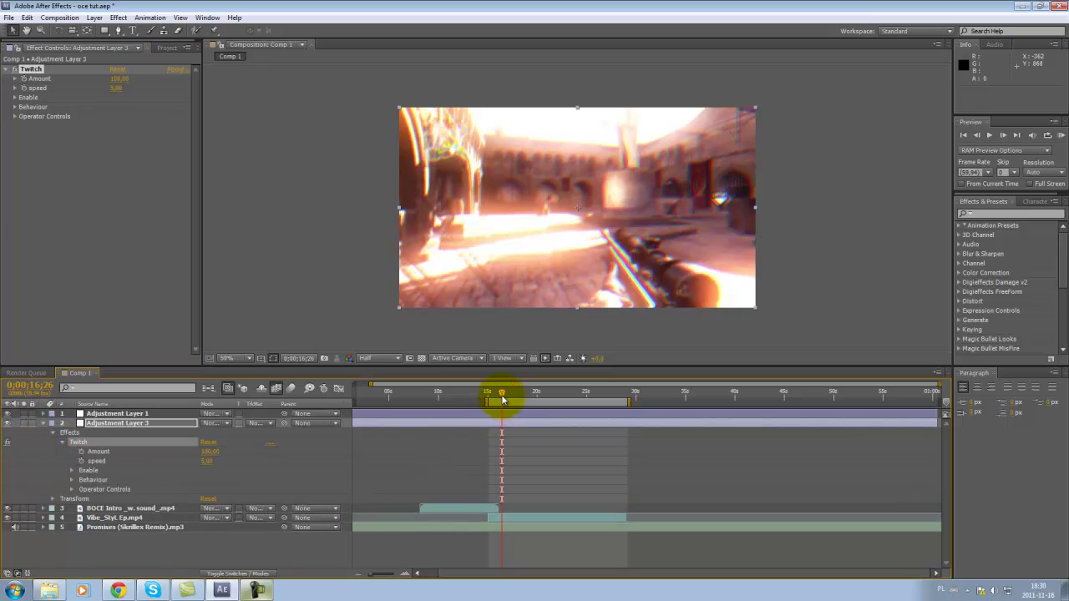
{"action": "left_click_drag", "start_coordinate": [510, 399], "coordinate": [521, 400]}
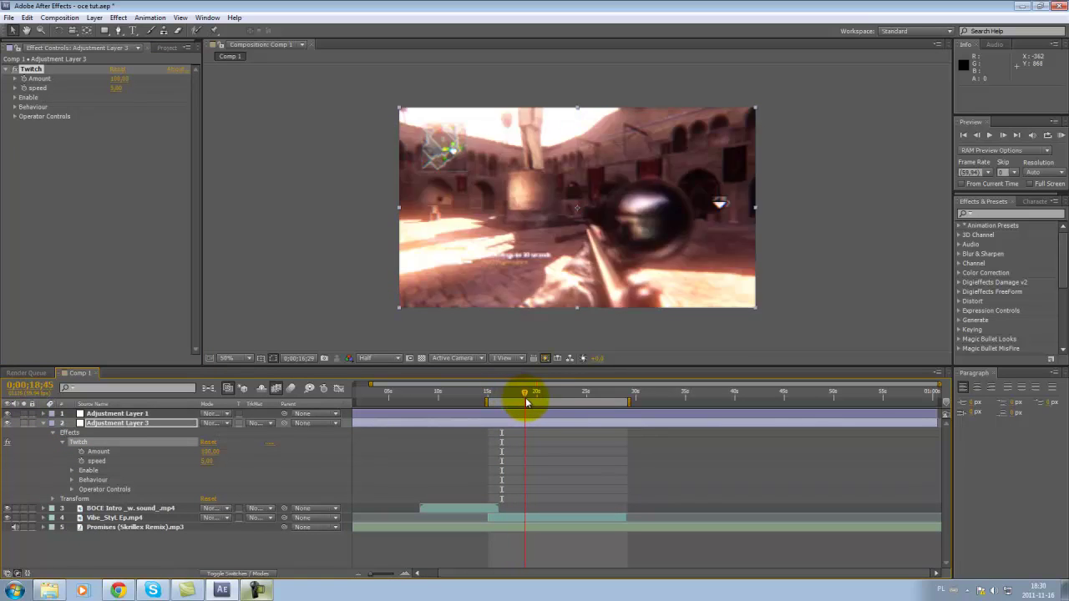
{"action": "left_click_drag", "start_coordinate": [521, 400], "coordinate": [528, 399]}
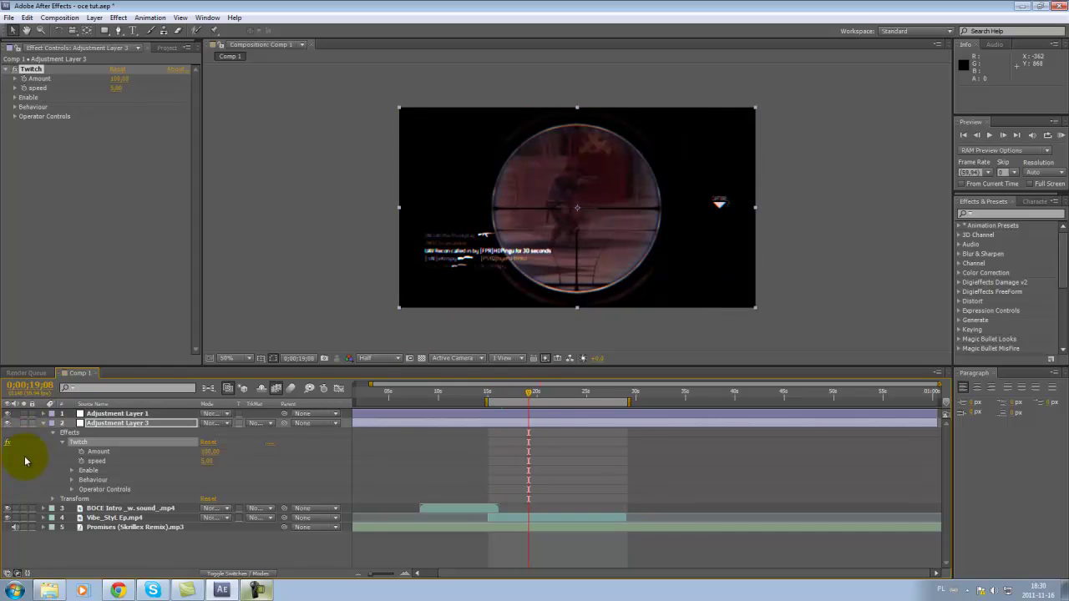
{"action": "left_click", "coordinate": [81, 451]}
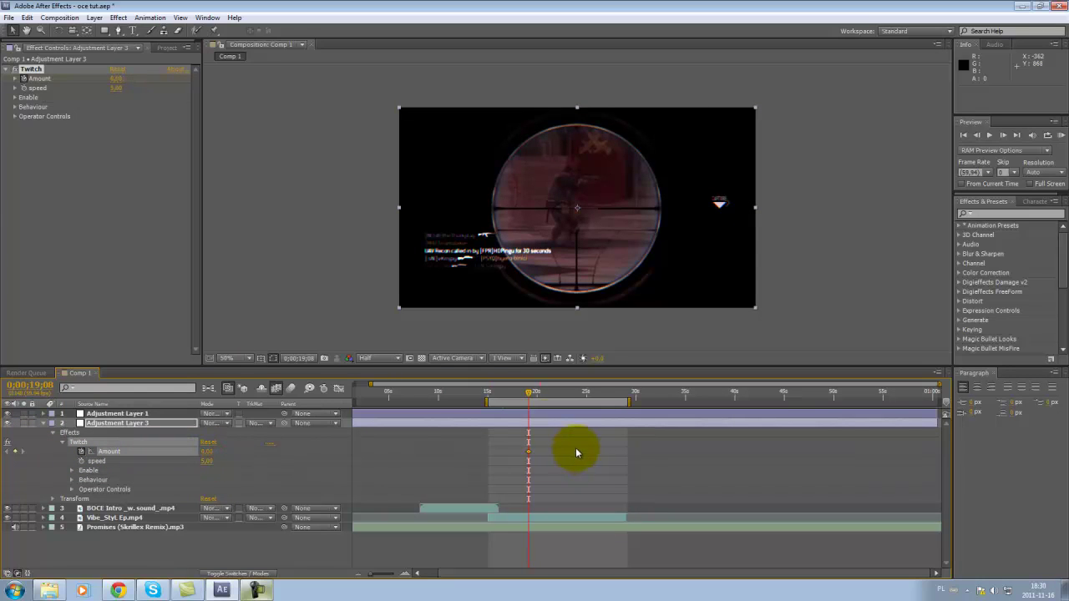
Raise Twitch Amount to 21 a few frames later, set speed to 7, then return Amount to 0.
{"action": "left_click_drag", "start_coordinate": [532, 396], "coordinate": [533, 396]}
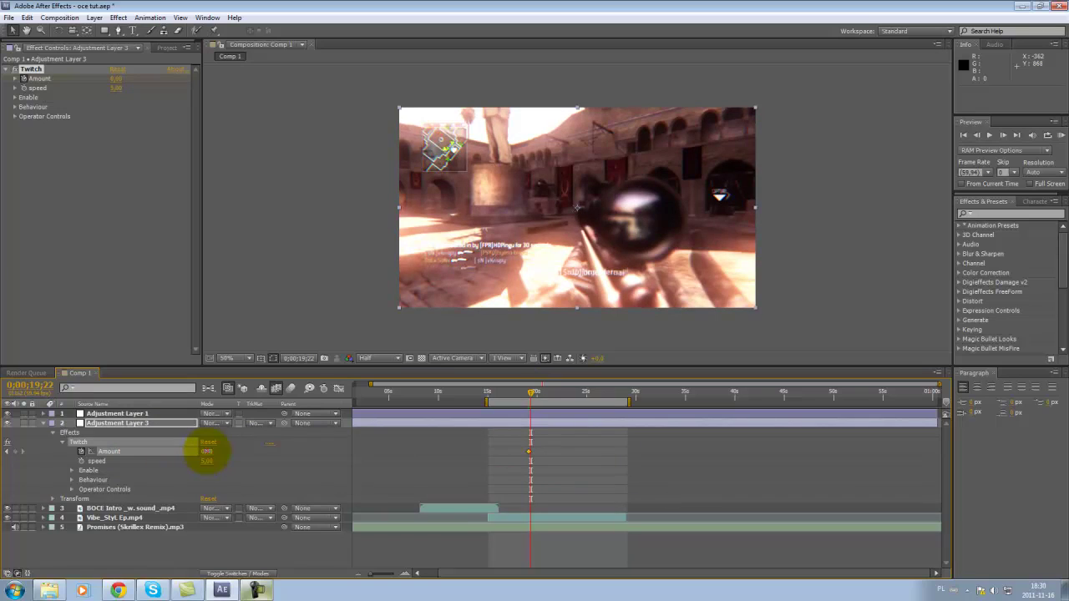
{"action": "left_click_drag", "start_coordinate": [207, 451], "coordinate": [224, 451]}
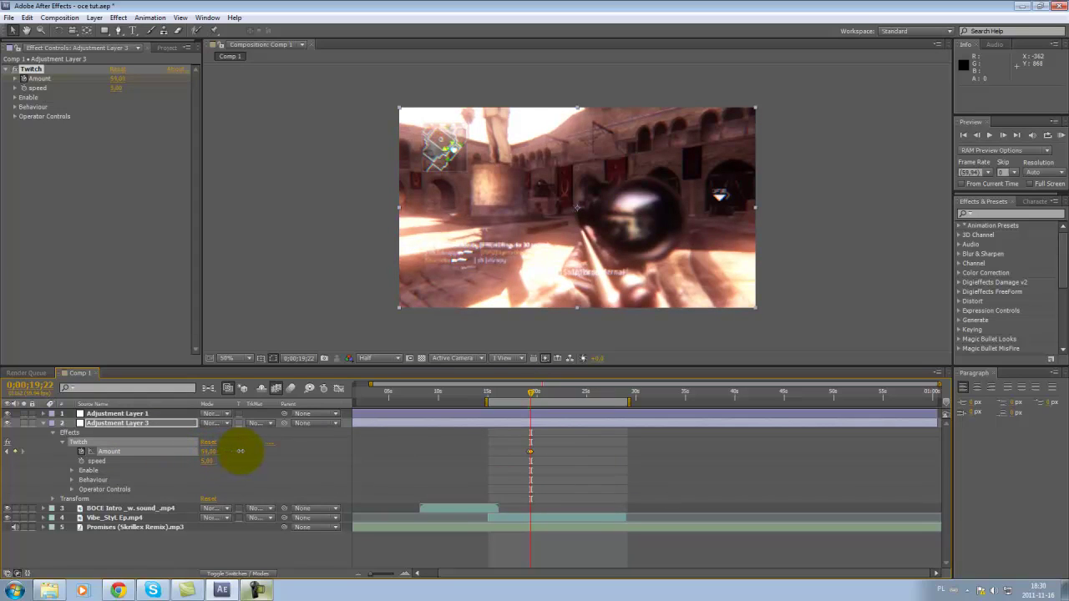
{"action": "left_click_drag", "start_coordinate": [533, 396], "coordinate": [543, 400]}
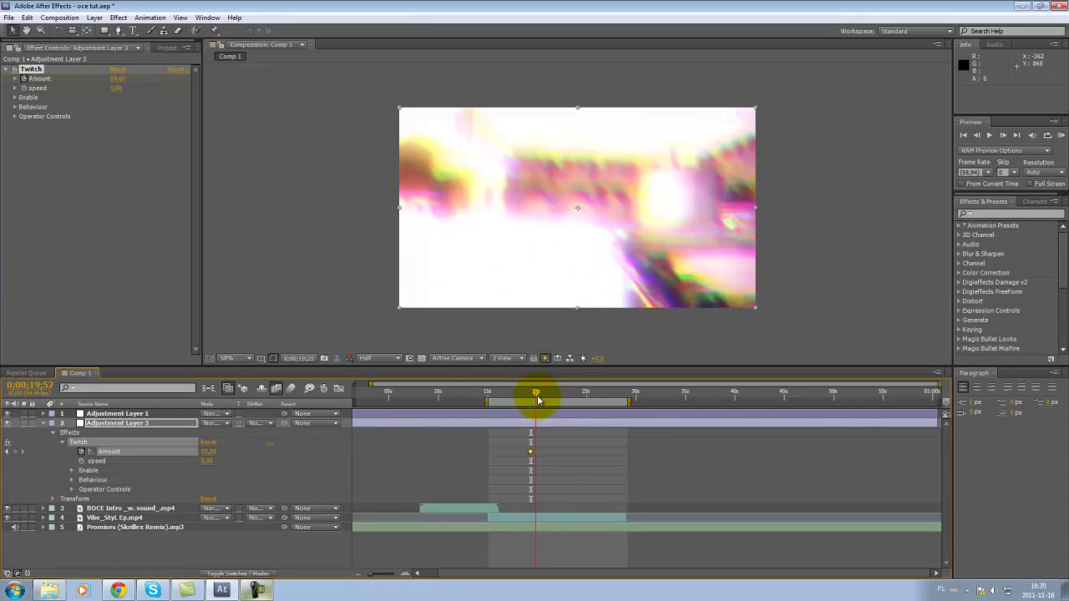
{"action": "left_click_drag", "start_coordinate": [543, 400], "coordinate": [535, 397]}
{"action": "type", "text": "7"}
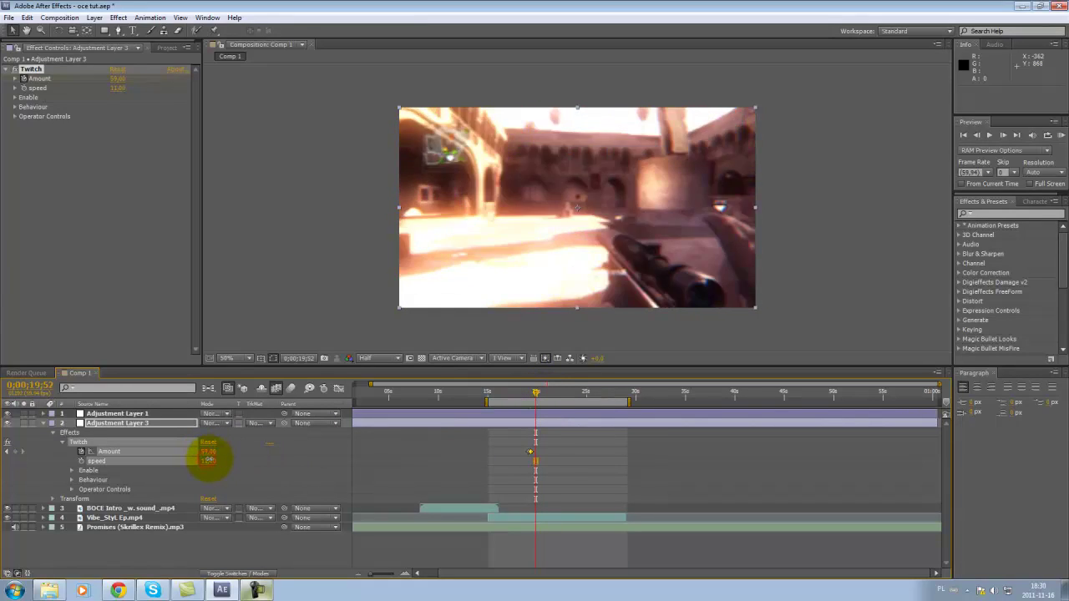
{"action": "key", "text": "Return"}
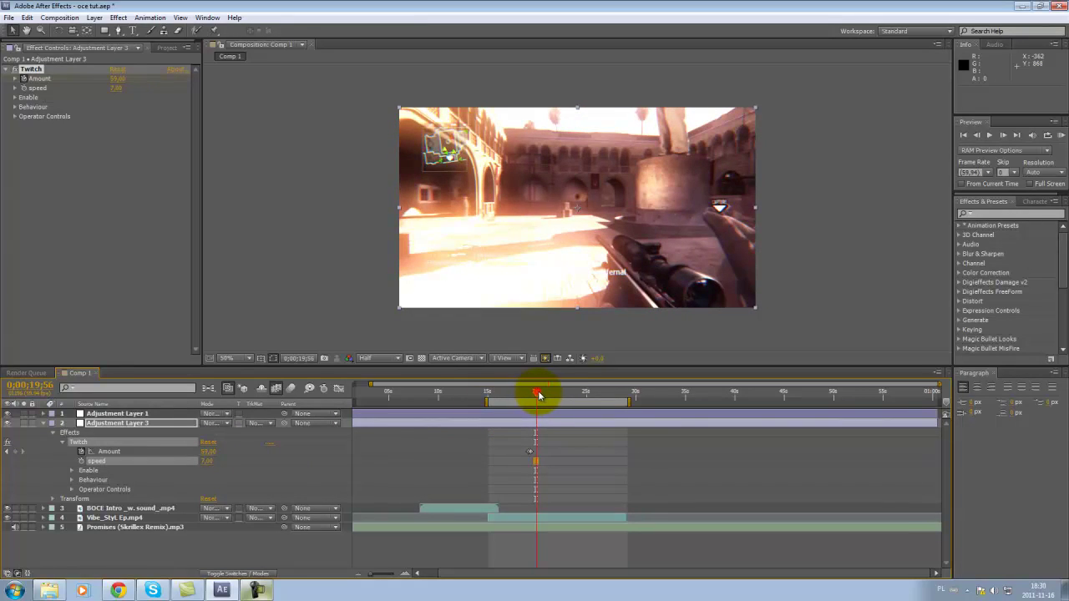
{"action": "left_click_drag", "start_coordinate": [539, 395], "coordinate": [535, 396]}
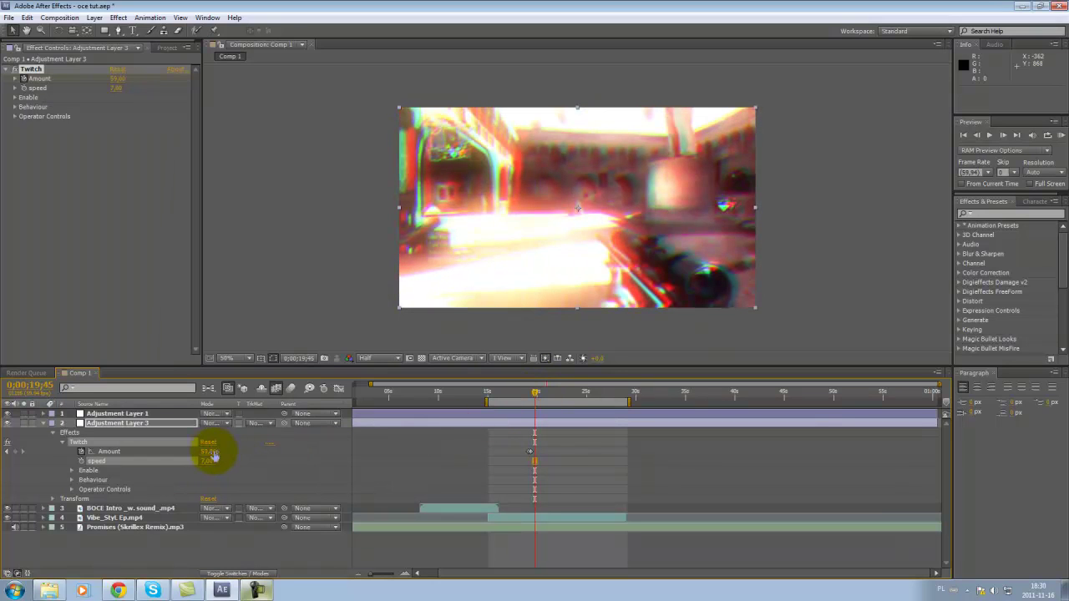
{"action": "left_click_drag", "start_coordinate": [212, 455], "coordinate": [108, 441]}
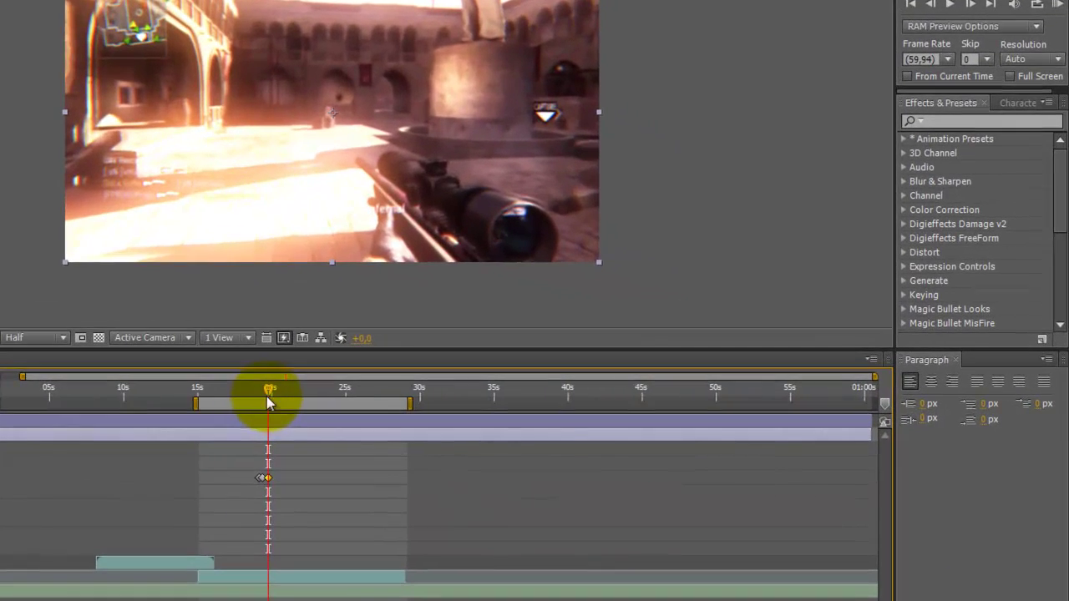
Raise Twitch Amount to about 37 near 20s, then drop it to 0 around 21s.
{"action": "mouse_move", "coordinate": [268, 402]}
{"action": "left_mouse_down"}
{"action": "mouse_move", "coordinate": [379, 414]}
{"action": "mouse_move", "coordinate": [268, 415]}
{"action": "mouse_move", "coordinate": [293, 415]}
{"action": "mouse_move", "coordinate": [281, 415]}
{"action": "left_mouse_up"}
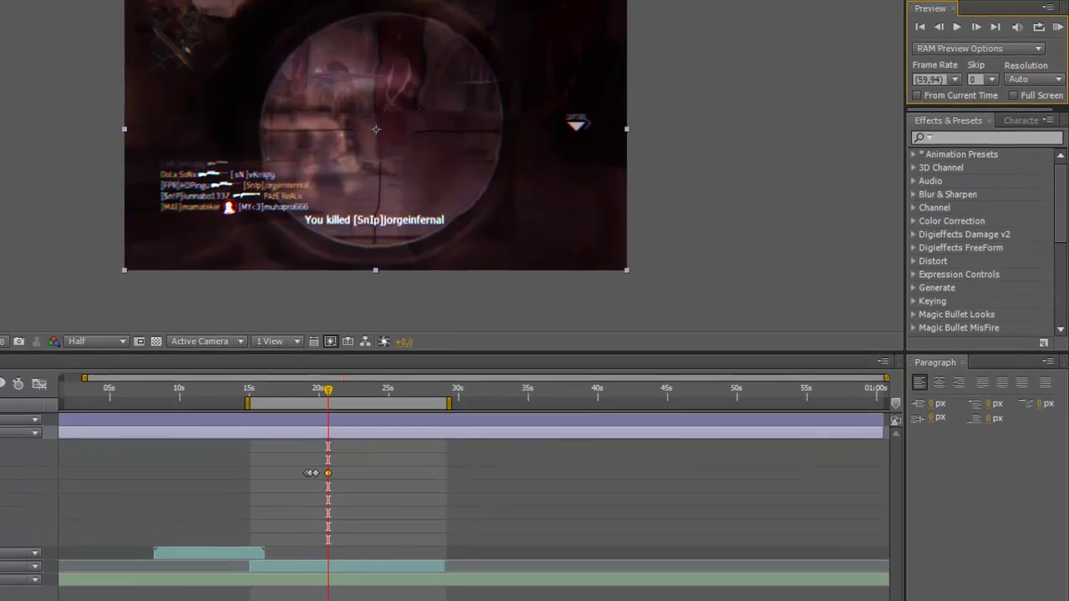
{"action": "left_click", "coordinate": [174, 453]}
{"action": "left_click_drag", "start_coordinate": [174, 454], "coordinate": [232, 451]}
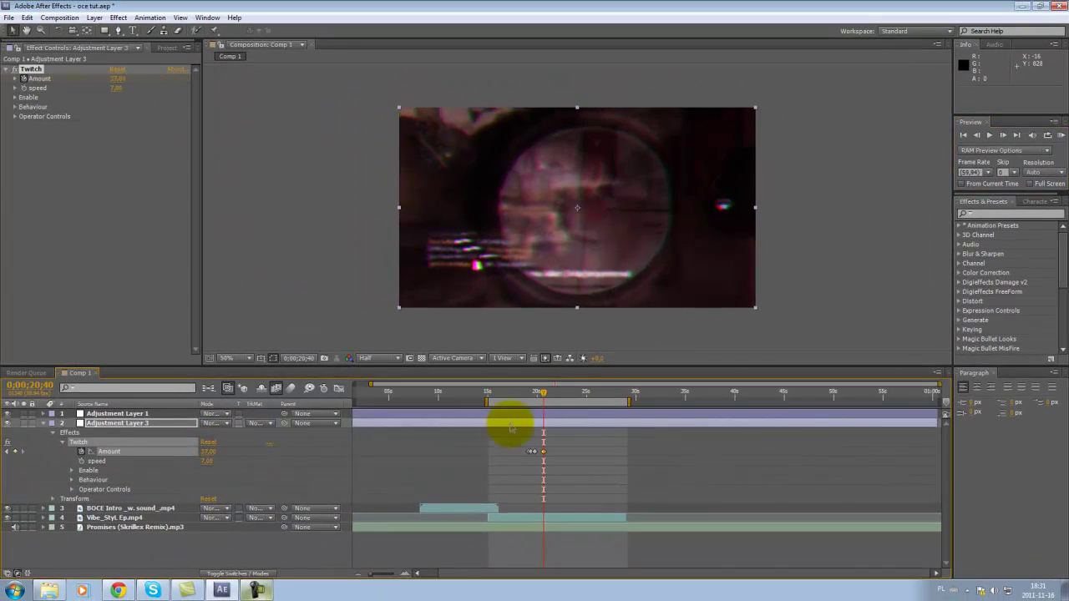
{"action": "left_click", "coordinate": [543, 395]}
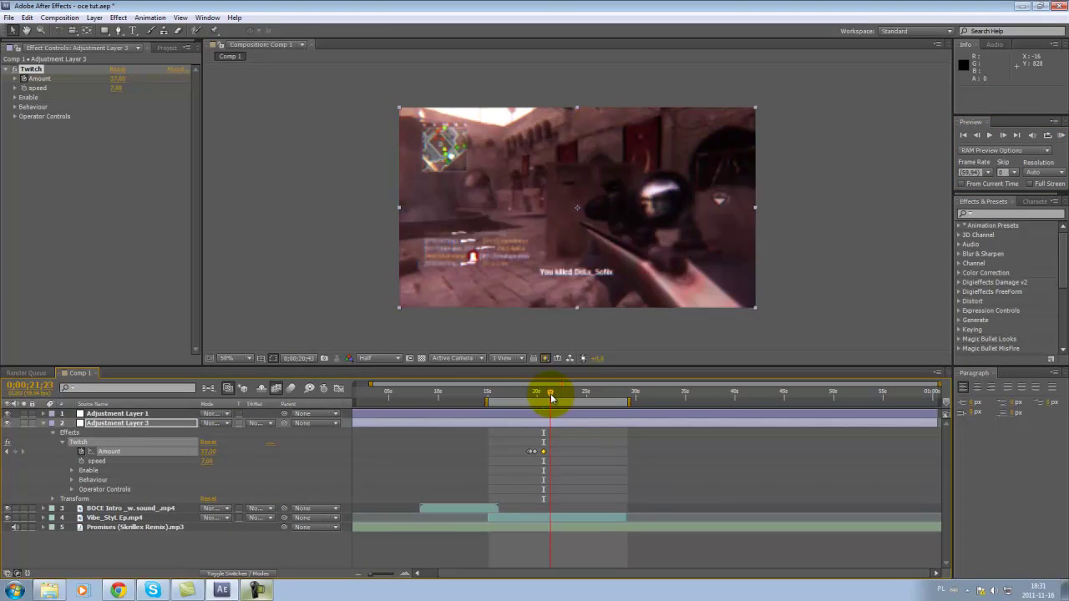
{"action": "left_click_drag", "start_coordinate": [546, 396], "coordinate": [551, 399]}
{"action": "left_click_drag", "start_coordinate": [210, 452], "coordinate": [104, 445]}
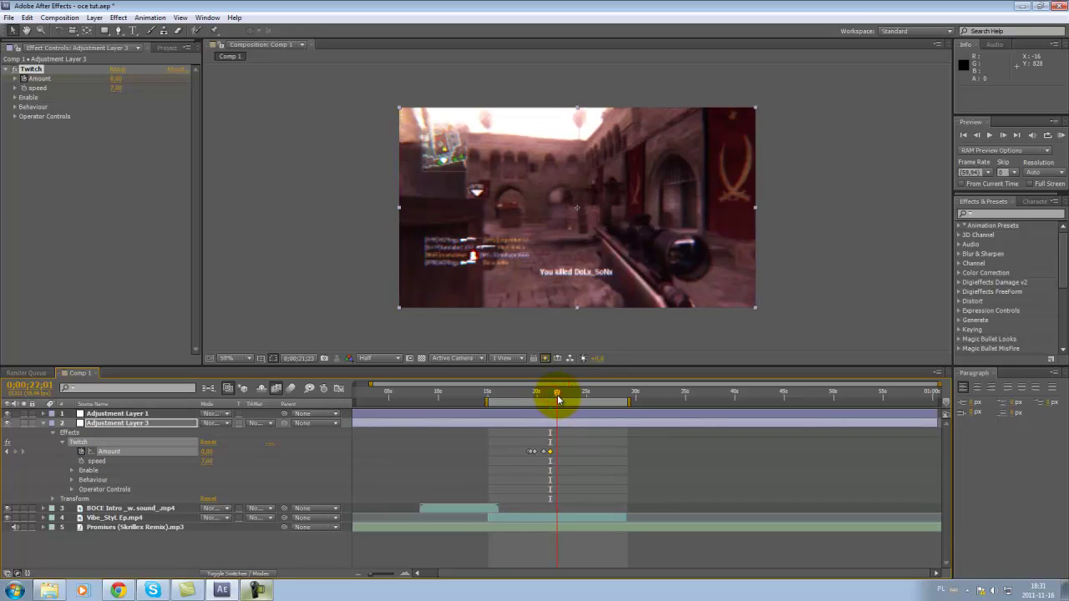
Near 22s, add an Amount keyframe and set Twitch Amount to 21 one frame later.
{"action": "left_click_drag", "start_coordinate": [553, 398], "coordinate": [561, 398]}
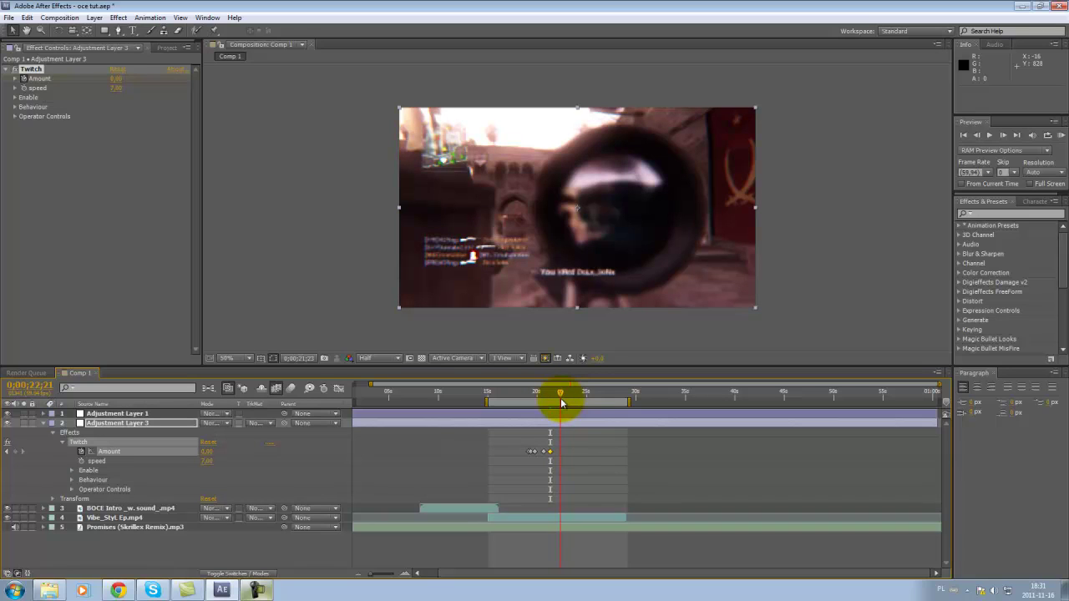
{"action": "left_click", "coordinate": [977, 135]}
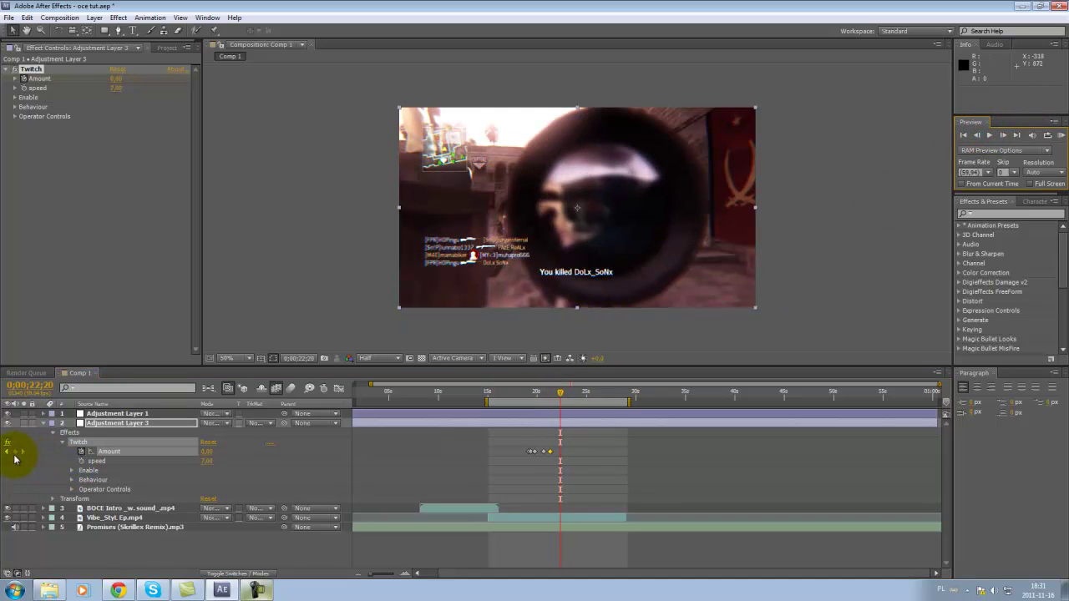
{"action": "left_click", "coordinate": [15, 452]}
{"action": "left_click", "coordinate": [1003, 135]}
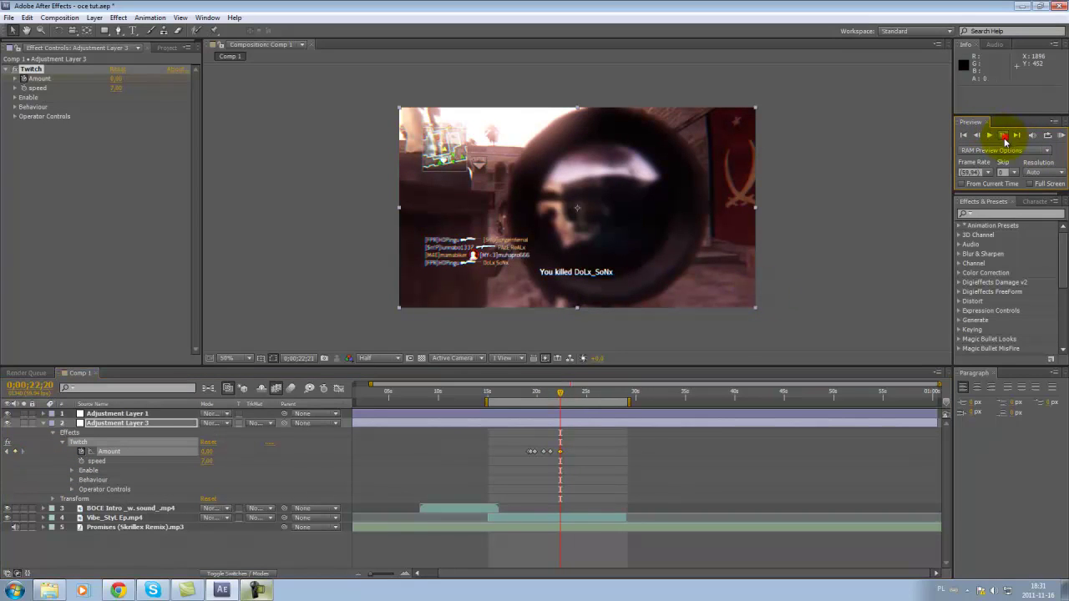
{"action": "type", "text": "21"}
{"action": "key", "text": "Return"}
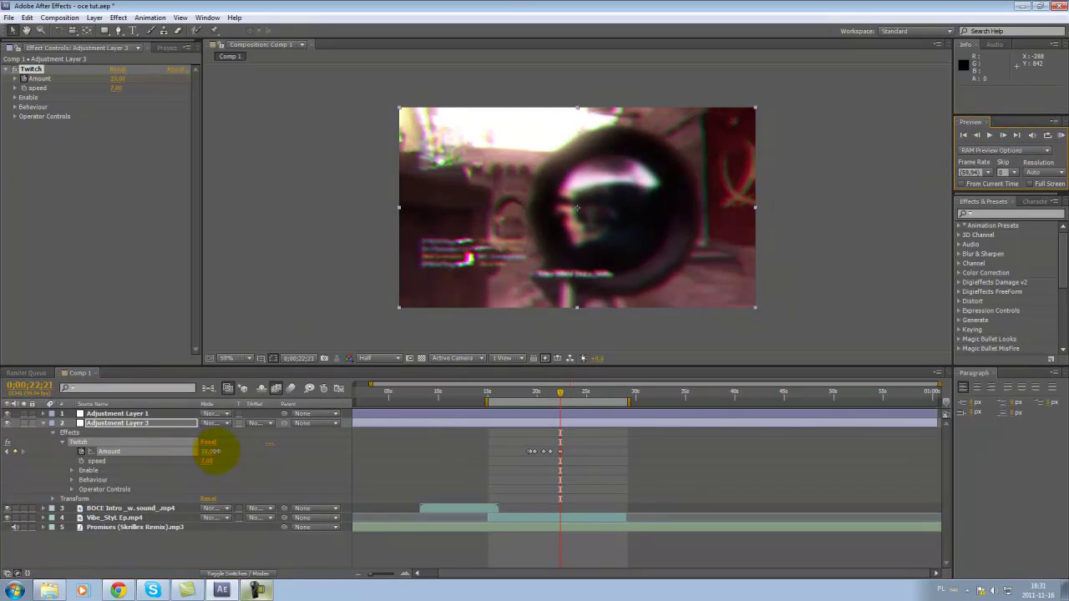
Lower Twitch Amount around 23s, then move to about 25s to edit it again.
{"action": "left_click", "coordinate": [572, 396]}
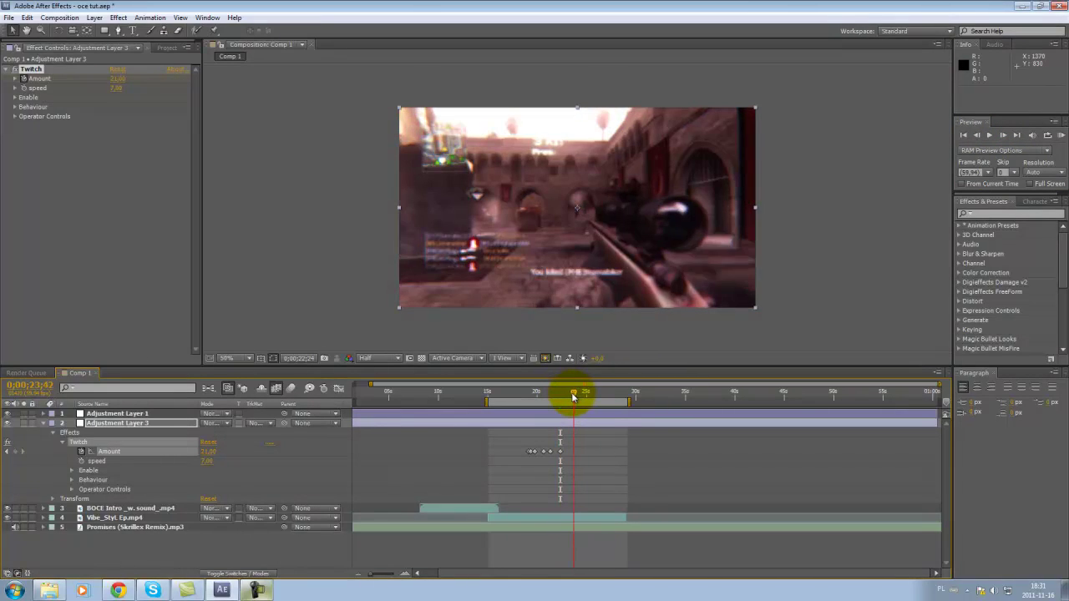
{"action": "left_click_drag", "start_coordinate": [573, 397], "coordinate": [569, 398]}
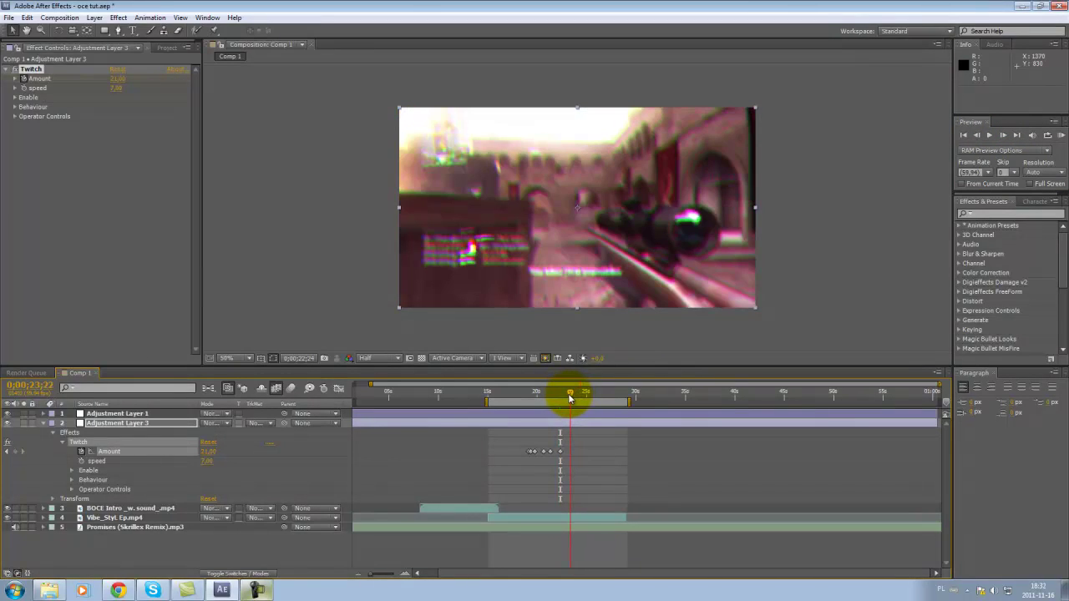
{"action": "left_click", "coordinate": [205, 461]}
{"action": "left_click_drag", "start_coordinate": [207, 457], "coordinate": [143, 456]}
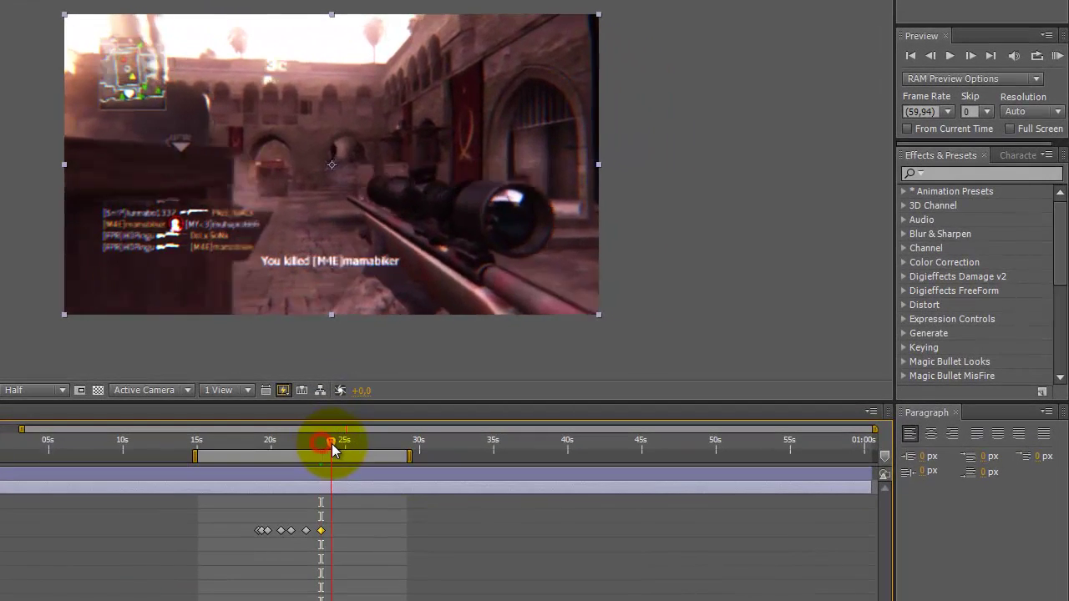
{"action": "mouse_move", "coordinate": [347, 437]}
{"action": "left_mouse_down"}
{"action": "mouse_move", "coordinate": [370, 444]}
{"action": "mouse_move", "coordinate": [321, 455]}
{"action": "mouse_move", "coordinate": [340, 457]}
{"action": "left_mouse_up"}
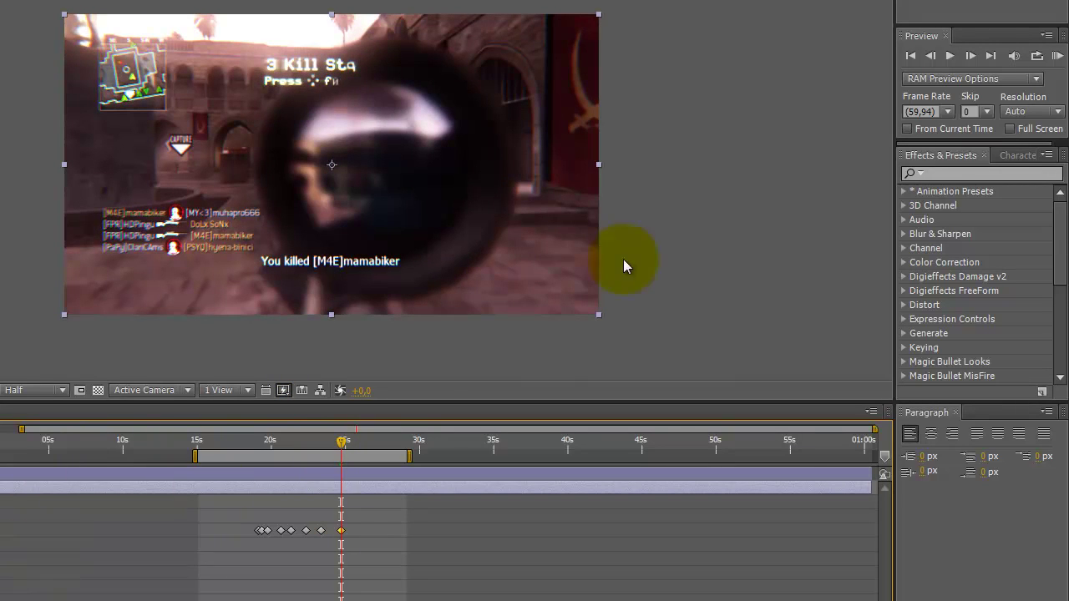
{"action": "left_click", "coordinate": [970, 56]}
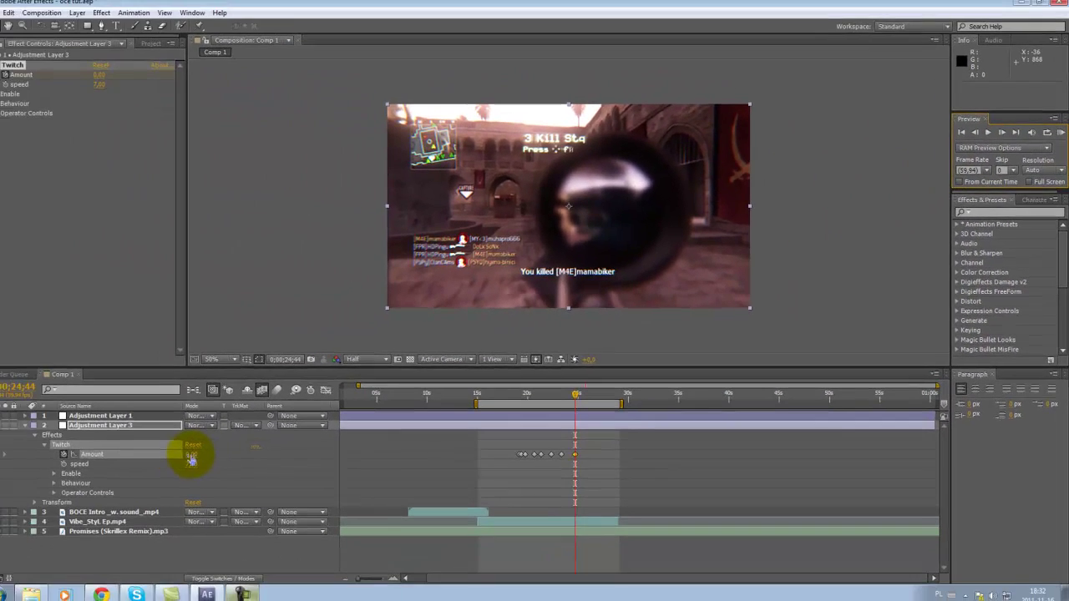
{"action": "left_click", "coordinate": [209, 452]}
{"action": "type", "text": "30"}
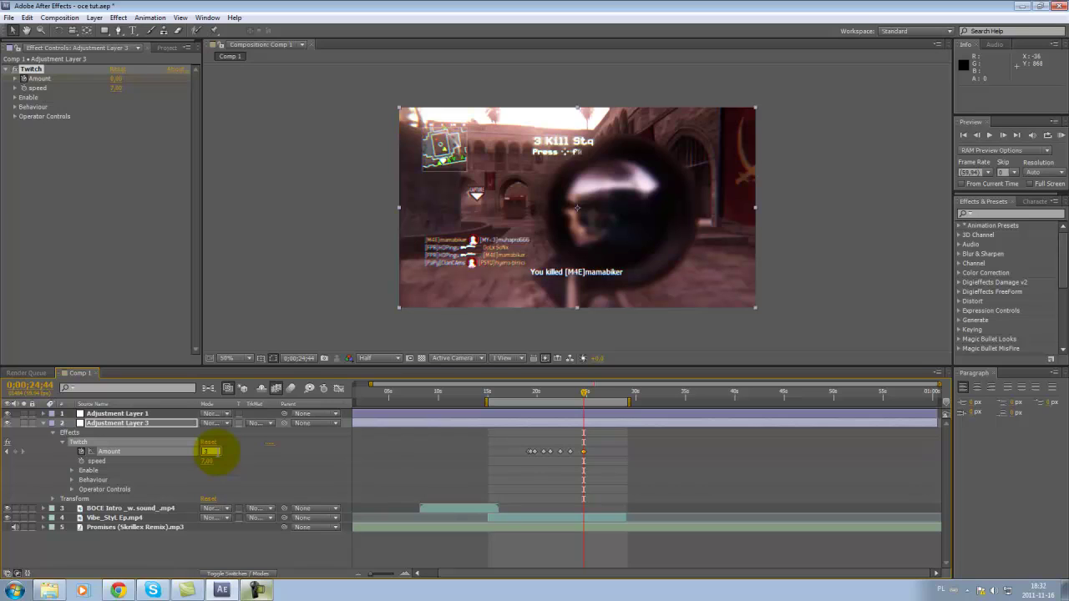
Set Twitch Amount to 30 near 25 seconds and scrub back to check the glitch.
{"action": "key", "text": "Return"}
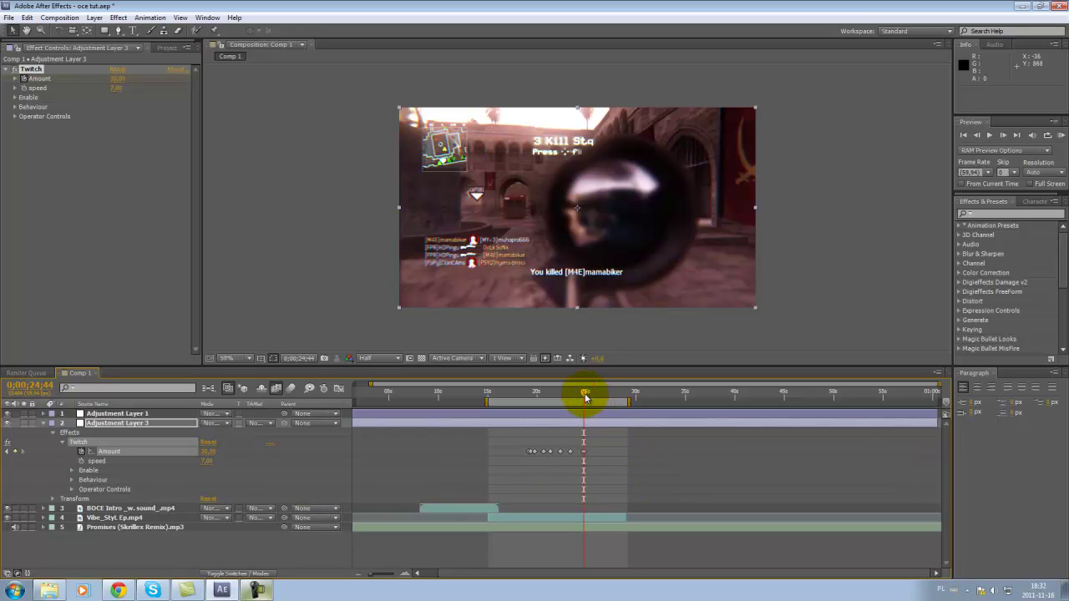
{"action": "left_click_drag", "start_coordinate": [601, 398], "coordinate": [597, 399]}
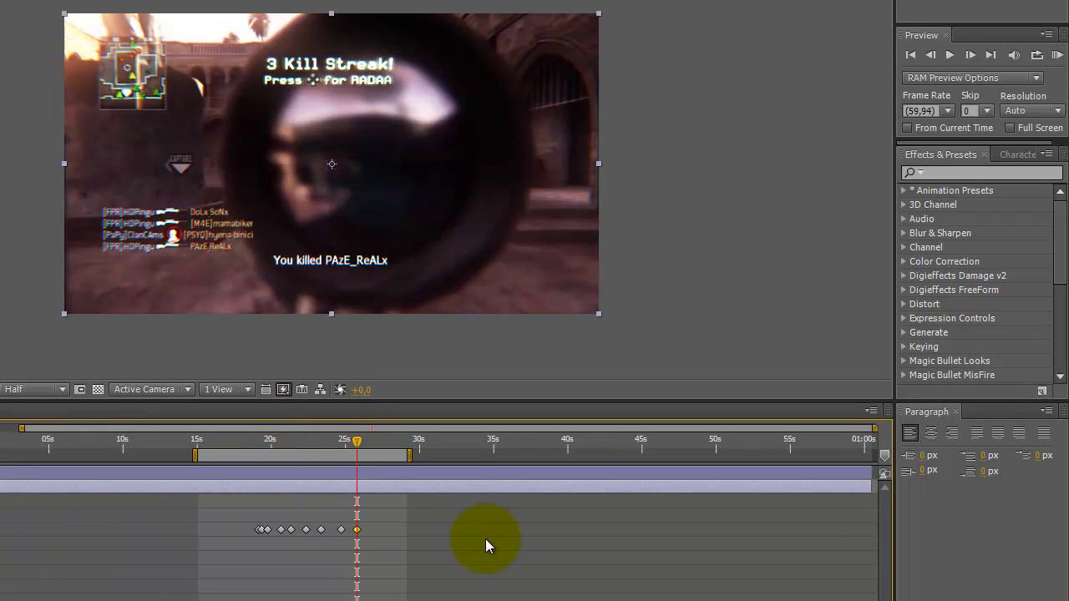
{"action": "left_click", "coordinate": [969, 54]}
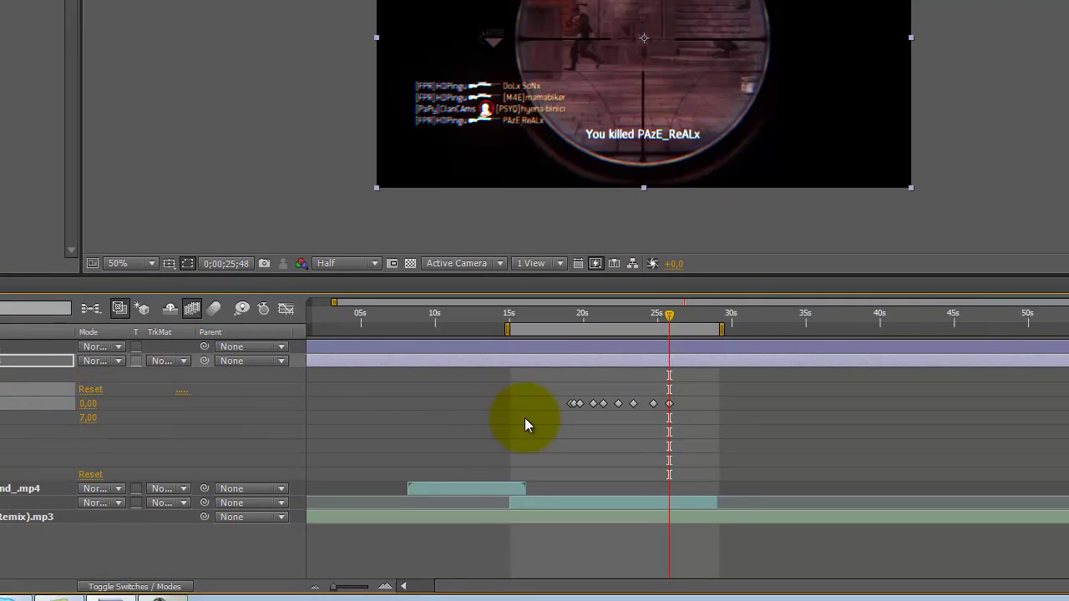
{"action": "left_click_drag", "start_coordinate": [671, 319], "coordinate": [590, 322]}
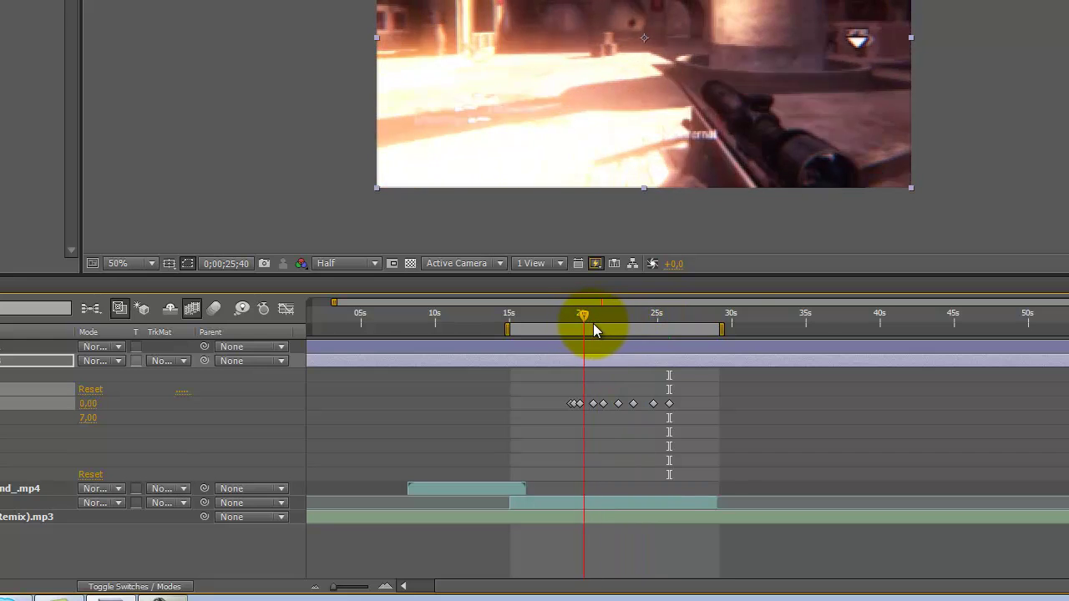
{"action": "left_click_drag", "start_coordinate": [590, 323], "coordinate": [595, 322]}
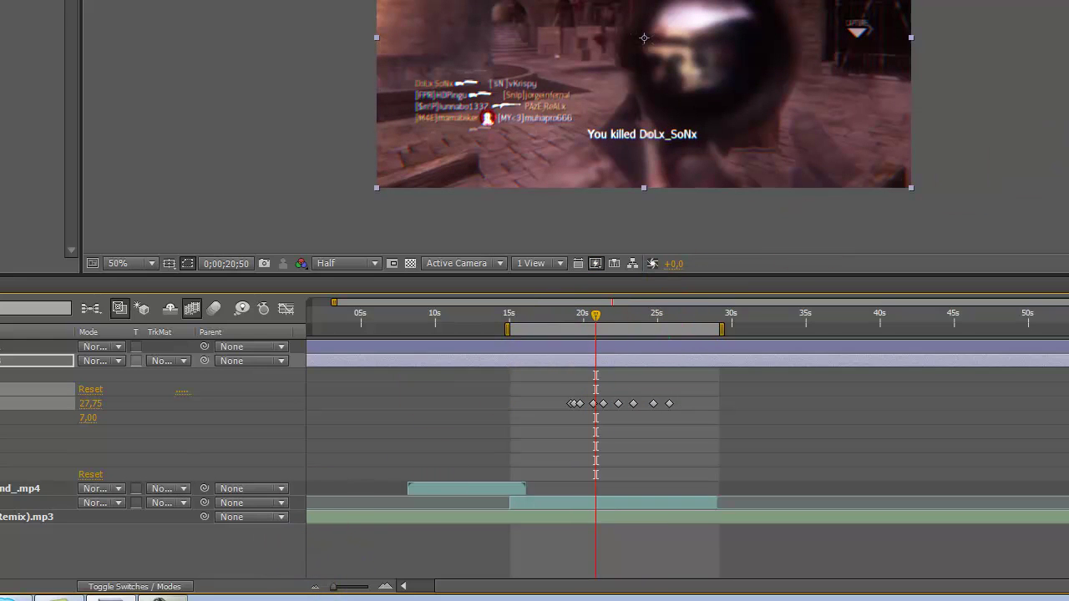
Preview, then move the work area start from 15s to 0;00;08;13.
{"action": "key", "text": "KP_0"}
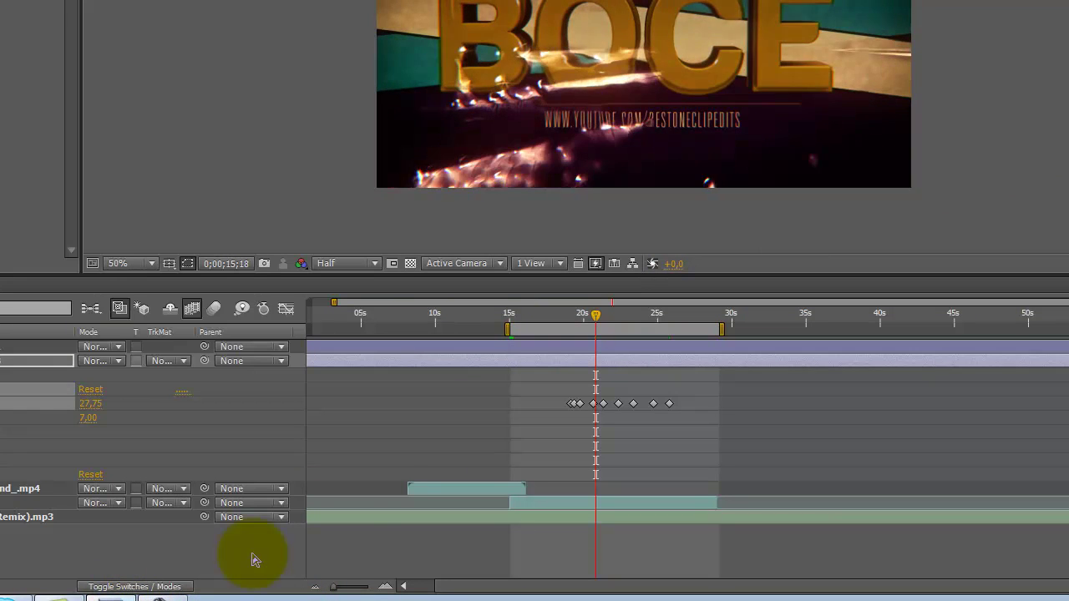
{"action": "left_click", "coordinate": [509, 329]}
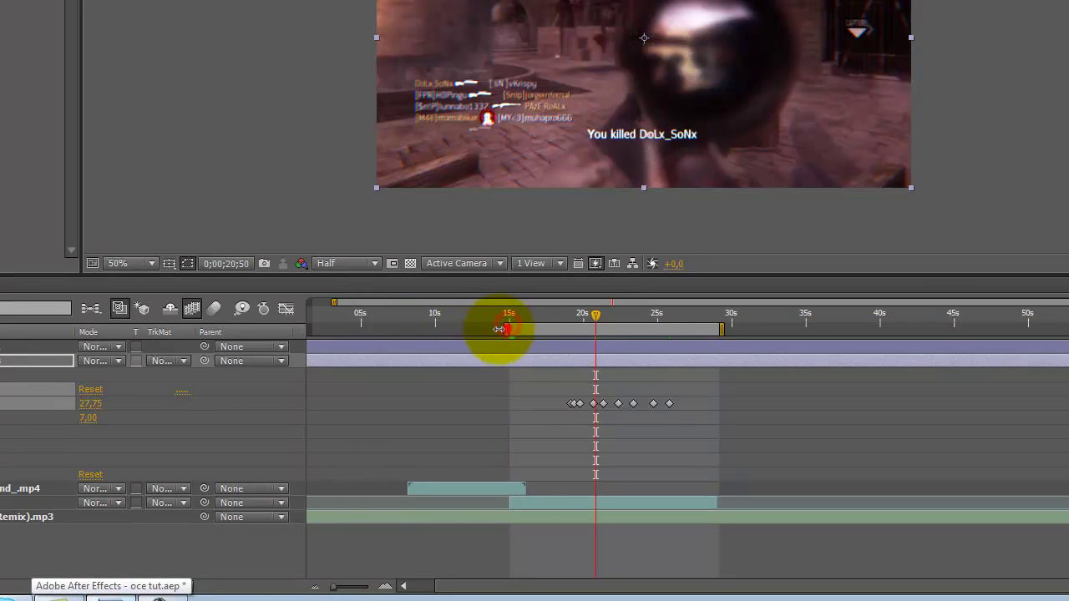
{"action": "left_click_drag", "start_coordinate": [500, 329], "coordinate": [409, 330]}
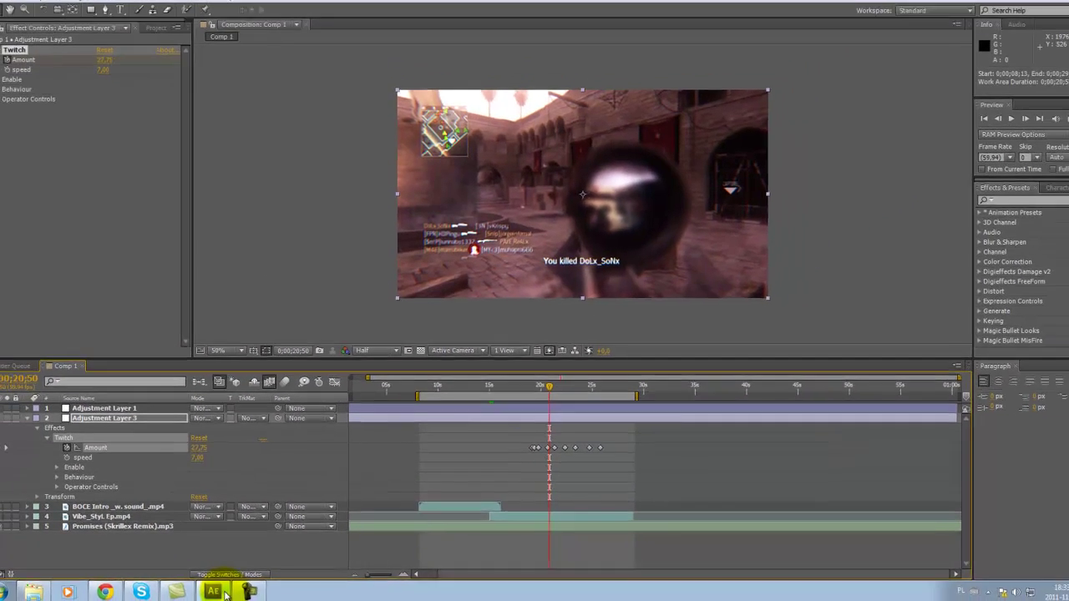
{"action": "left_click", "coordinate": [249, 591]}
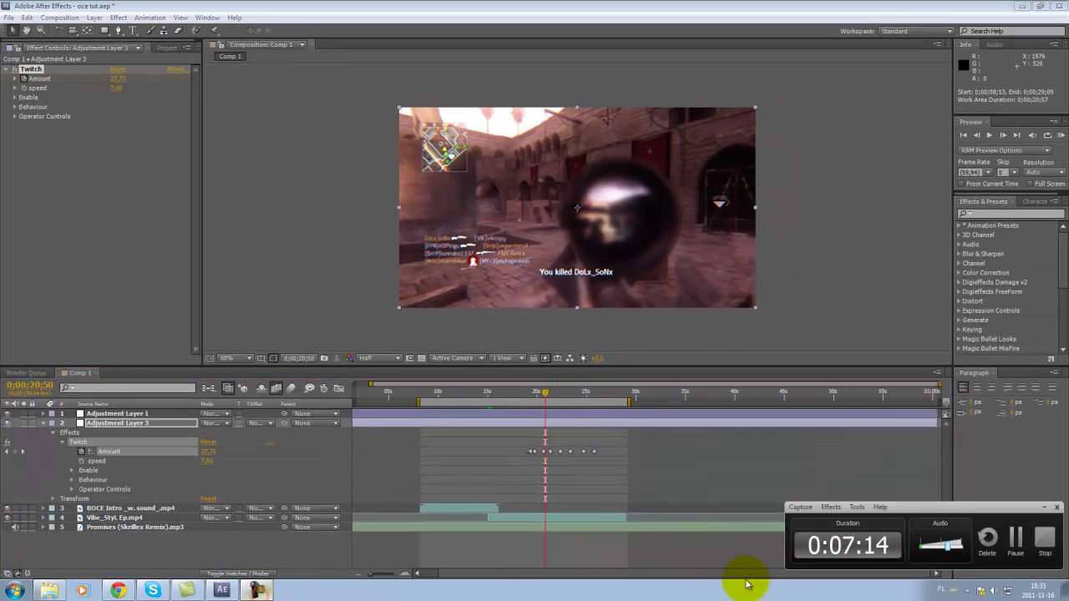
{"action": "left_click", "coordinate": [1017, 541]}
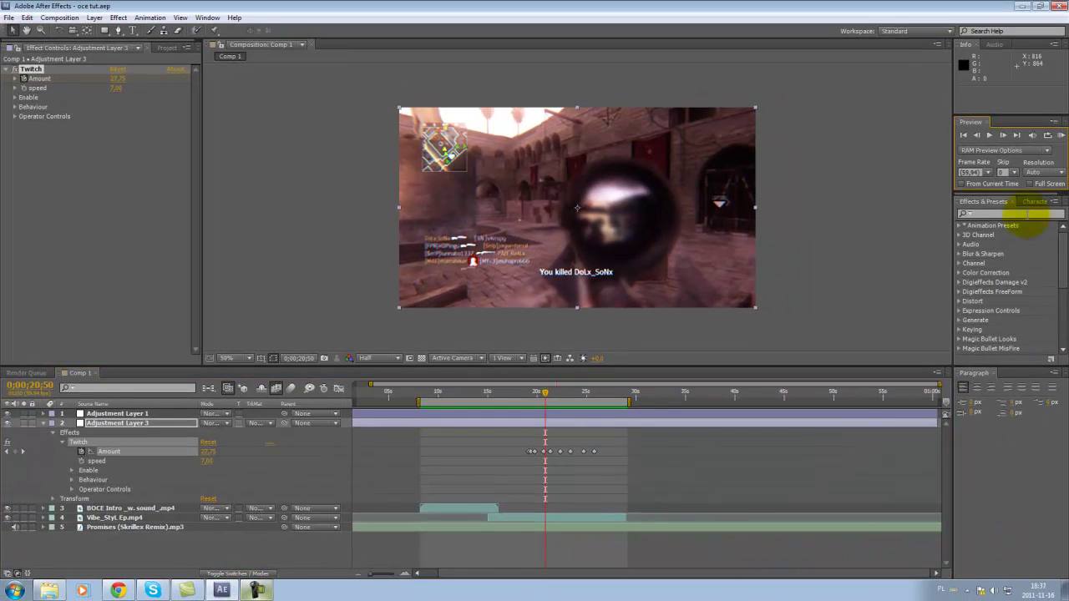
{"action": "left_click", "coordinate": [1063, 139]}
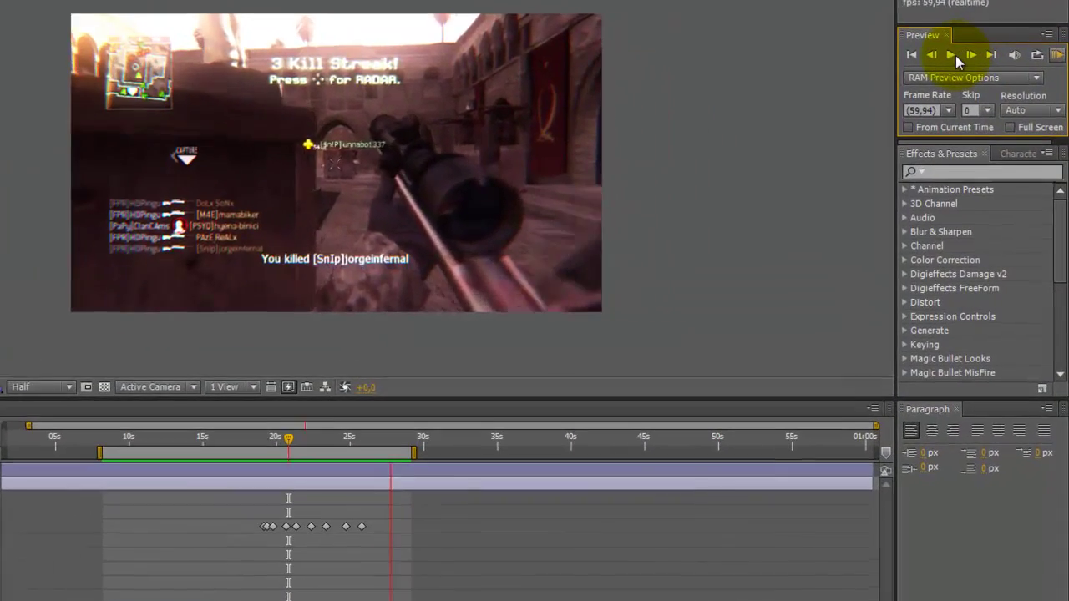
{"action": "left_click", "coordinate": [991, 135]}
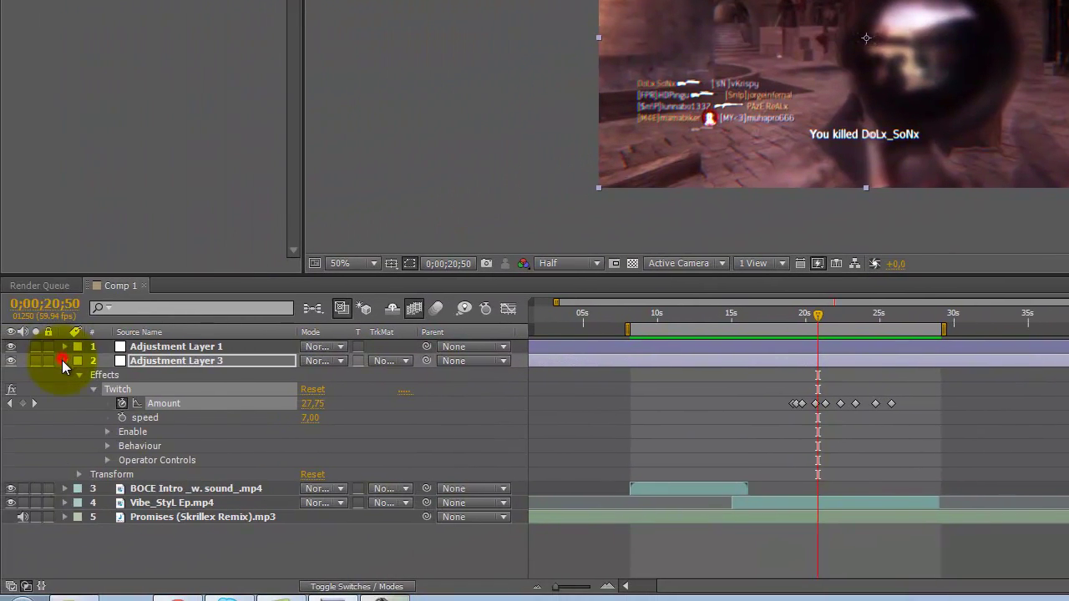
Collapse Adjustment Layer 3 and reveal the Vibe_StyL Ep.mp4 layer's Transform properties.
{"action": "left_click", "coordinate": [63, 360]}
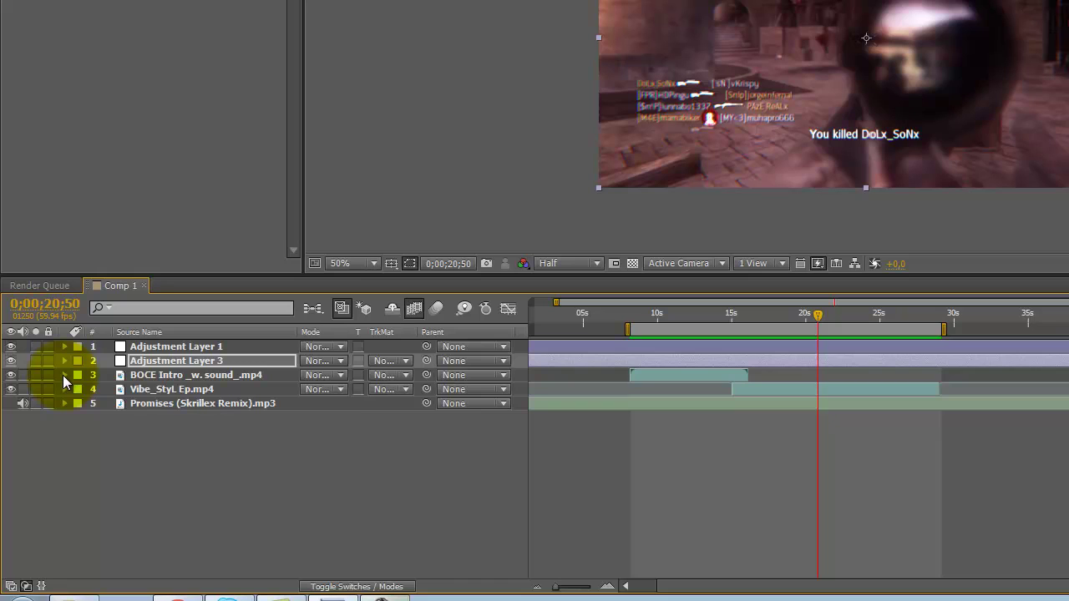
{"action": "left_click", "coordinate": [119, 389]}
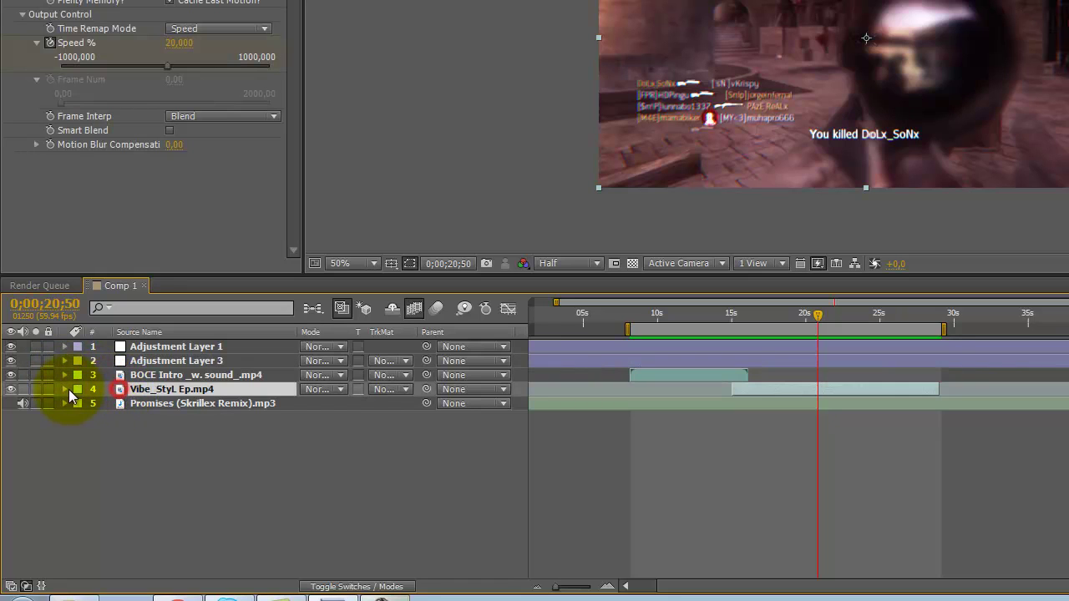
{"action": "left_click", "coordinate": [64, 390]}
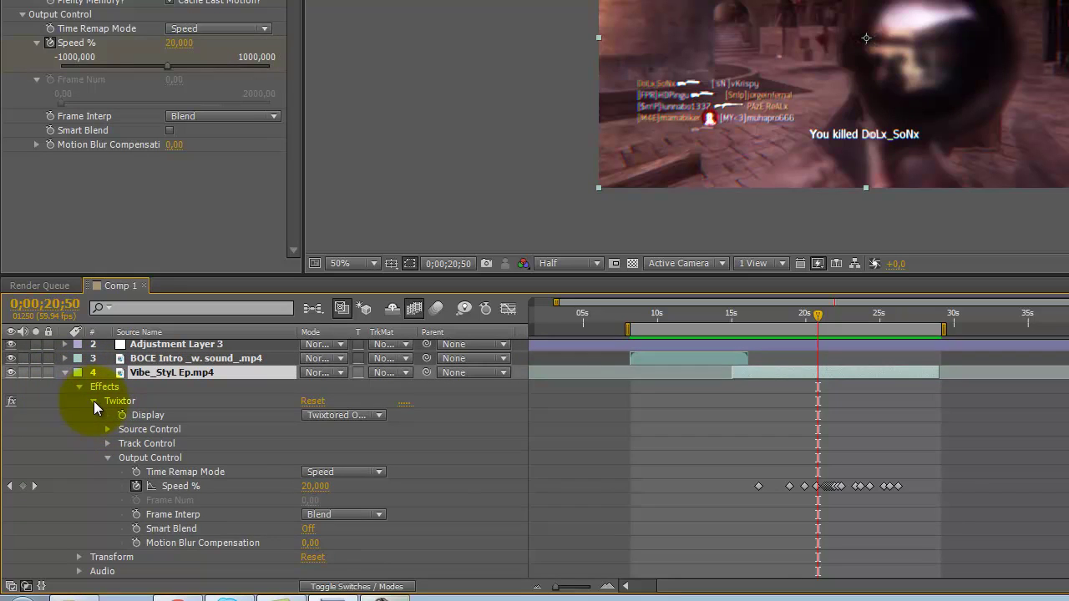
{"action": "left_click", "coordinate": [93, 402]}
{"action": "left_click", "coordinate": [79, 405]}
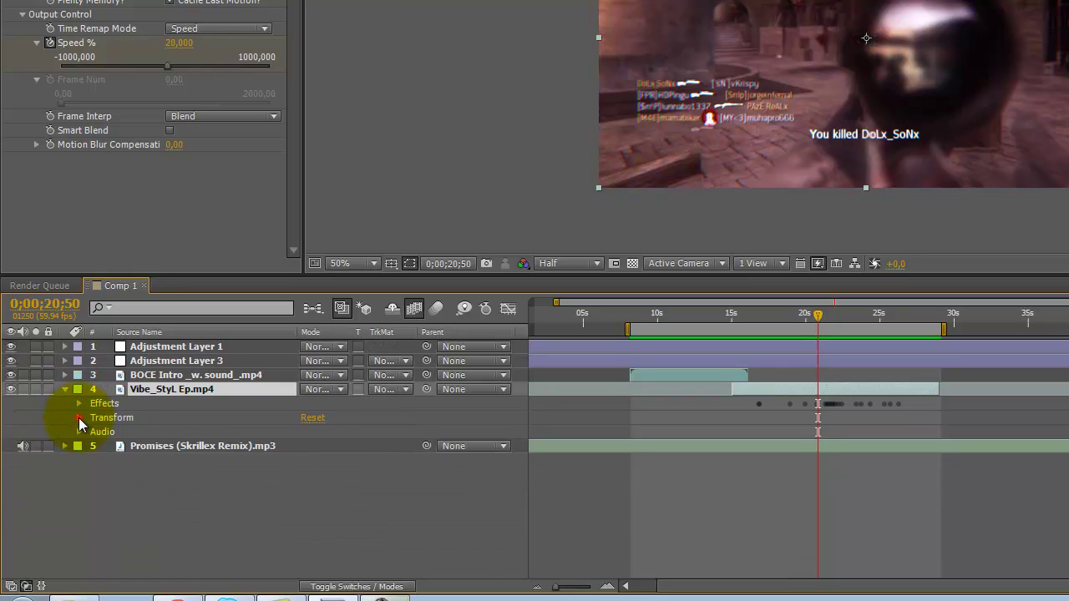
{"action": "left_click", "coordinate": [80, 418]}
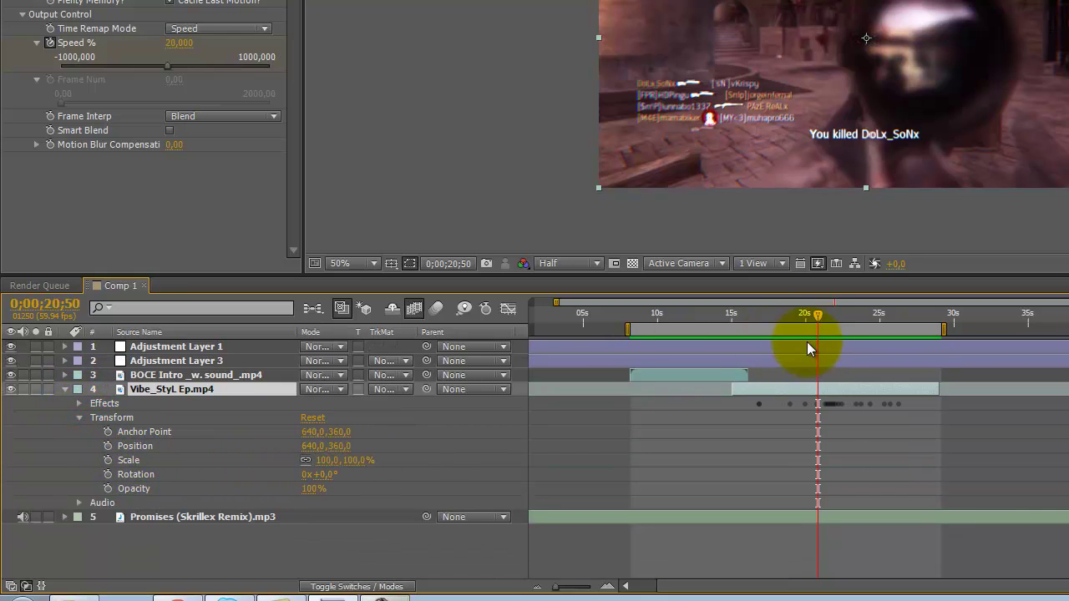
Set the current time to 0;00;24;50, zoom to about 23–32 seconds, and heighten the timeline.
{"action": "mouse_move", "coordinate": [818, 324]}
{"action": "left_mouse_down"}
{"action": "mouse_move", "coordinate": [885, 339]}
{"action": "mouse_move", "coordinate": [874, 338]}
{"action": "left_mouse_up"}
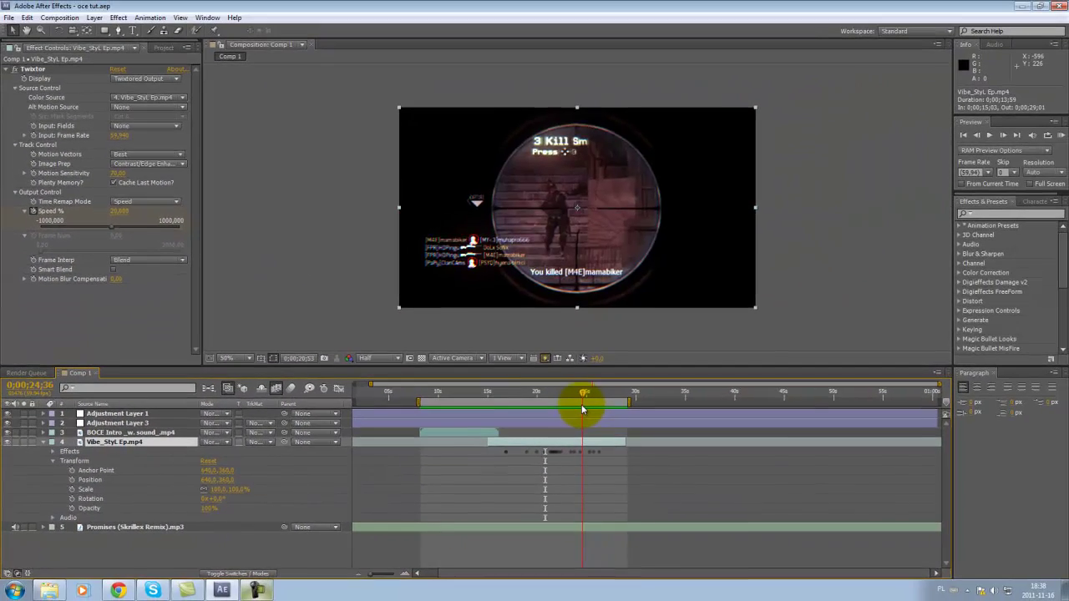
{"action": "left_click_drag", "start_coordinate": [583, 409], "coordinate": [585, 409]}
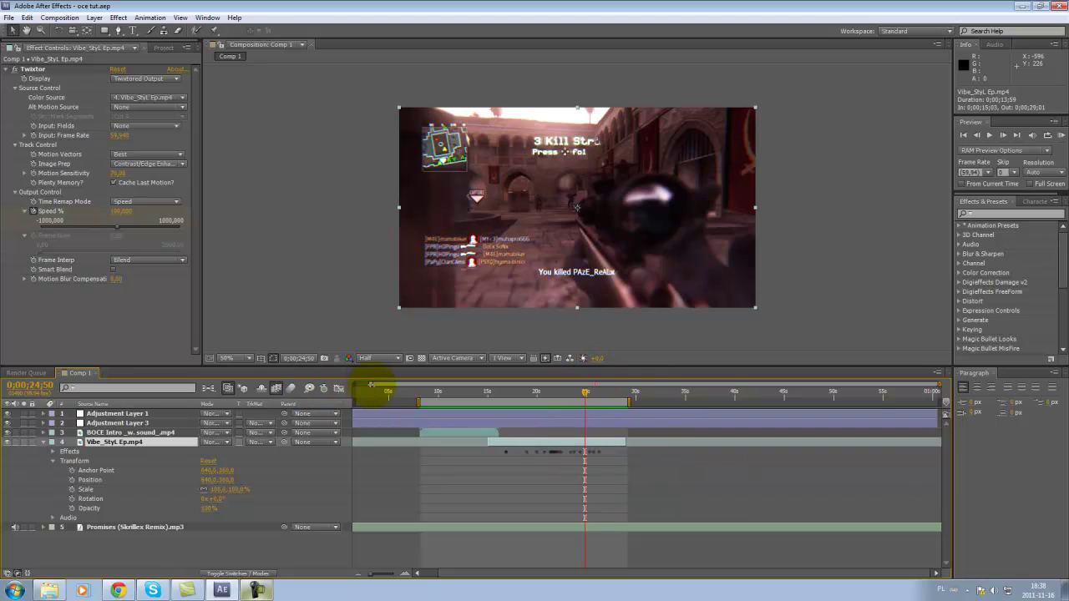
{"action": "left_click_drag", "start_coordinate": [372, 387], "coordinate": [575, 386]}
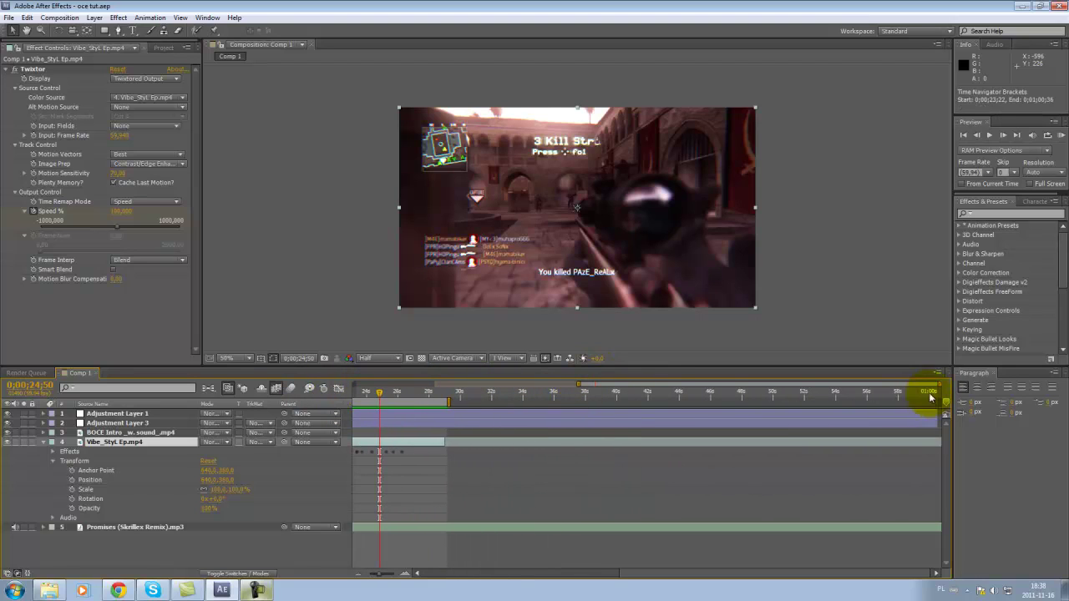
{"action": "left_click_drag", "start_coordinate": [936, 386], "coordinate": [675, 389]}
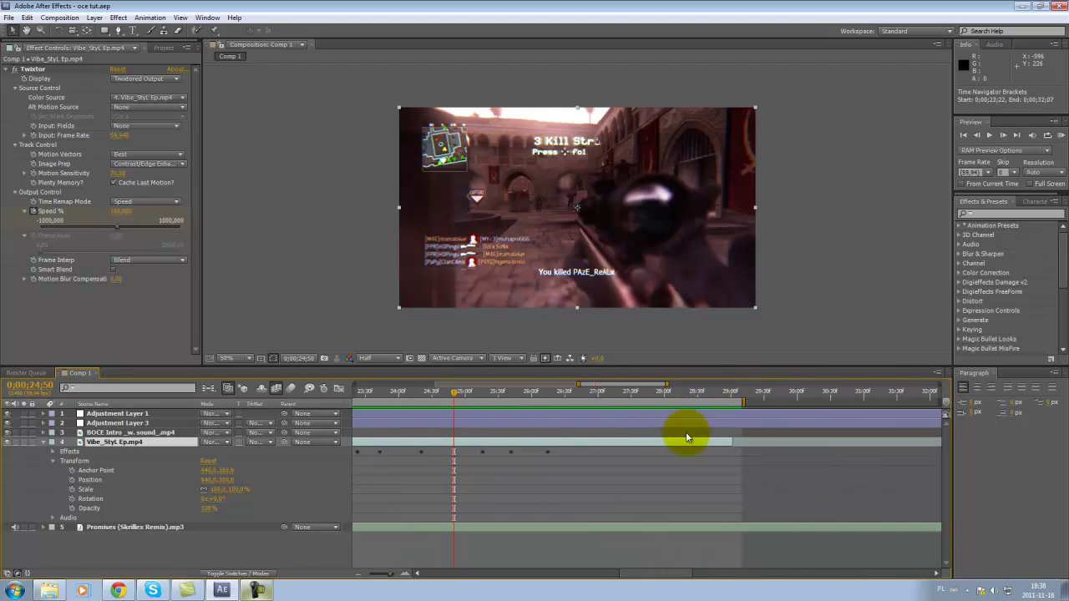
{"action": "left_click_drag", "start_coordinate": [612, 368], "coordinate": [614, 330]}
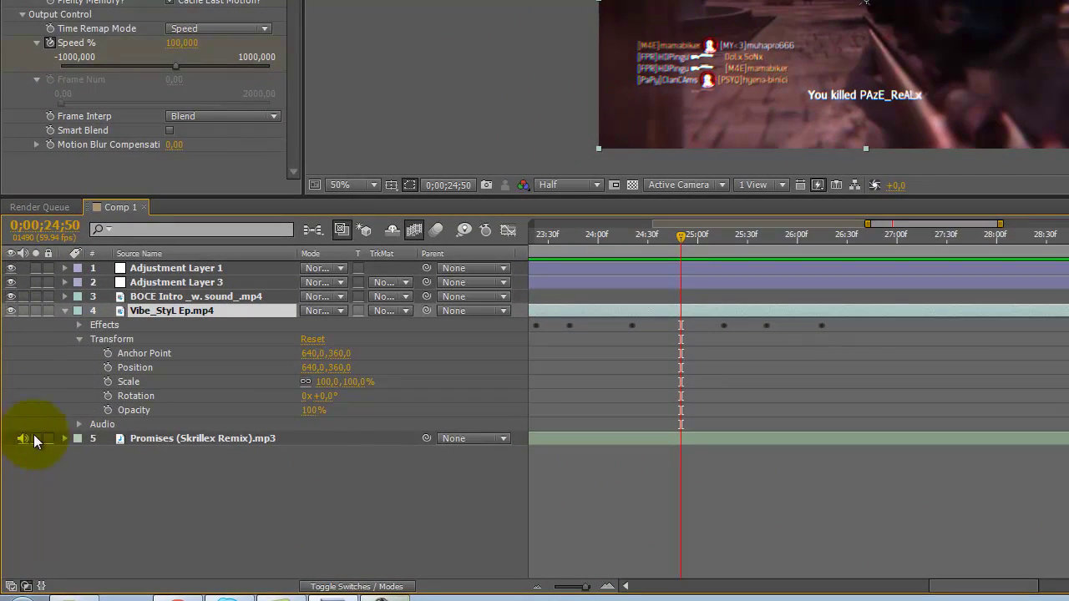
Reveal the Promises (Skrillex Remix).mp3 waveform and scrub the 21–27 second span just past 25s.
{"action": "left_click", "coordinate": [64, 439]}
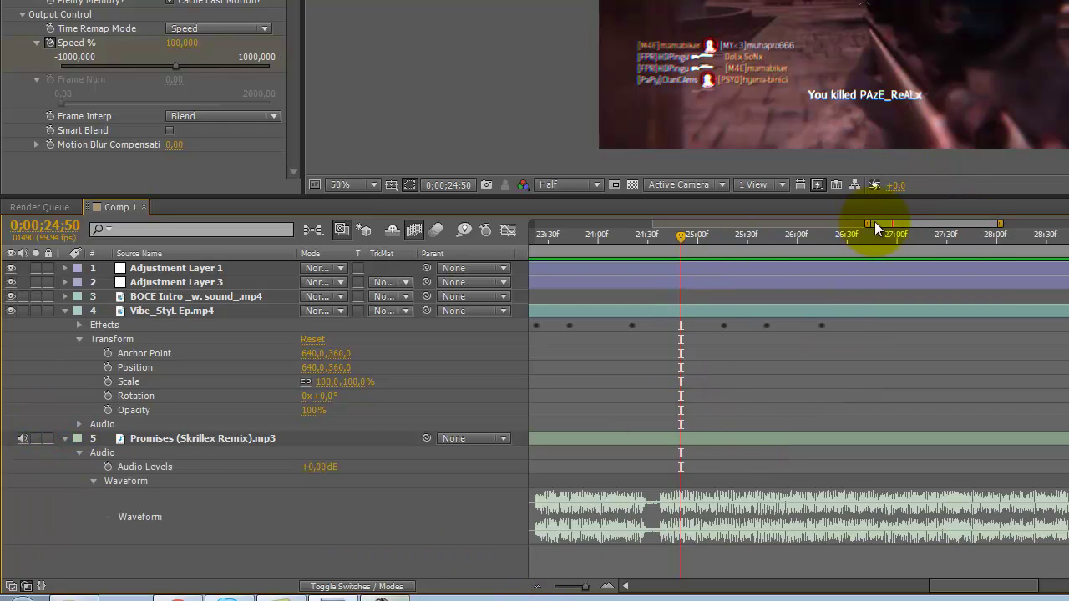
{"action": "mouse_move", "coordinate": [866, 224]}
{"action": "left_mouse_down"}
{"action": "mouse_move", "coordinate": [831, 224]}
{"action": "mouse_move", "coordinate": [888, 242]}
{"action": "left_mouse_up"}
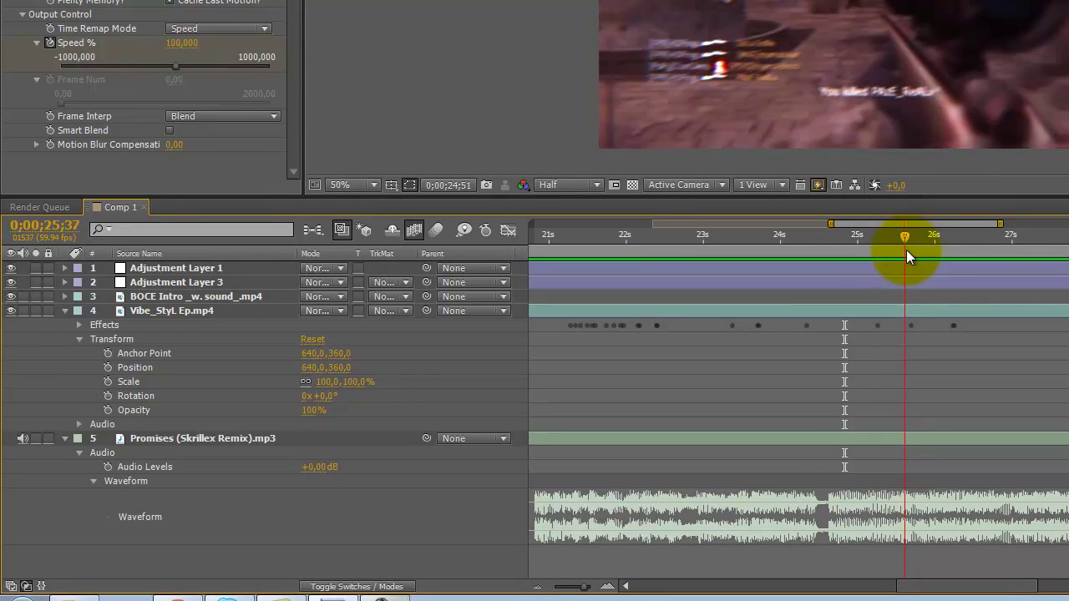
{"action": "mouse_move", "coordinate": [889, 241]}
{"action": "left_mouse_down"}
{"action": "mouse_move", "coordinate": [939, 264]}
{"action": "mouse_move", "coordinate": [829, 264]}
{"action": "left_mouse_up"}
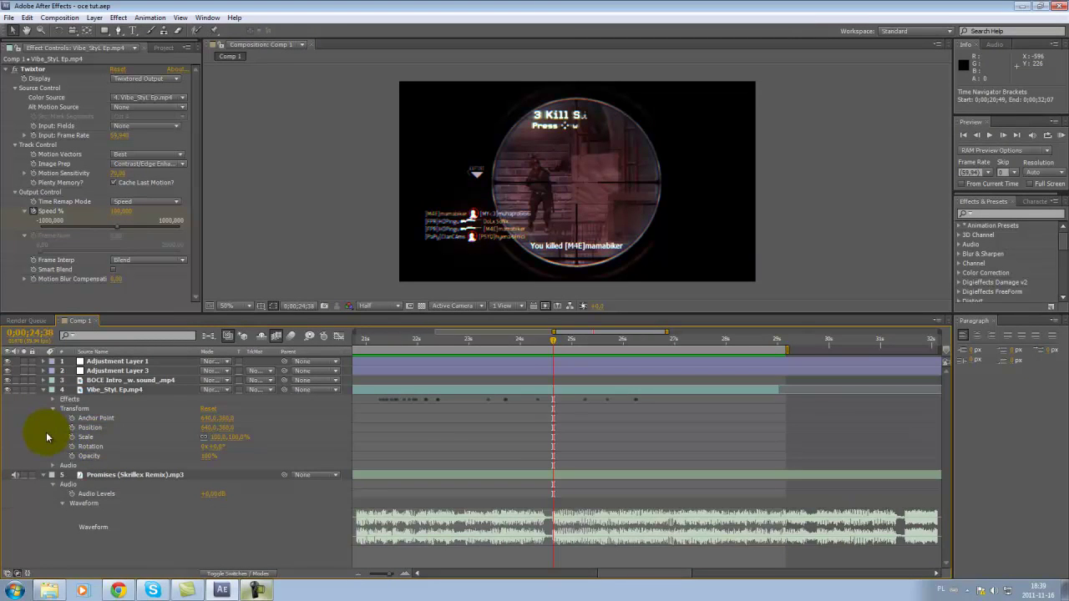
Start Scale keyframes on Vibe_StyL Ep.mp4, flipping horizontal Scale from 100% to -100%.
{"action": "left_click", "coordinate": [72, 437]}
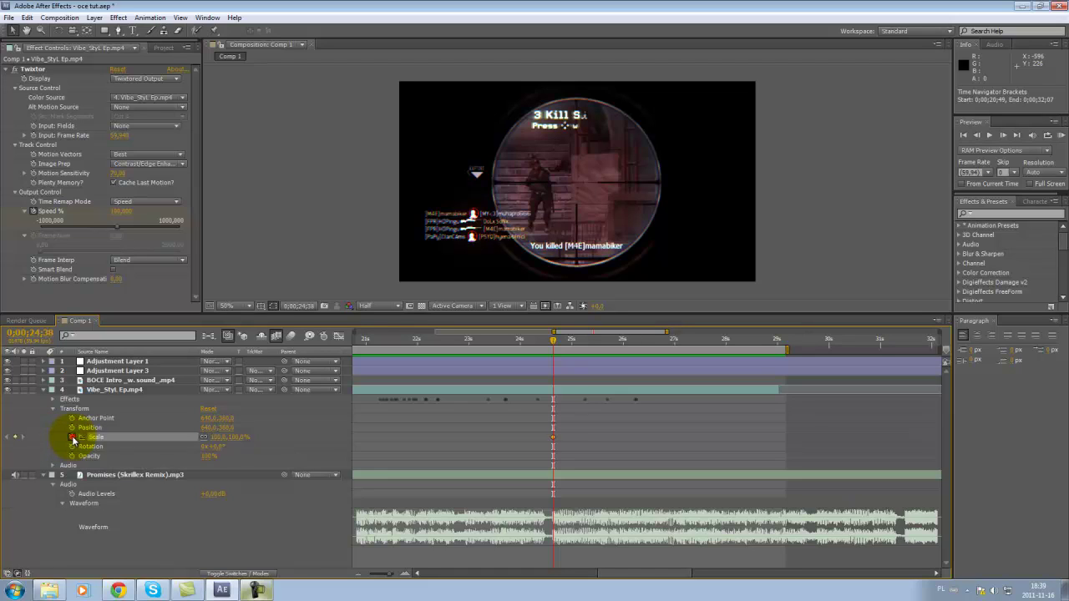
{"action": "left_click", "coordinate": [1003, 135]}
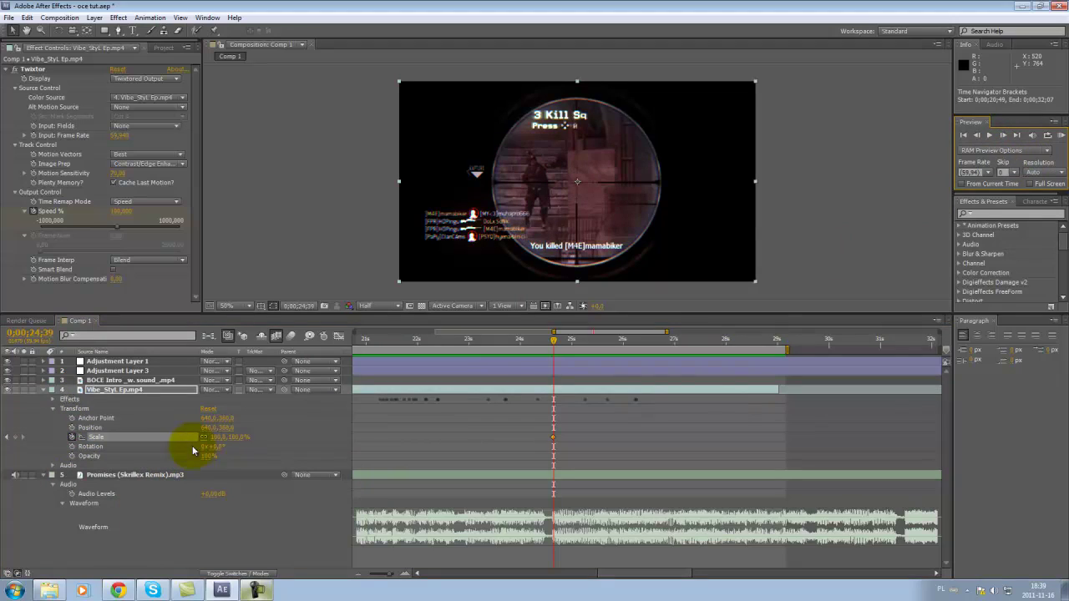
{"action": "left_click_drag", "start_coordinate": [215, 437], "coordinate": [219, 443]}
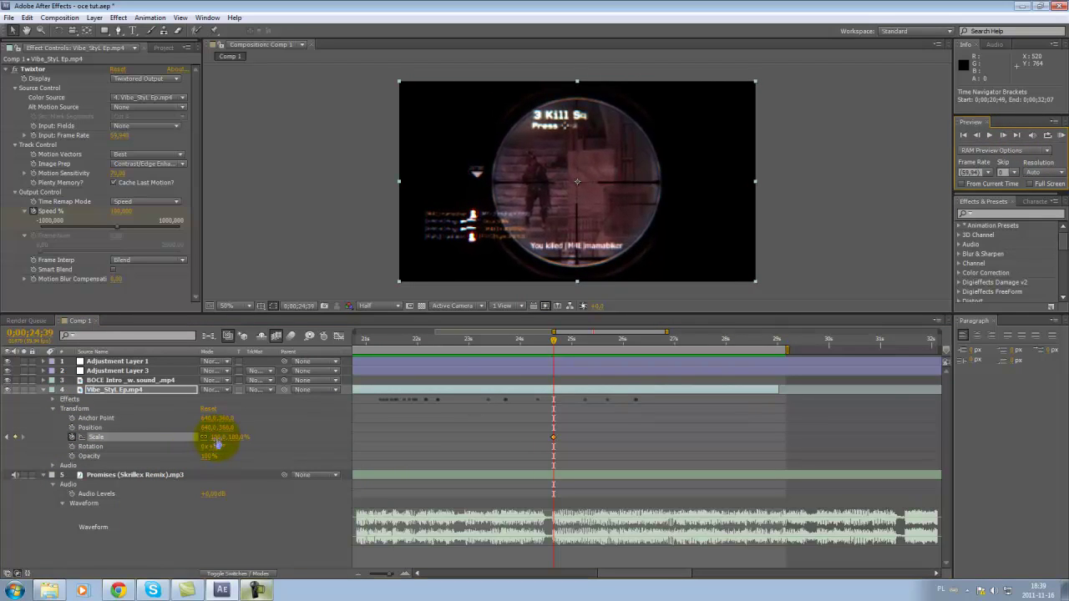
{"action": "left_click_drag", "start_coordinate": [219, 443], "coordinate": [206, 444]}
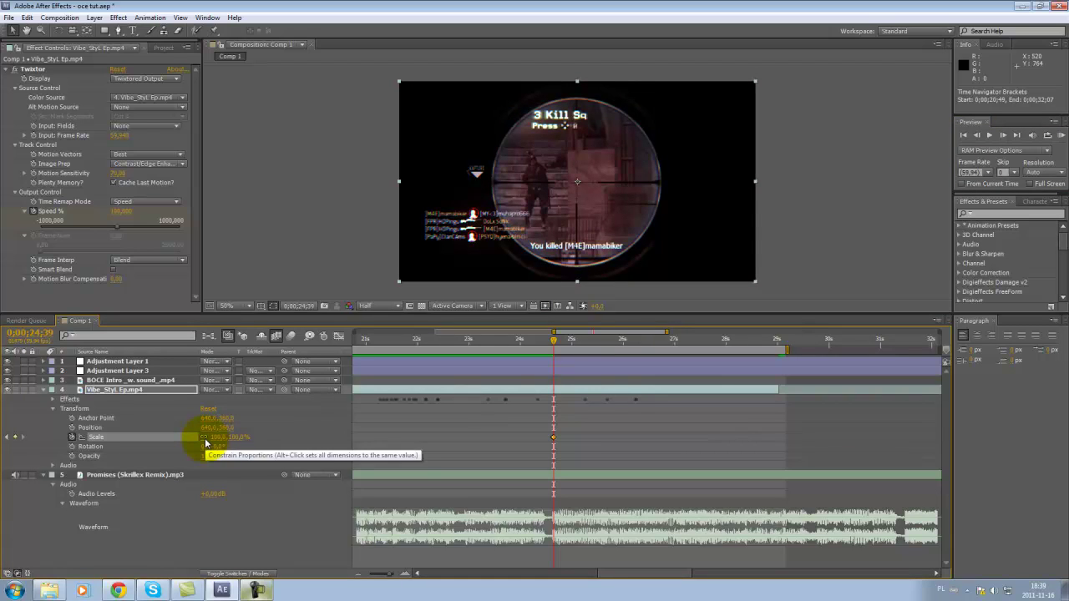
{"action": "mouse_move", "coordinate": [216, 439]}
{"action": "left_mouse_down"}
{"action": "mouse_move", "coordinate": [75, 437]}
{"action": "mouse_move", "coordinate": [113, 438]}
{"action": "mouse_move", "coordinate": [103, 437]}
{"action": "left_mouse_up"}
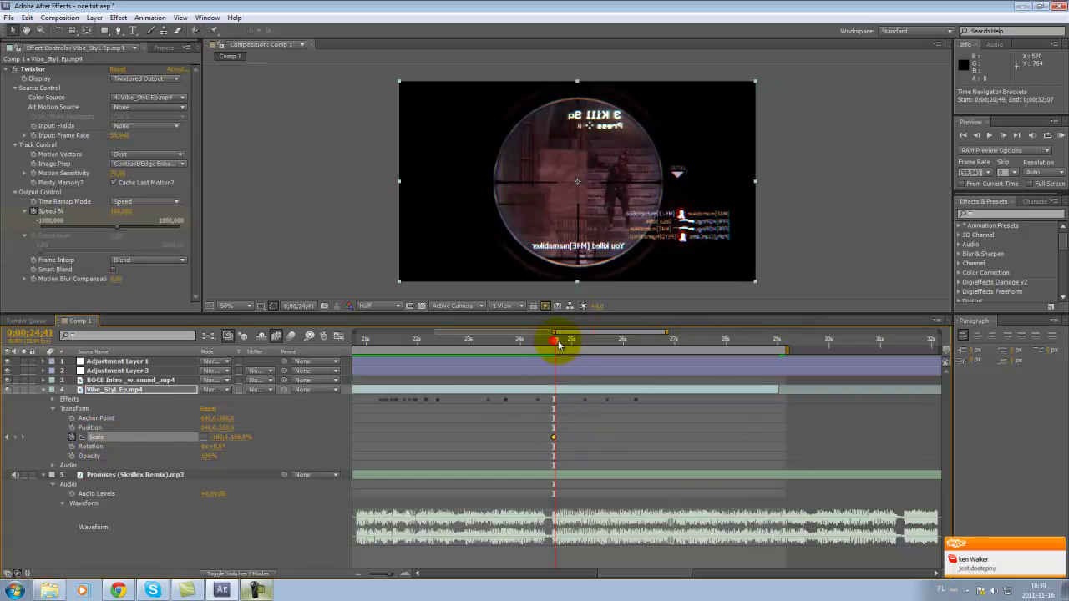
Add mirrored -100% horizontal Scale keyframes around 0;00;25;08–25;09.
{"action": "left_click_drag", "start_coordinate": [570, 344], "coordinate": [577, 345]}
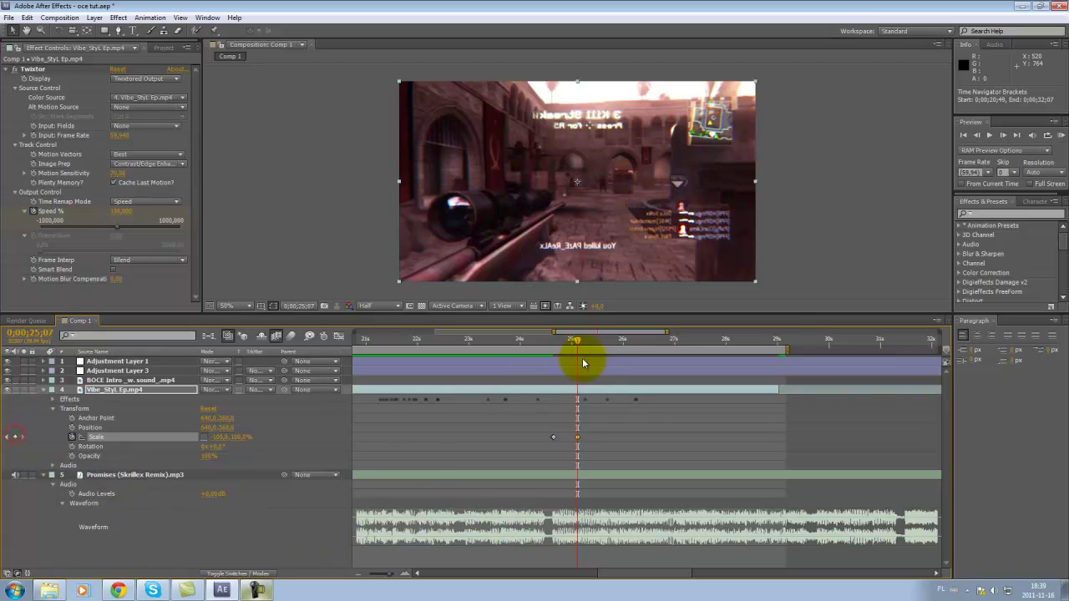
{"action": "left_click", "coordinate": [1003, 134]}
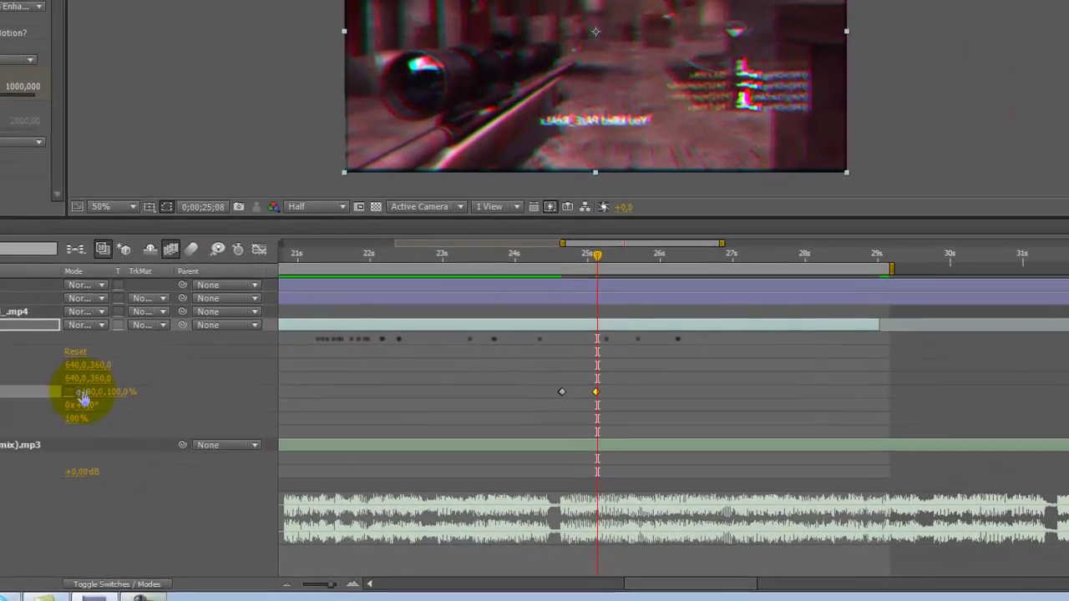
{"action": "left_click", "coordinate": [83, 394]}
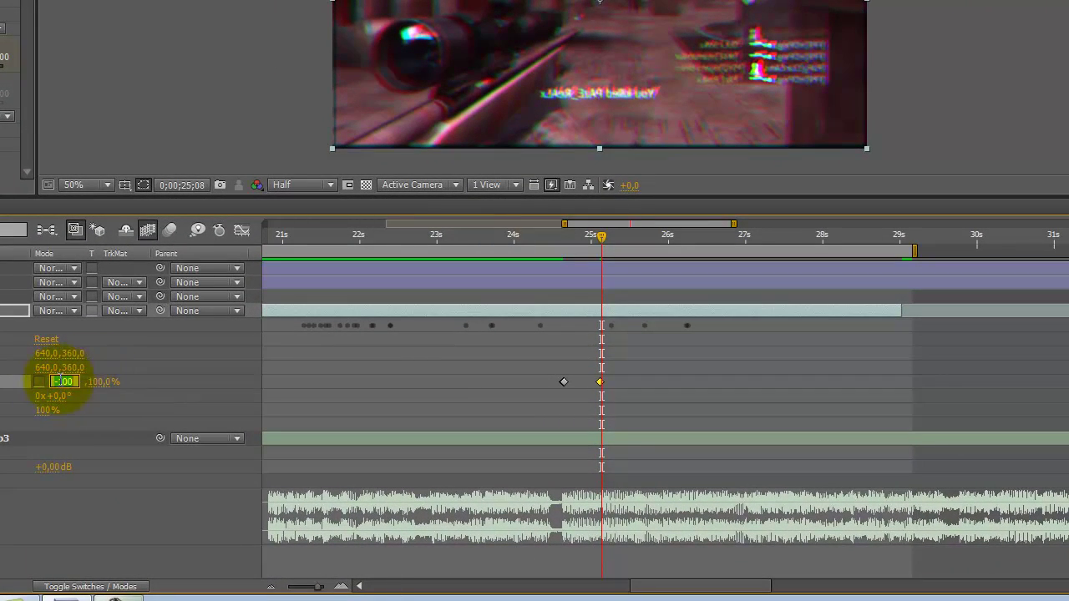
{"action": "key", "text": "Return"}
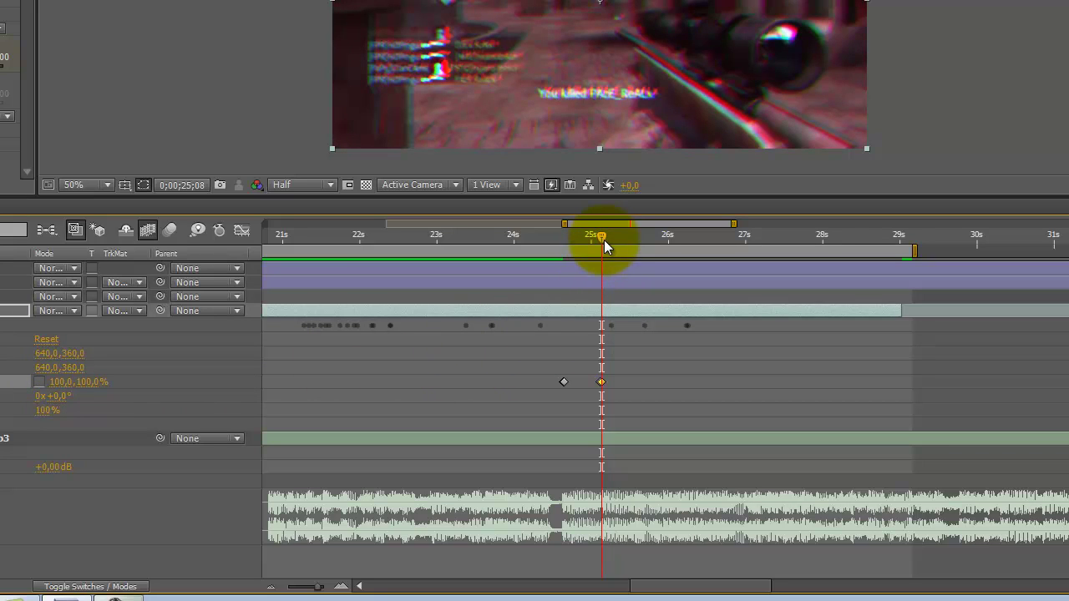
{"action": "left_click_drag", "start_coordinate": [600, 242], "coordinate": [632, 240]}
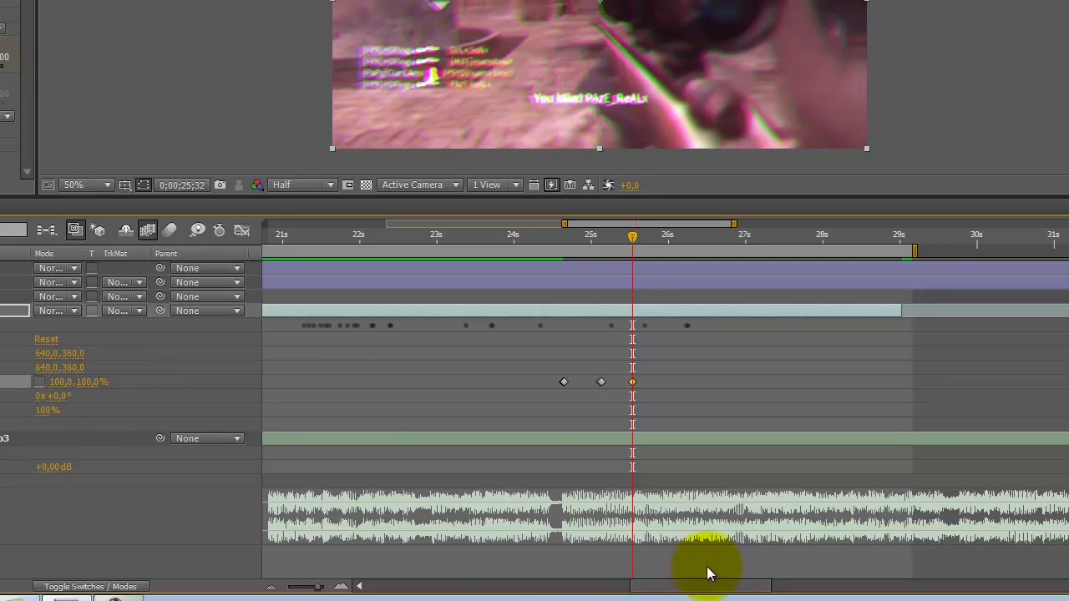
{"action": "key", "text": "Page_Down"}
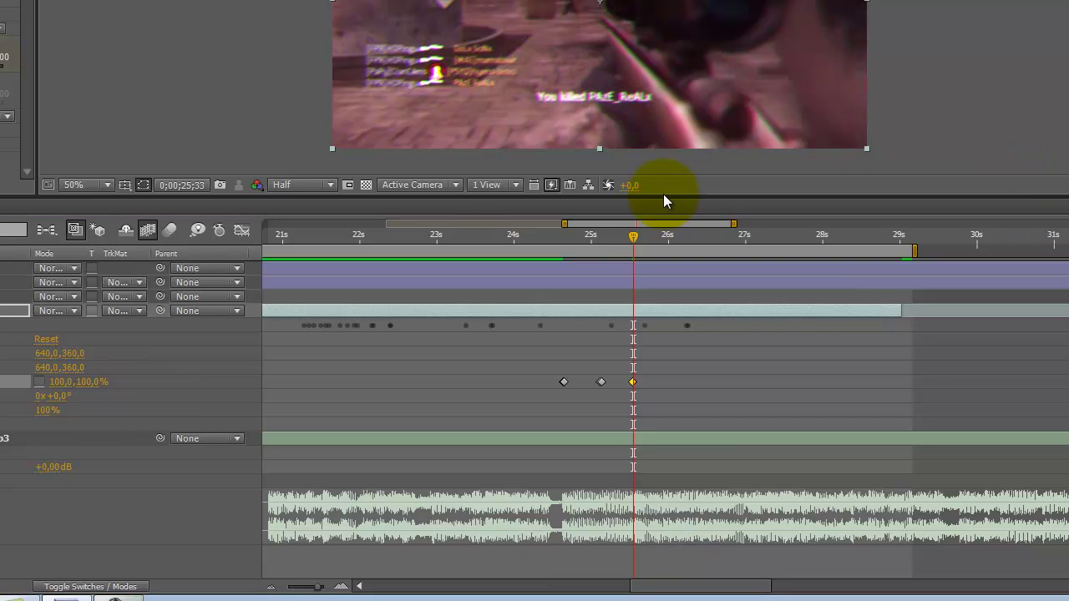
{"action": "left_click", "coordinate": [58, 382]}
{"action": "type", "text": "-100"}
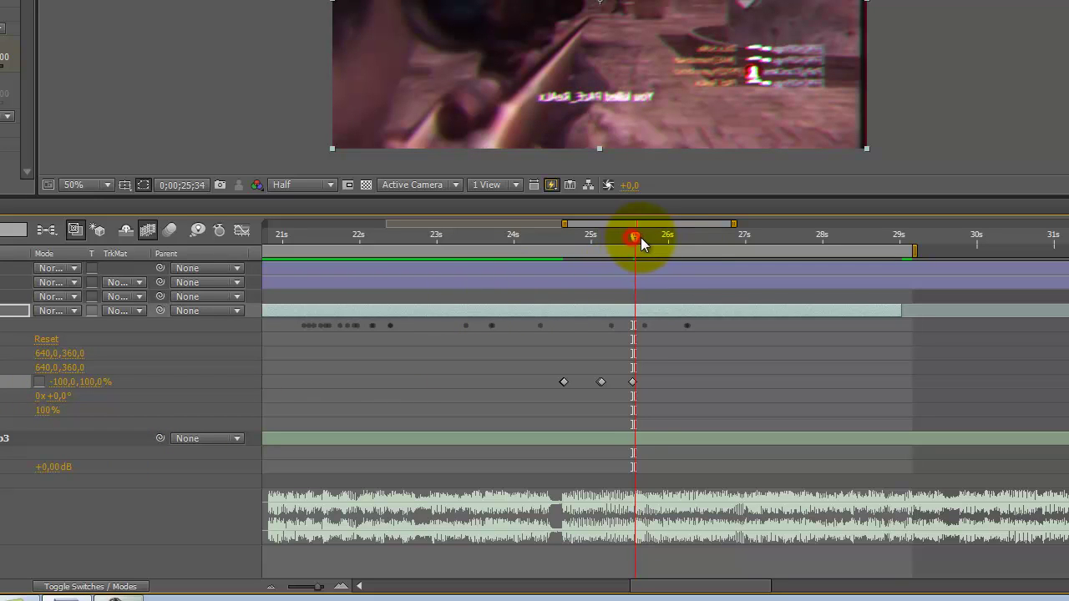
Return horizontal Scale to 100% at 0;00;25;49 and preview the flip section.
{"action": "left_click_drag", "start_coordinate": [640, 237], "coordinate": [651, 241]}
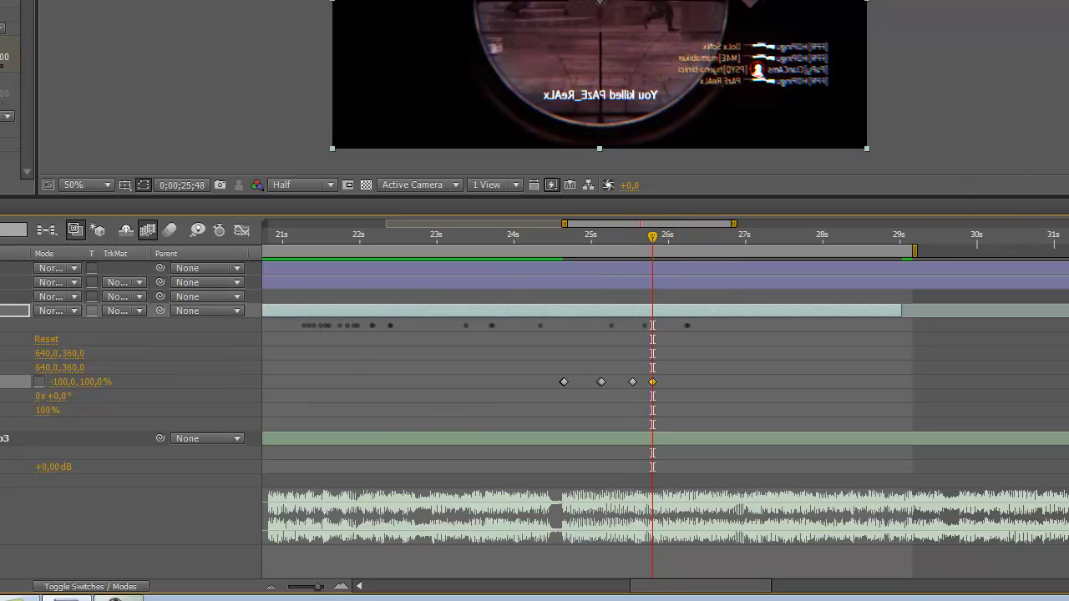
{"action": "key", "text": "Page_Down"}
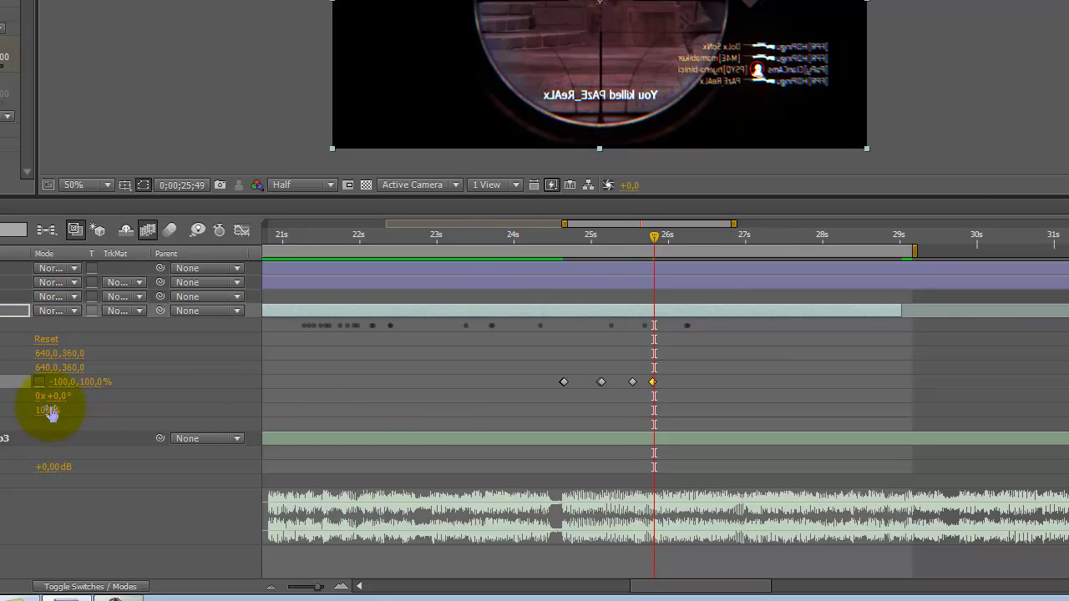
{"action": "left_click", "coordinate": [65, 383]}
{"action": "type", "text": "100"}
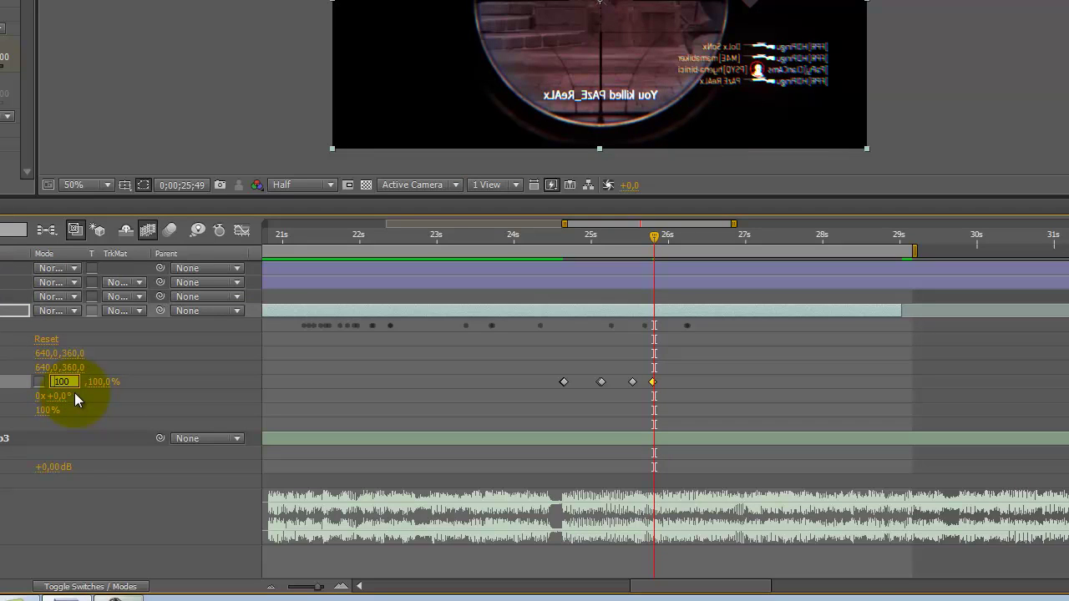
{"action": "key", "text": "Return"}
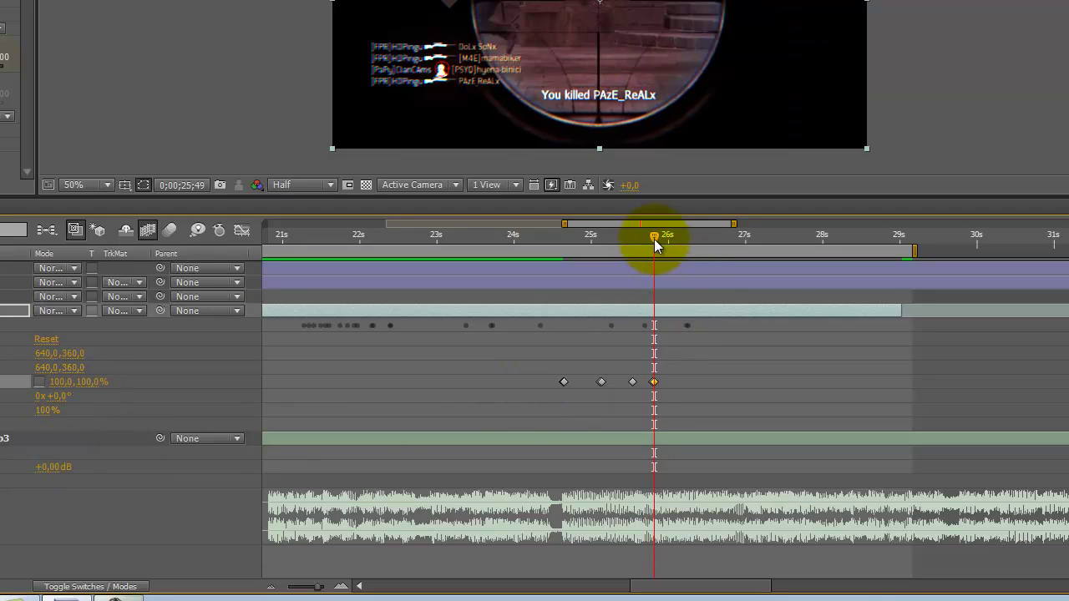
{"action": "left_click_drag", "start_coordinate": [654, 239], "coordinate": [675, 239]}
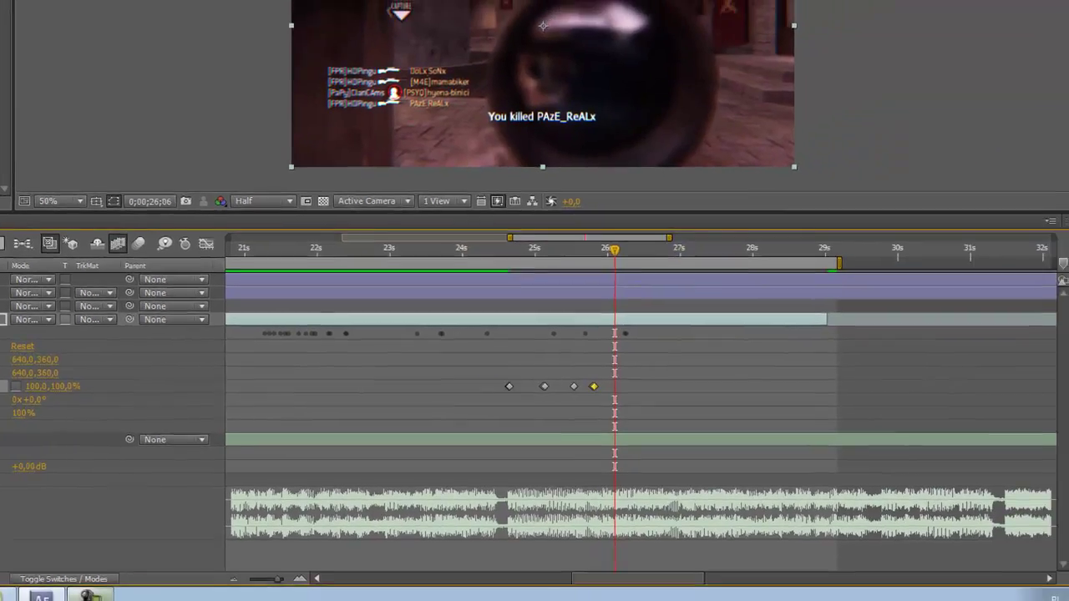
{"action": "left_click", "coordinate": [1057, 12]}
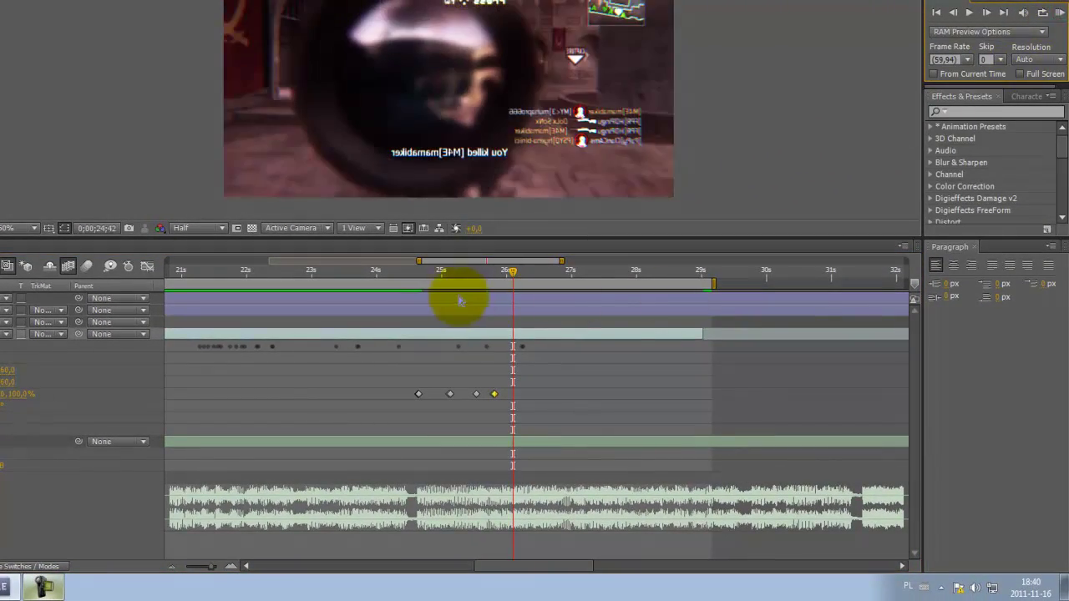
{"action": "left_click", "coordinate": [43, 587]}
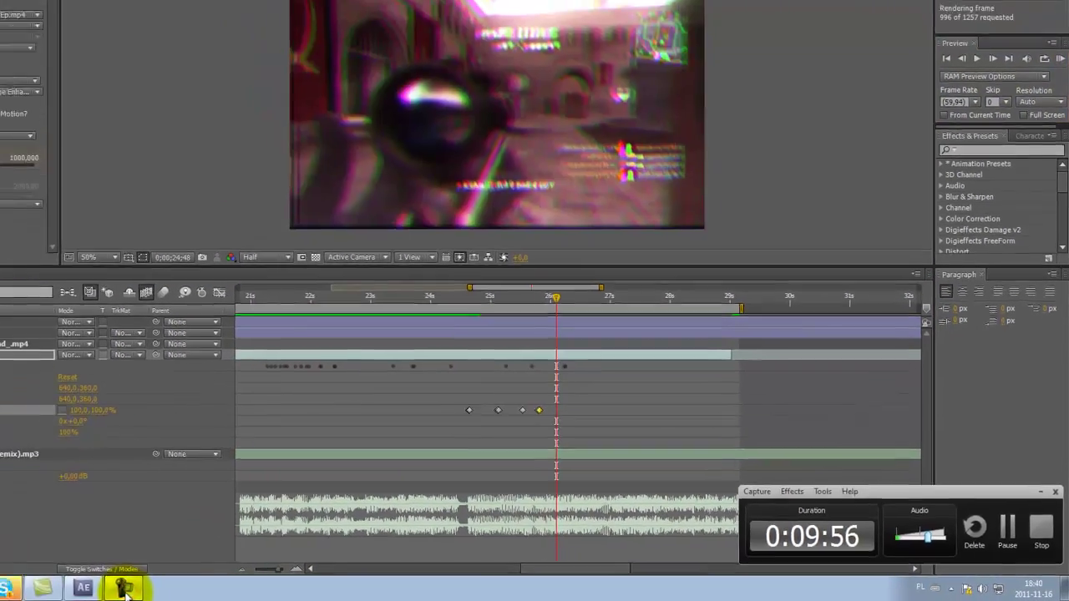
{"action": "left_click", "coordinate": [124, 587]}
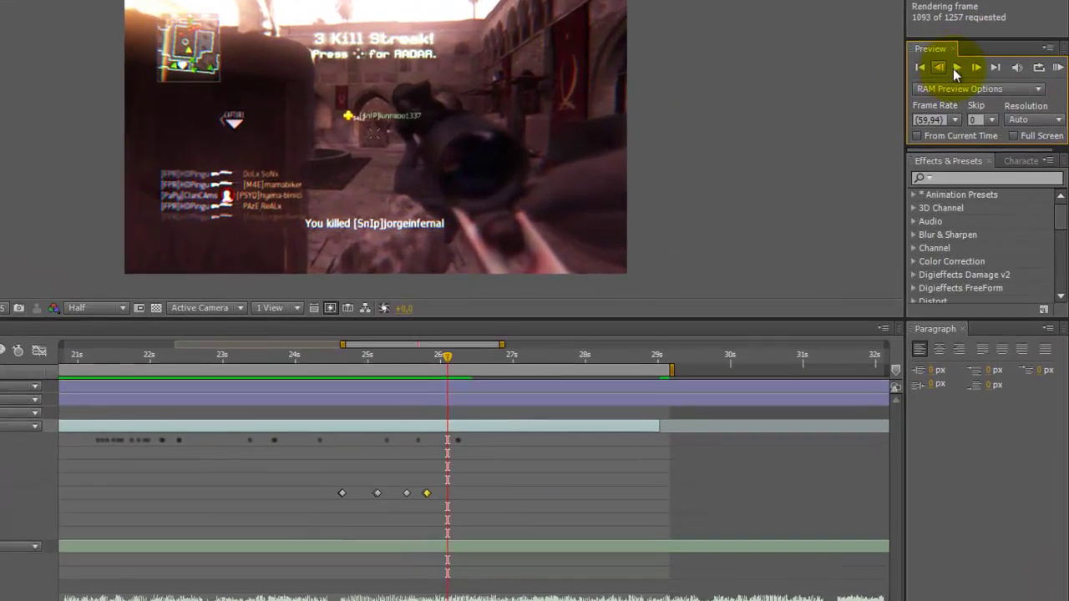
{"action": "left_click", "coordinate": [952, 69]}
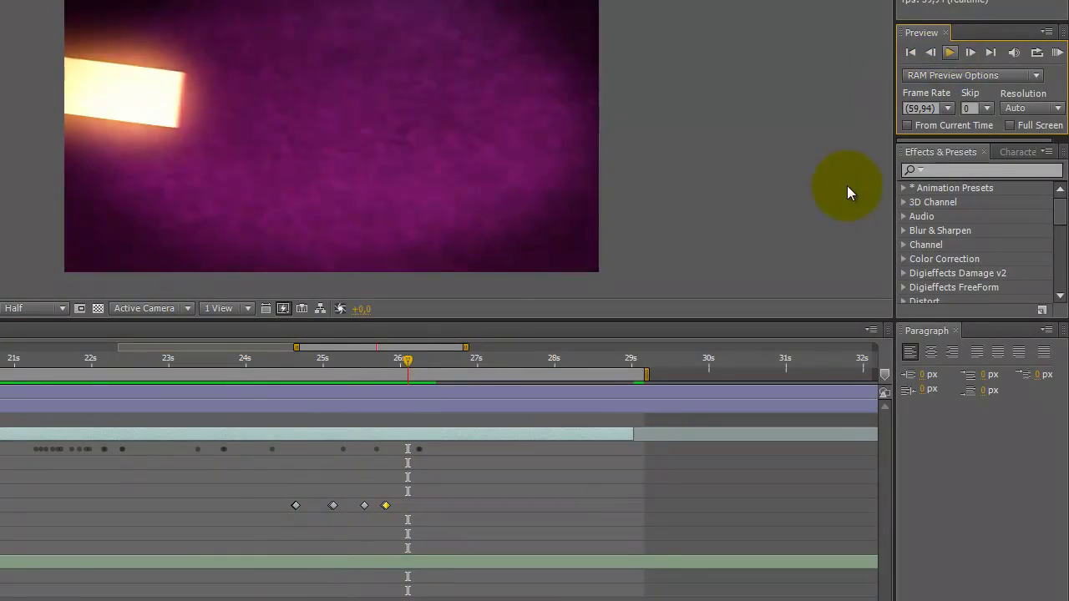
{"action": "mouse_move", "coordinate": [404, 361]}
{"action": "left_mouse_down"}
{"action": "mouse_move", "coordinate": [310, 362]}
{"action": "mouse_move", "coordinate": [510, 421]}
{"action": "left_mouse_up"}
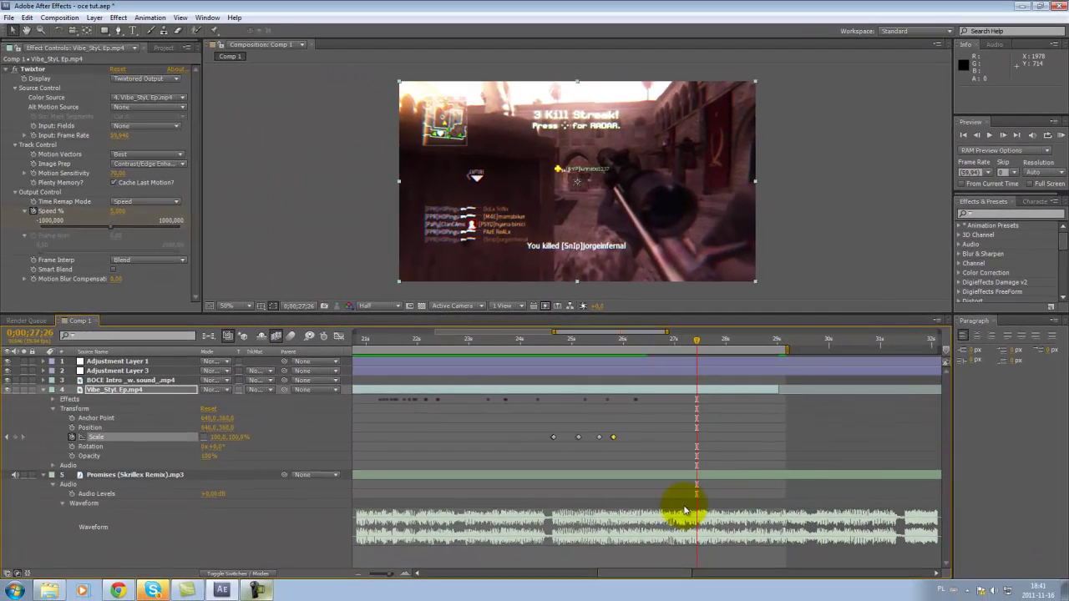
Keyframe the sniper clip's Opacity from full at 27s to 0% at about 28;55.
{"action": "left_click", "coordinate": [73, 456]}
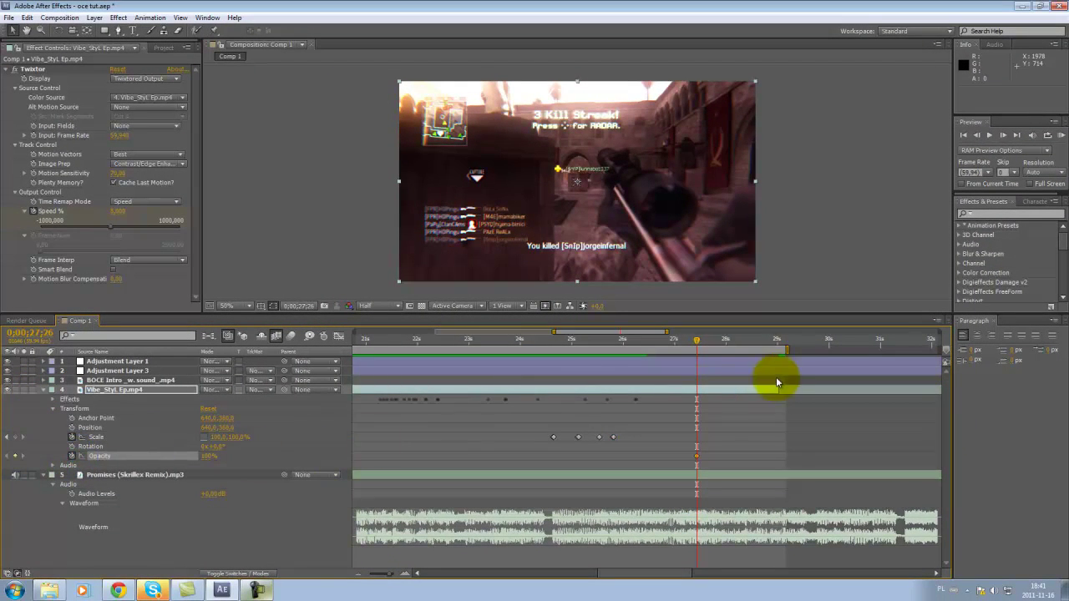
{"action": "left_click_drag", "start_coordinate": [700, 344], "coordinate": [773, 345]}
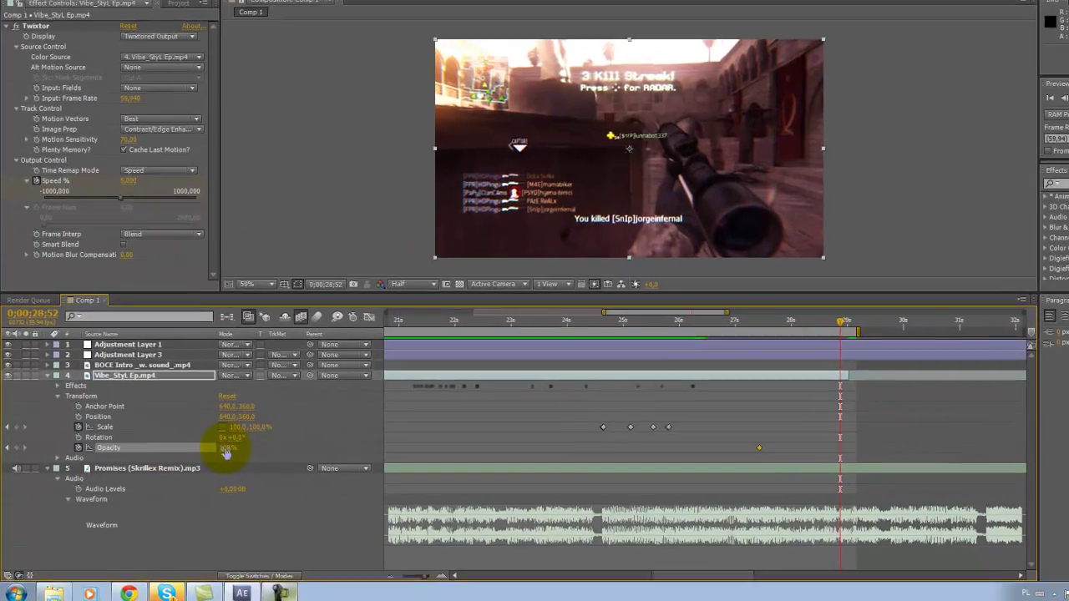
{"action": "left_click_drag", "start_coordinate": [200, 456], "coordinate": [61, 414]}
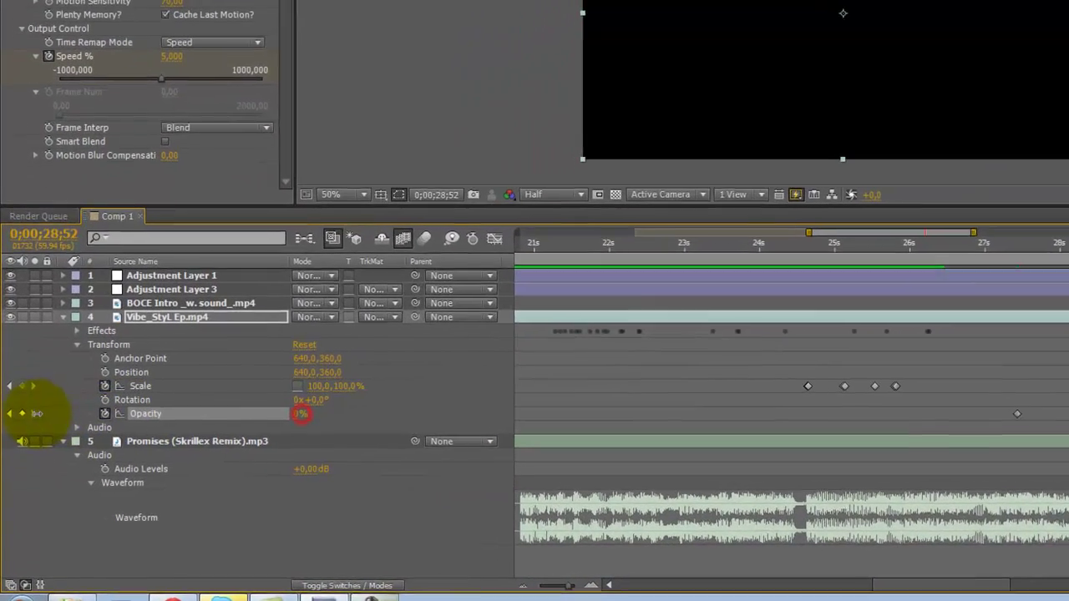
{"action": "left_click", "coordinate": [65, 311]}
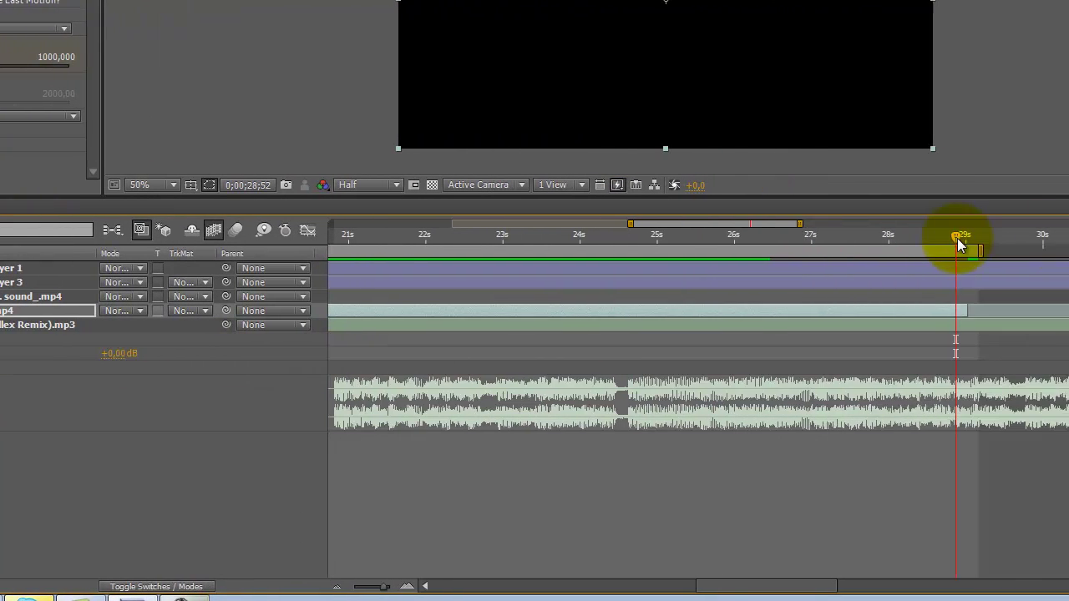
Fade the Promises (Skrillex Remix).mp3 Audio Levels down to -47 dB by about 29 seconds.
{"action": "left_click_drag", "start_coordinate": [957, 238], "coordinate": [560, 240]}
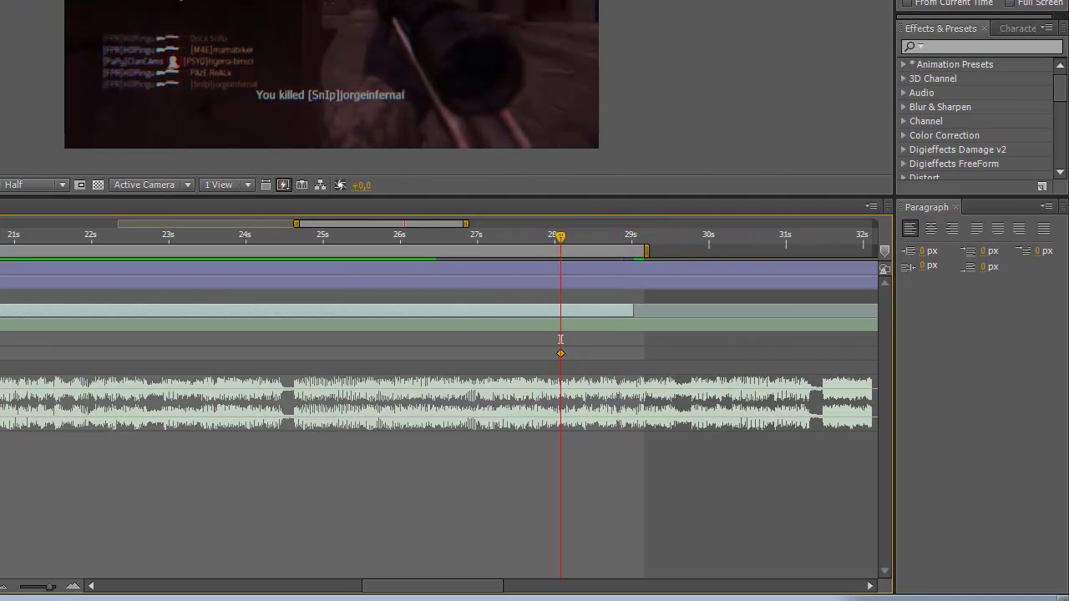
{"action": "key", "text": "ctrl+Down"}
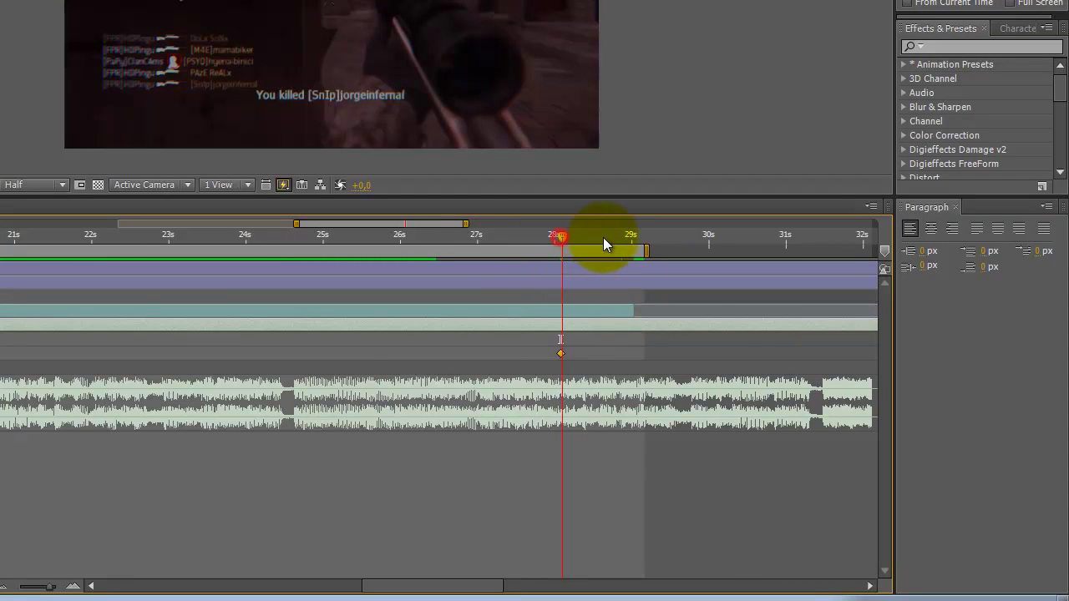
{"action": "left_click_drag", "start_coordinate": [605, 243], "coordinate": [626, 238]}
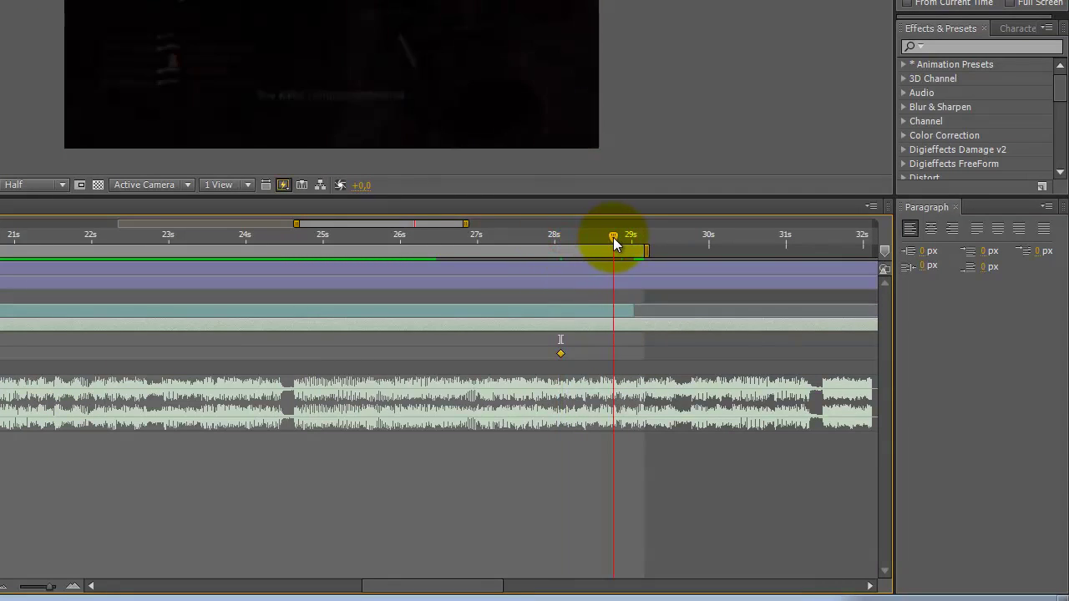
{"action": "left_click", "coordinate": [133, 333]}
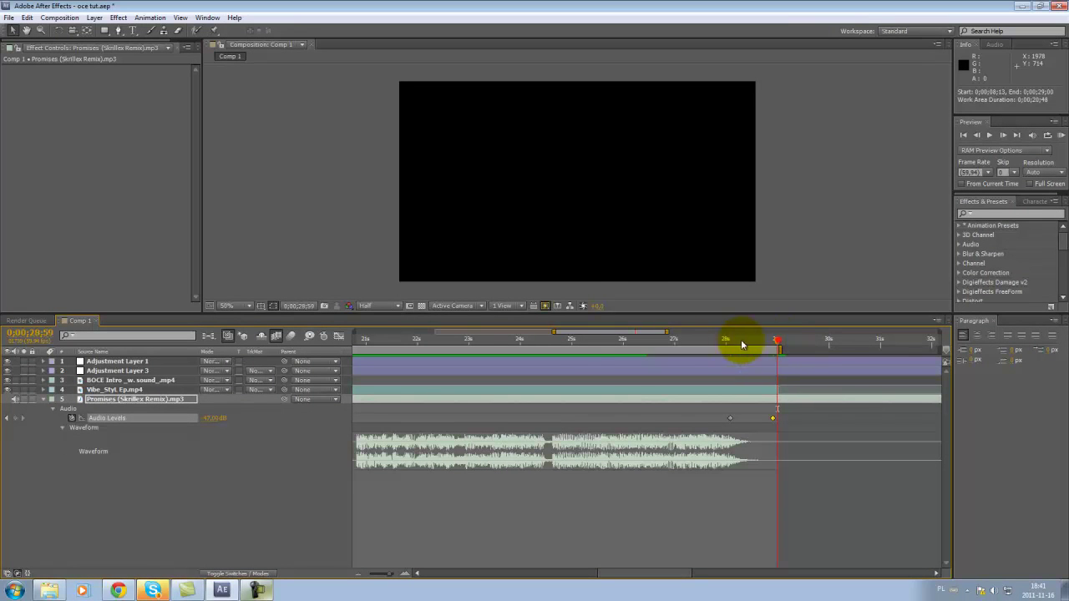
{"action": "left_click_drag", "start_coordinate": [742, 344], "coordinate": [521, 344]}
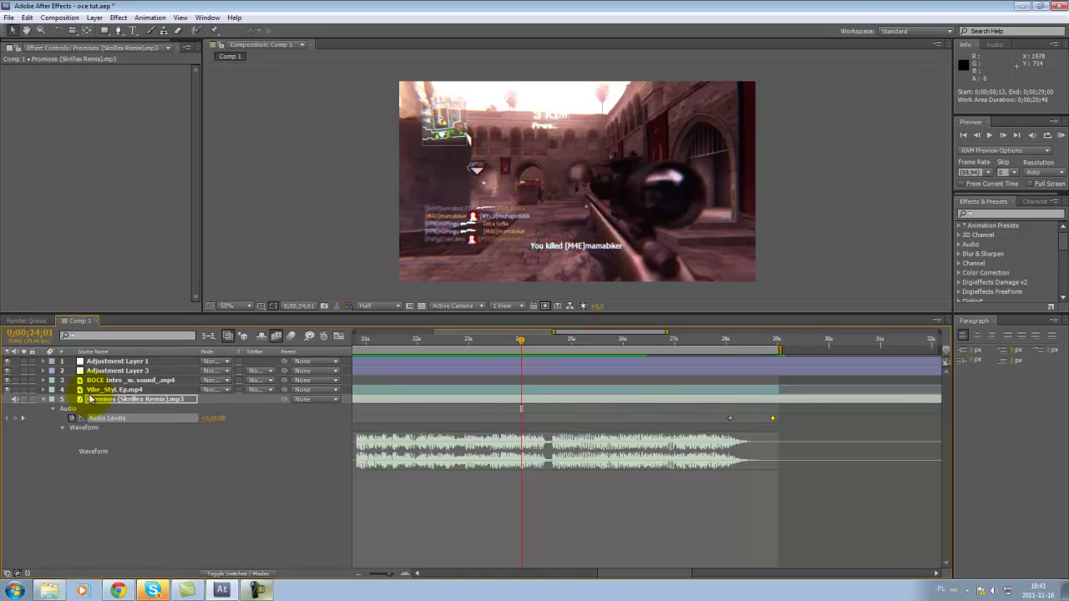
Create a new Adjustment Layer 4 and place it below Adjustment Layer 3.
{"action": "left_click", "coordinate": [43, 399]}
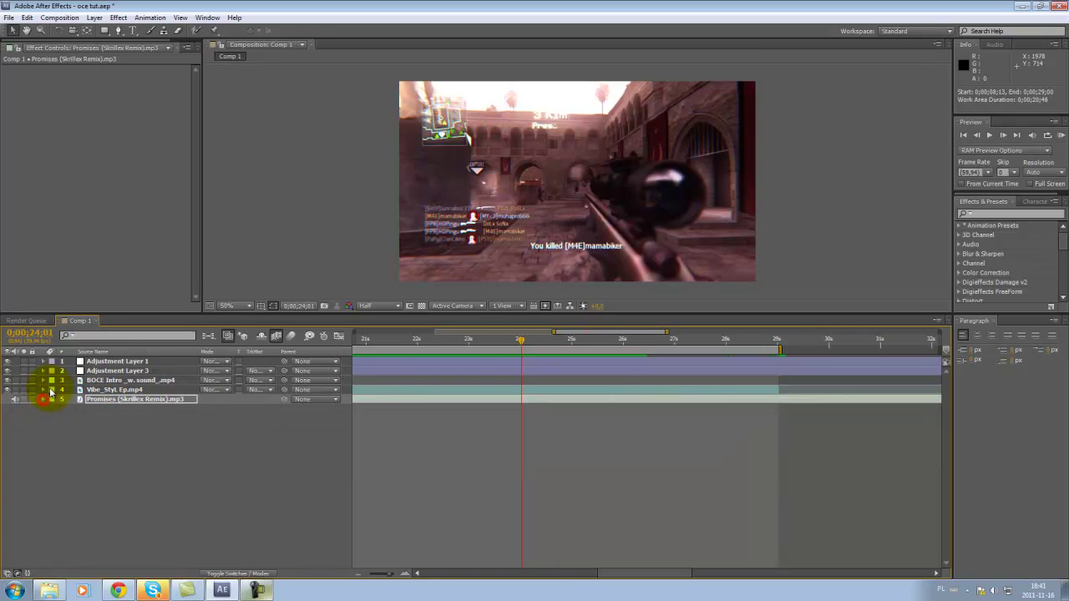
{"action": "left_click", "coordinate": [96, 18]}
{"action": "mouse_move", "coordinate": [118, 17]}
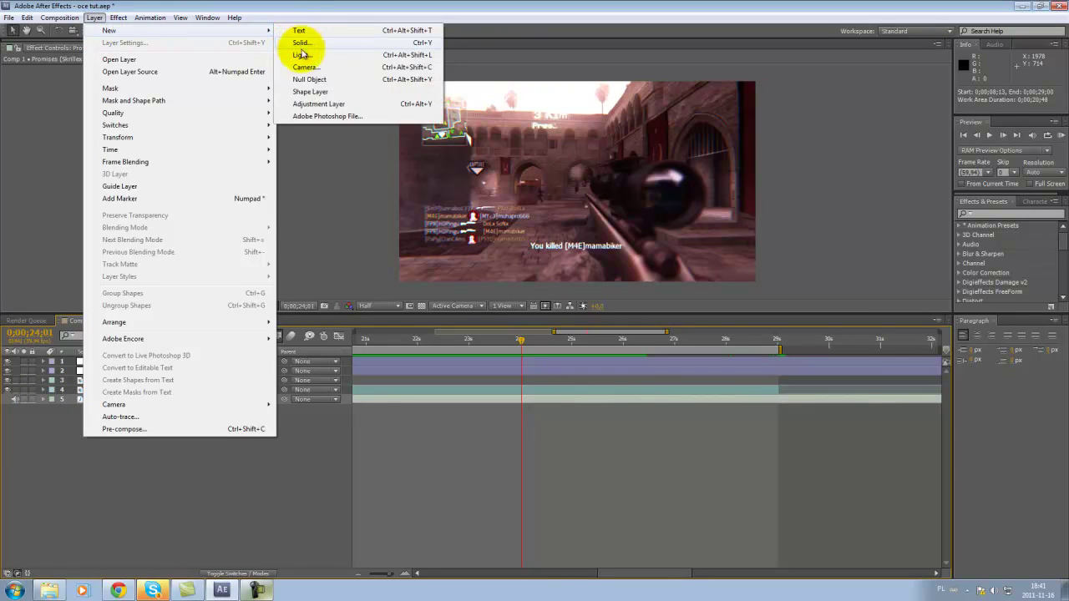
{"action": "left_click", "coordinate": [319, 103]}
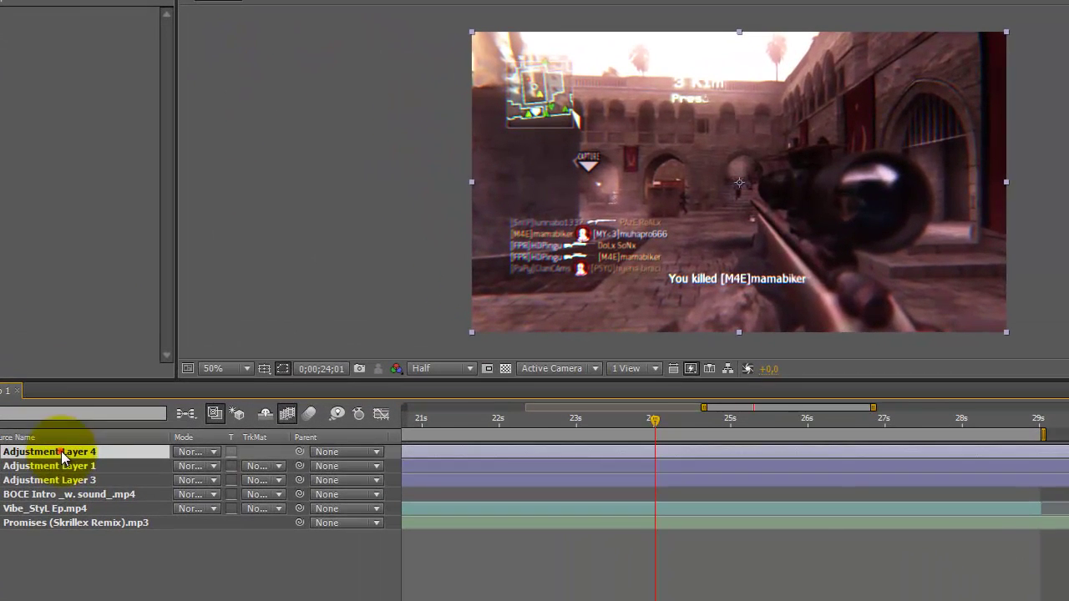
{"action": "left_click_drag", "start_coordinate": [61, 451], "coordinate": [67, 485]}
{"action": "left_click", "coordinate": [58, 3]}
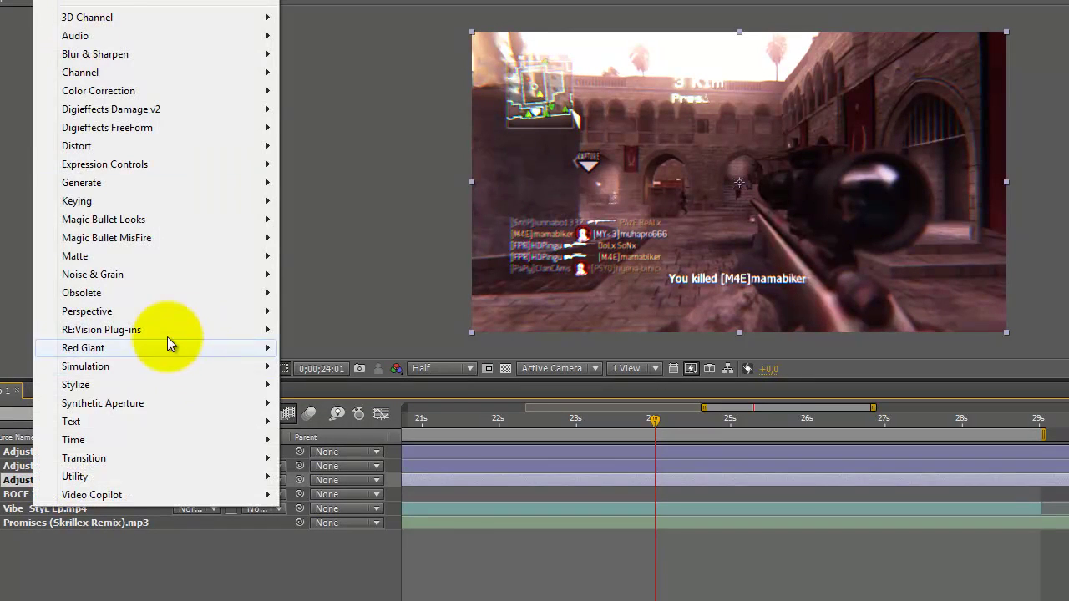
Apply RSMB with Motion Sensitivity 100 and inspect the blur around 22 seconds.
{"action": "mouse_move", "coordinate": [162, 330]}
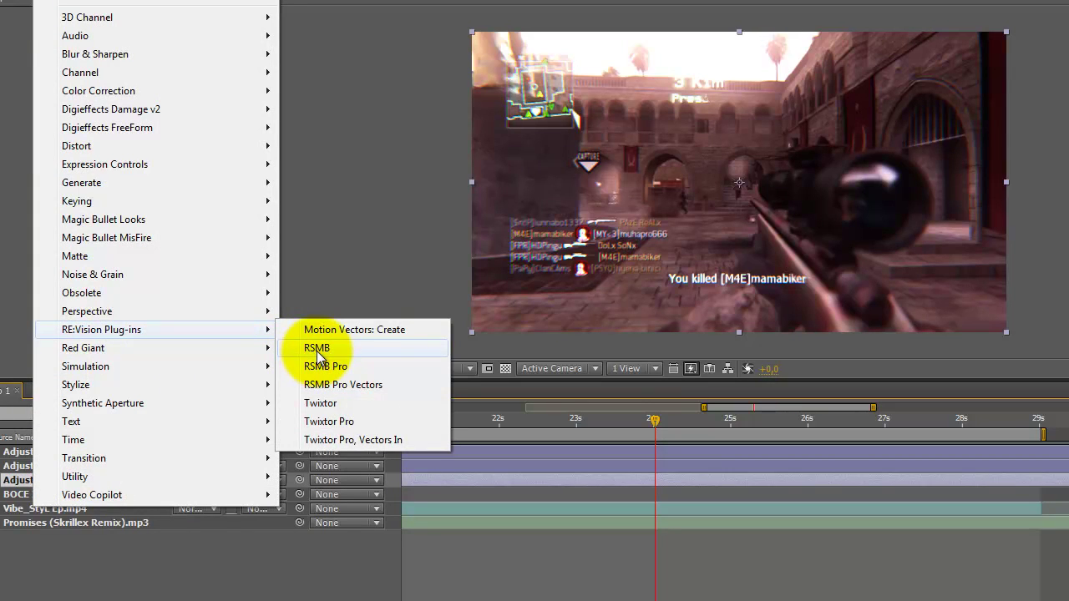
{"action": "left_click", "coordinate": [317, 349]}
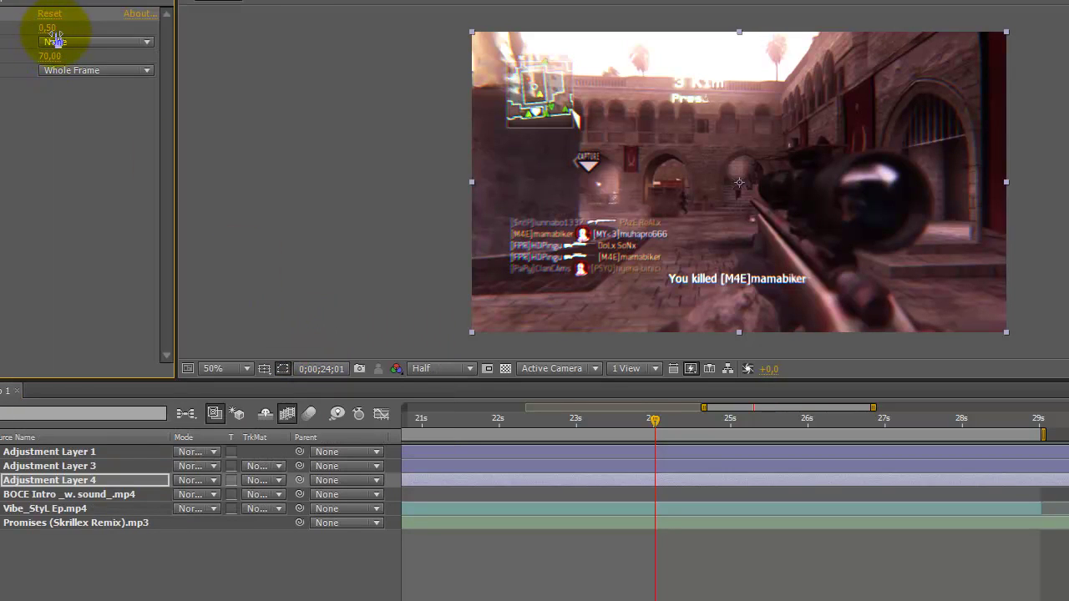
{"action": "left_click_drag", "start_coordinate": [51, 57], "coordinate": [92, 69]}
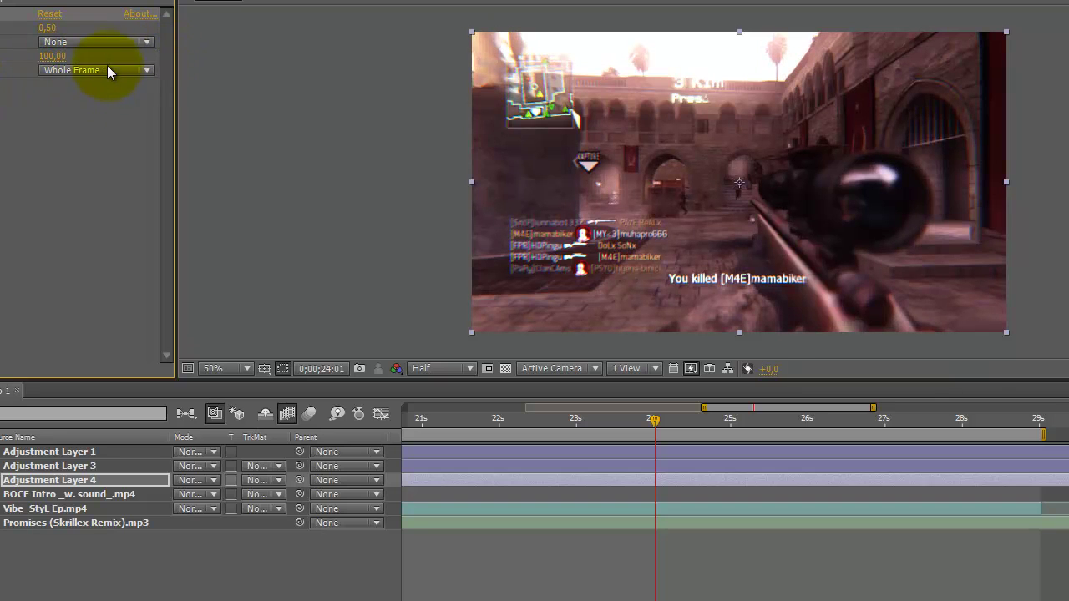
{"action": "mouse_move", "coordinate": [601, 421]}
{"action": "left_mouse_down"}
{"action": "mouse_move", "coordinate": [416, 418]}
{"action": "mouse_move", "coordinate": [512, 429]}
{"action": "mouse_move", "coordinate": [500, 423]}
{"action": "left_mouse_up"}
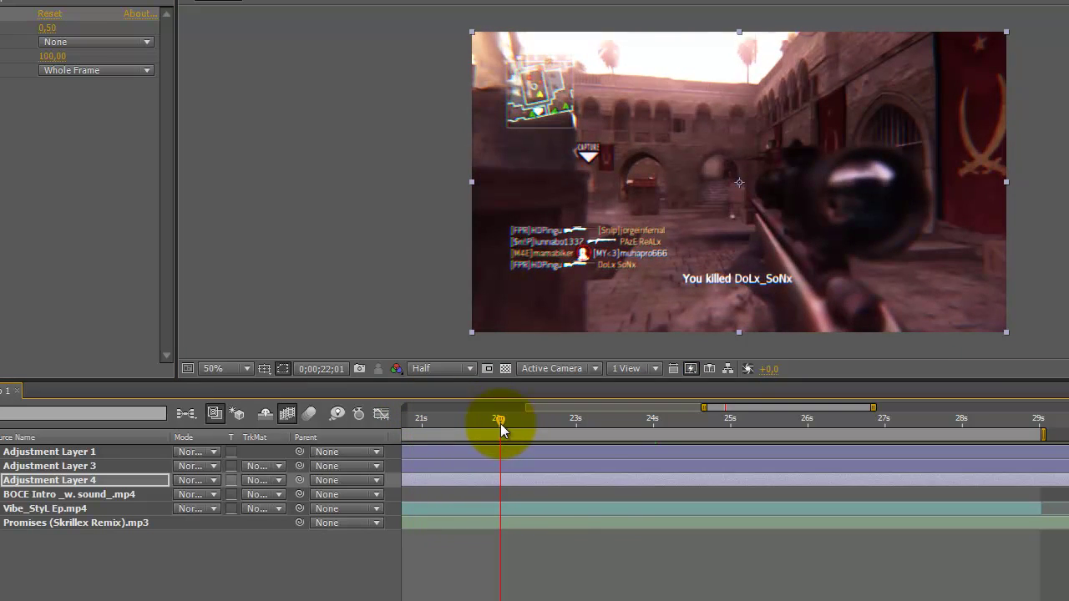
{"action": "mouse_move", "coordinate": [429, 424]}
{"action": "left_mouse_down"}
{"action": "mouse_move", "coordinate": [401, 418]}
{"action": "mouse_move", "coordinate": [746, 426]}
{"action": "left_mouse_up"}
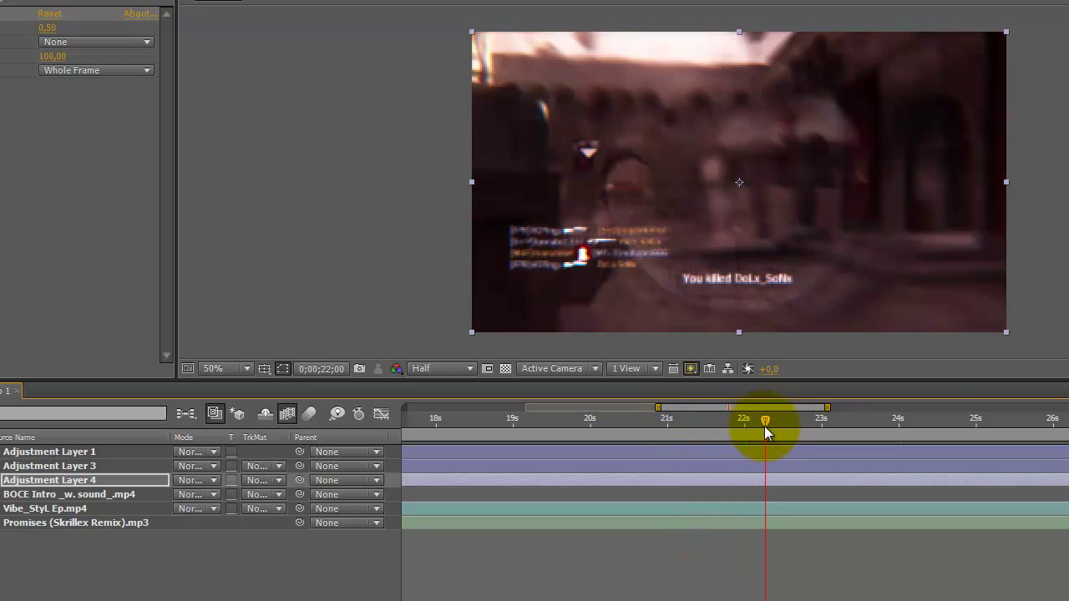
{"action": "left_click_drag", "start_coordinate": [747, 426], "coordinate": [756, 432]}
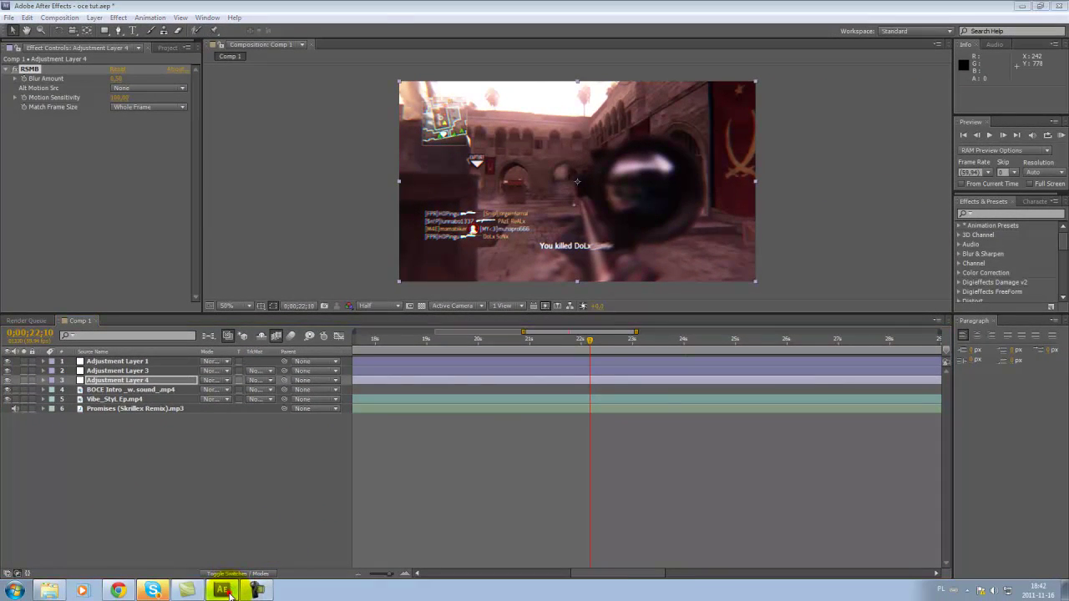
{"action": "left_click", "coordinate": [231, 595]}
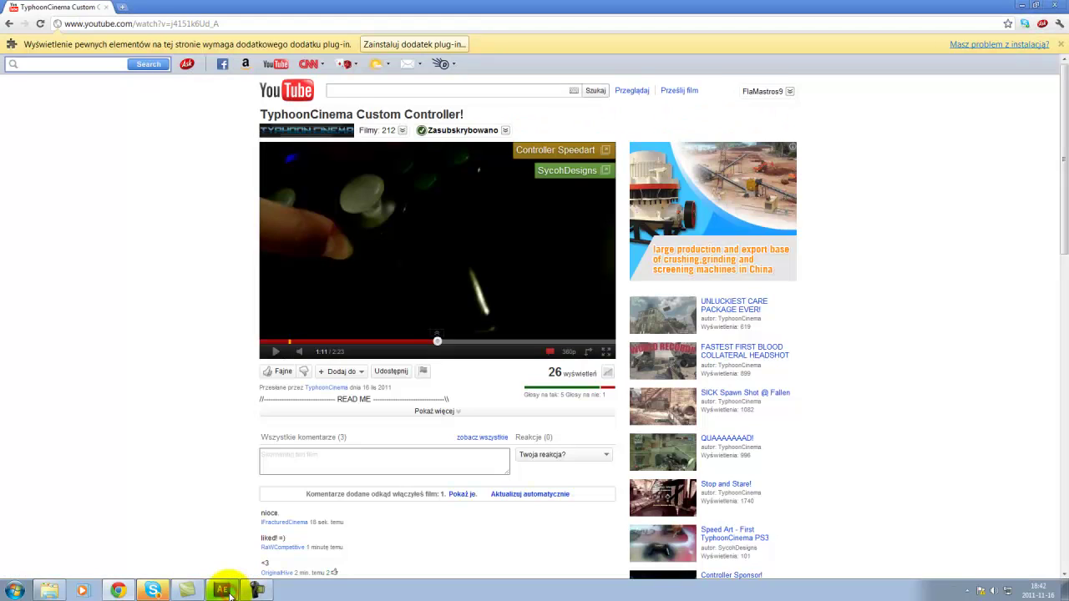
{"action": "left_click", "coordinate": [227, 589]}
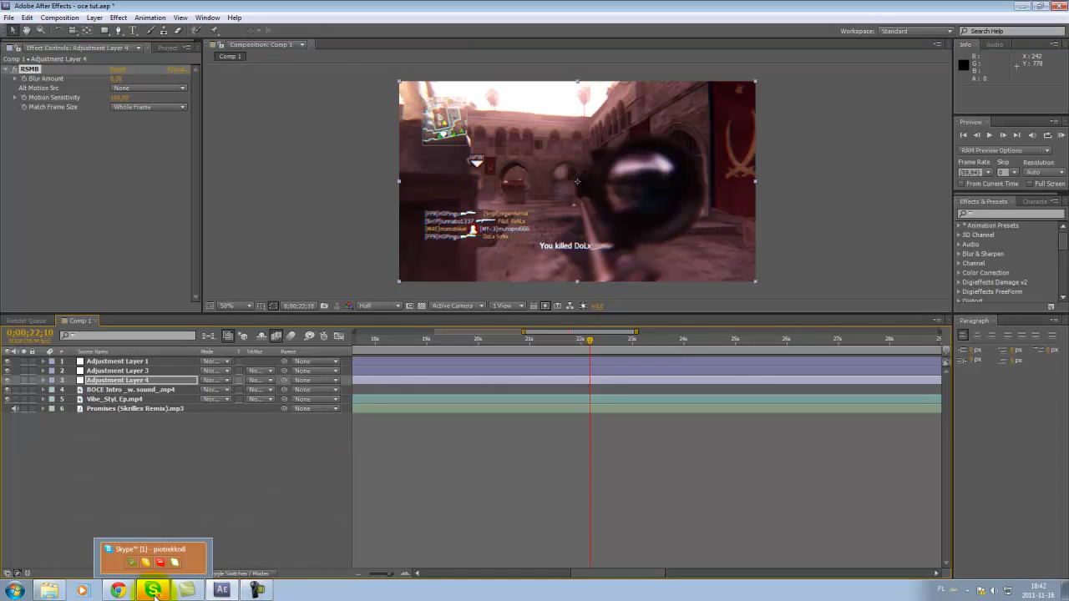
{"action": "left_click", "coordinate": [256, 591]}
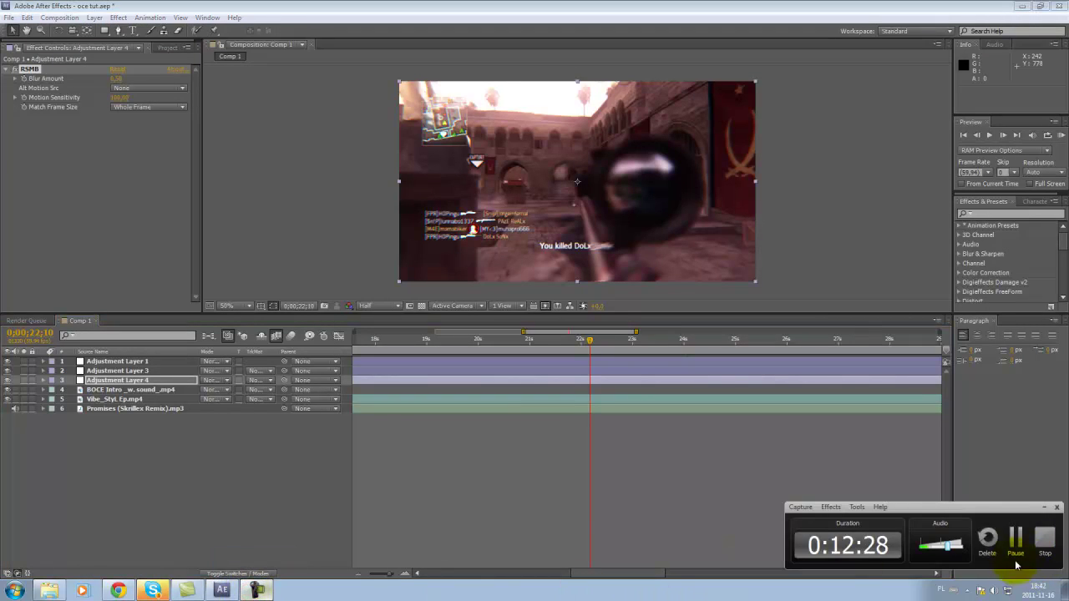